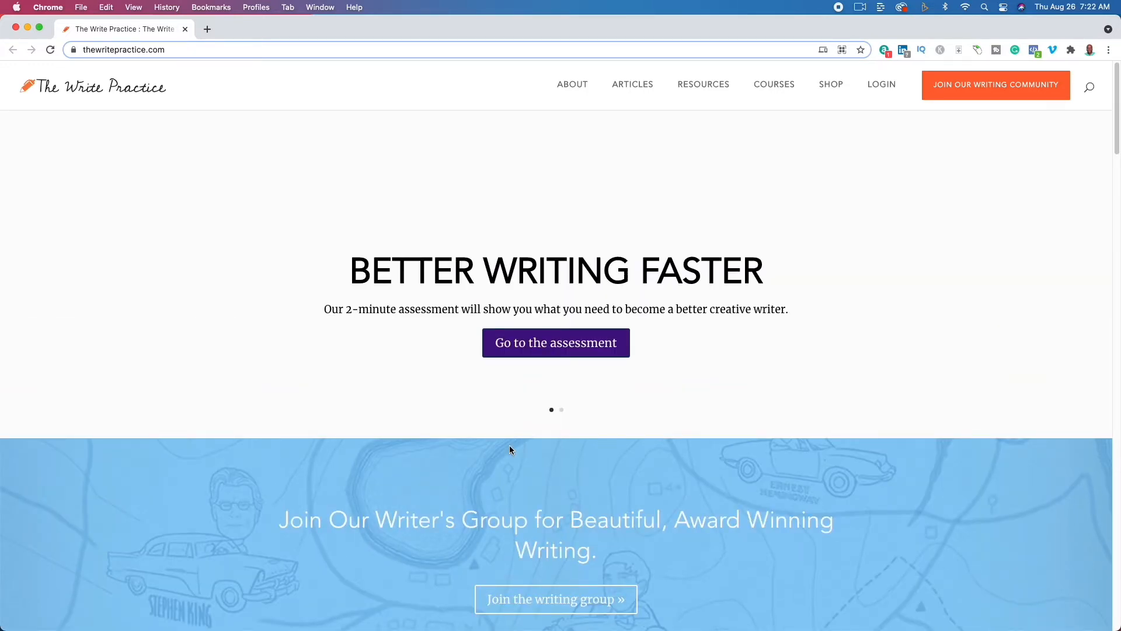
Look through The Write Practice homepage, examining its articles, tutorials, courses and planner products
{"action": "scroll", "coordinate": [511, 451], "scroll_direction": "down", "scroll_amount": 4}
{"action": "scroll", "coordinate": [513, 454], "scroll_direction": "up", "scroll_amount": 2}
{"action": "scroll", "coordinate": [513, 454], "scroll_direction": "down", "scroll_amount": 9}
{"action": "scroll", "coordinate": [513, 453], "scroll_direction": "down", "scroll_amount": 5}
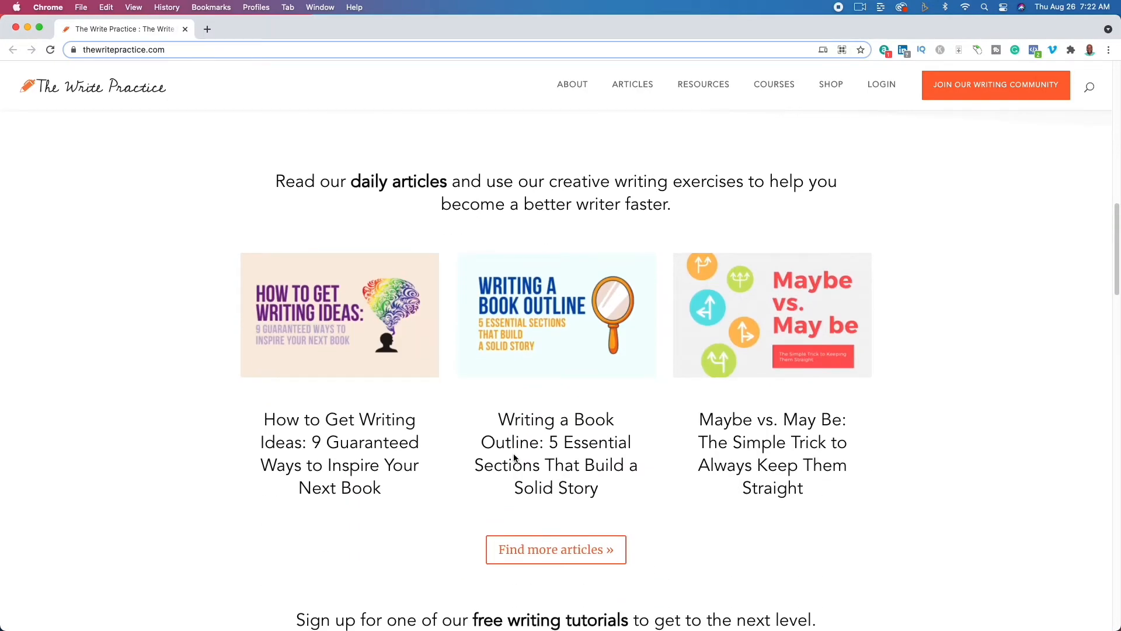
{"action": "scroll", "coordinate": [793, 523], "scroll_direction": "down", "scroll_amount": 5}
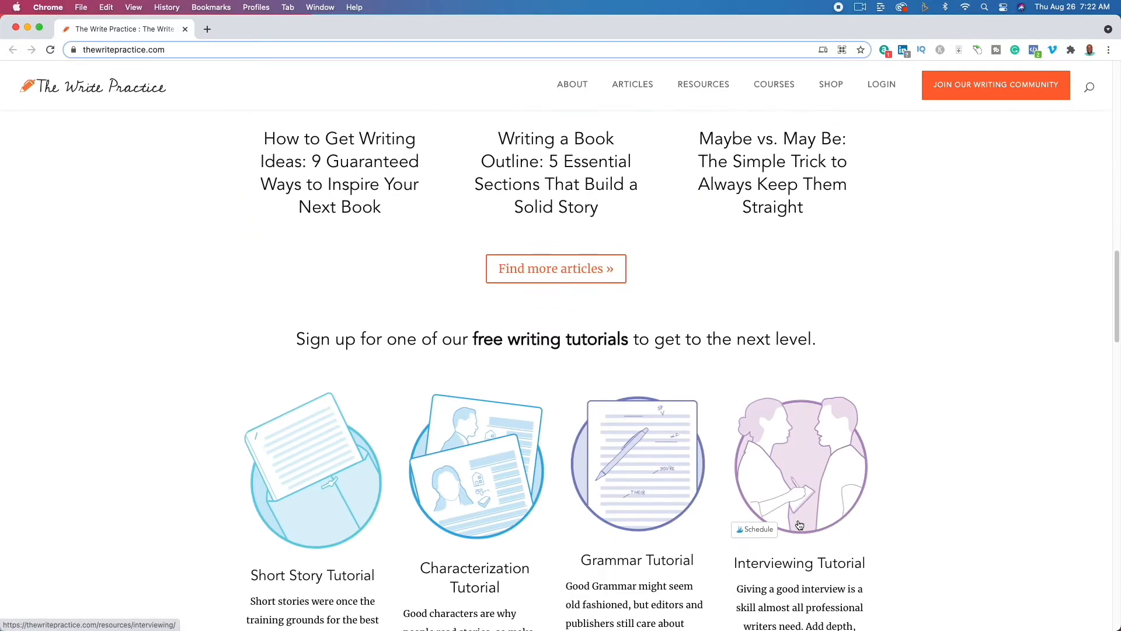
{"action": "scroll", "coordinate": [959, 544], "scroll_direction": "down", "scroll_amount": 6}
{"action": "scroll", "coordinate": [906, 514], "scroll_direction": "down", "scroll_amount": 8}
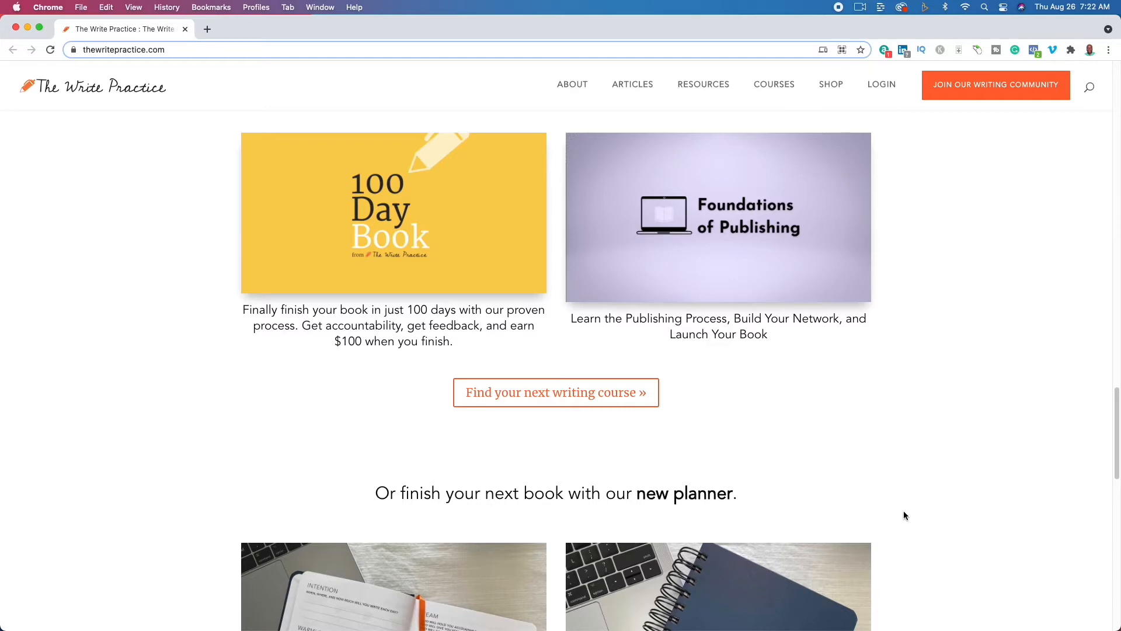
{"action": "scroll", "coordinate": [904, 514], "scroll_direction": "down", "scroll_amount": 17}
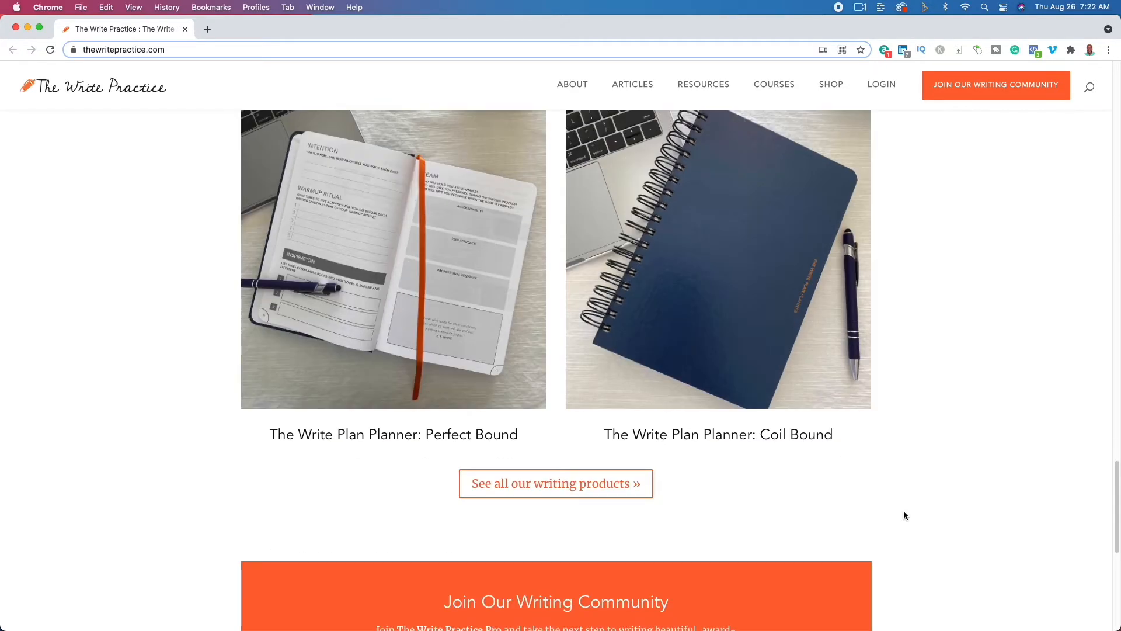
{"action": "scroll", "coordinate": [905, 514], "scroll_direction": "up", "scroll_amount": 20}
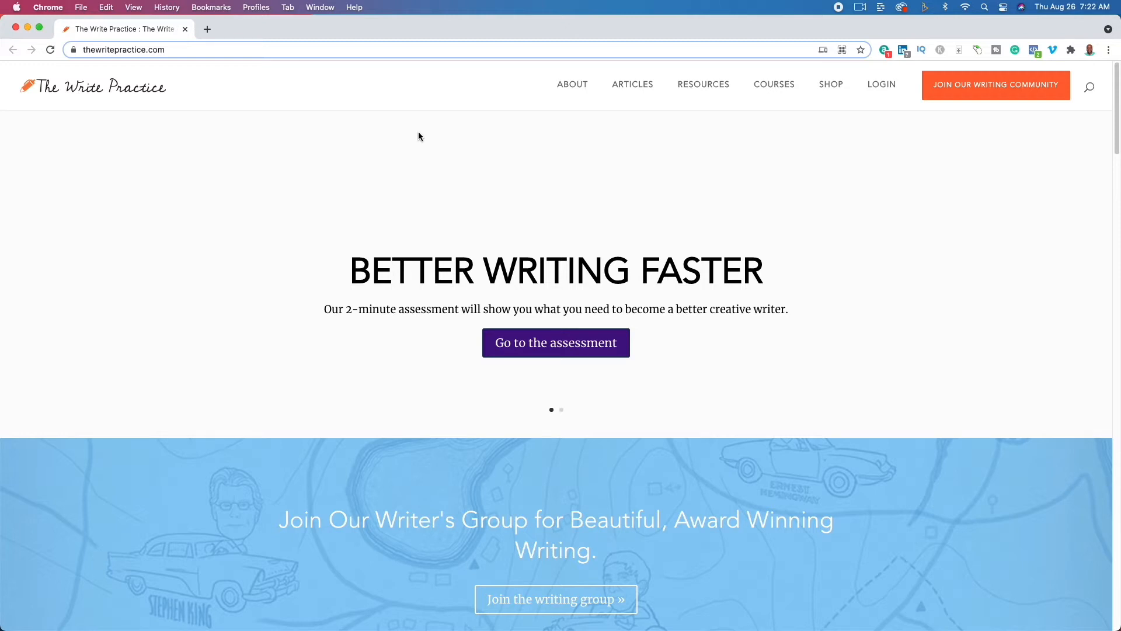
Copy The Write Practice site address and open the Ahrefs dashboard in a new browser tab
{"action": "left_click", "coordinate": [203, 49]}
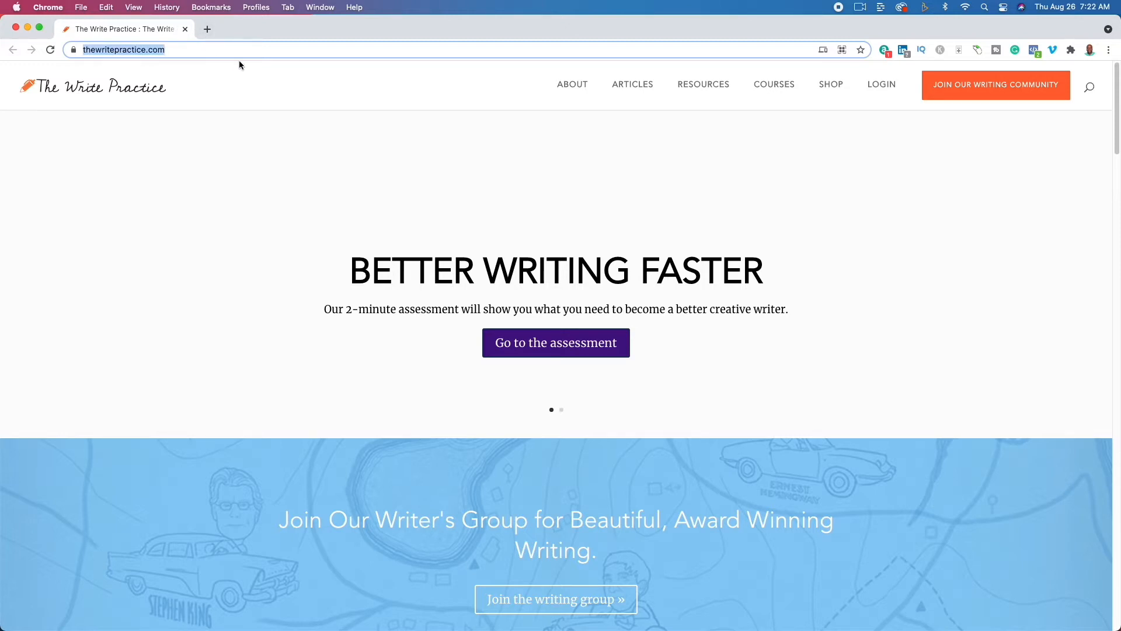
{"action": "left_click", "coordinate": [209, 28]}
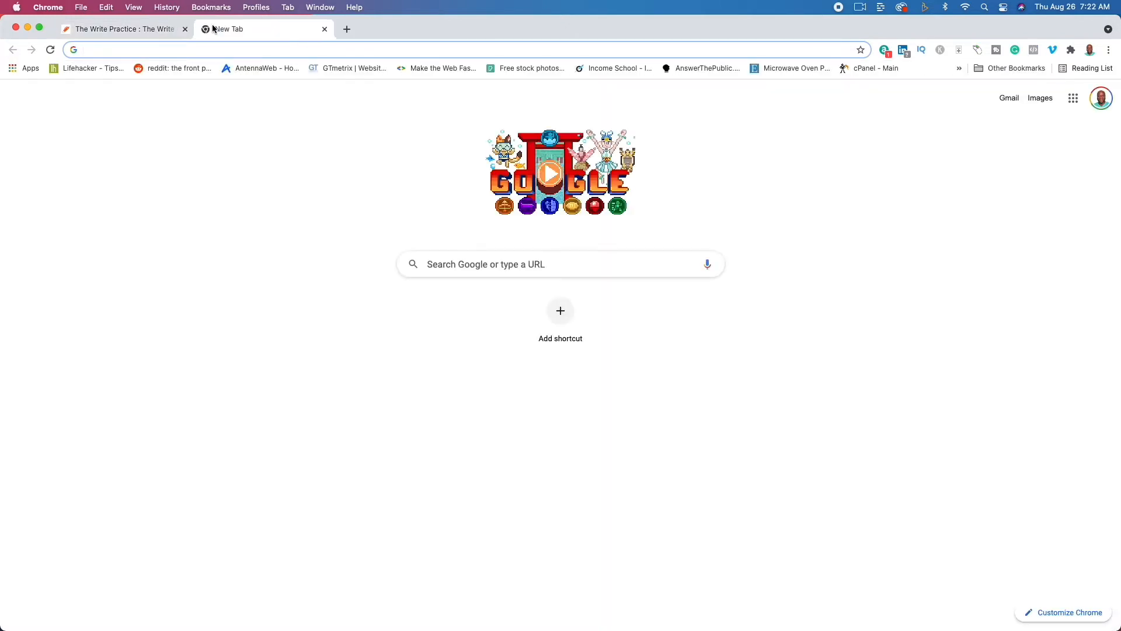
{"action": "type", "text": "ahrefs"}
{"action": "key", "text": "Return"}
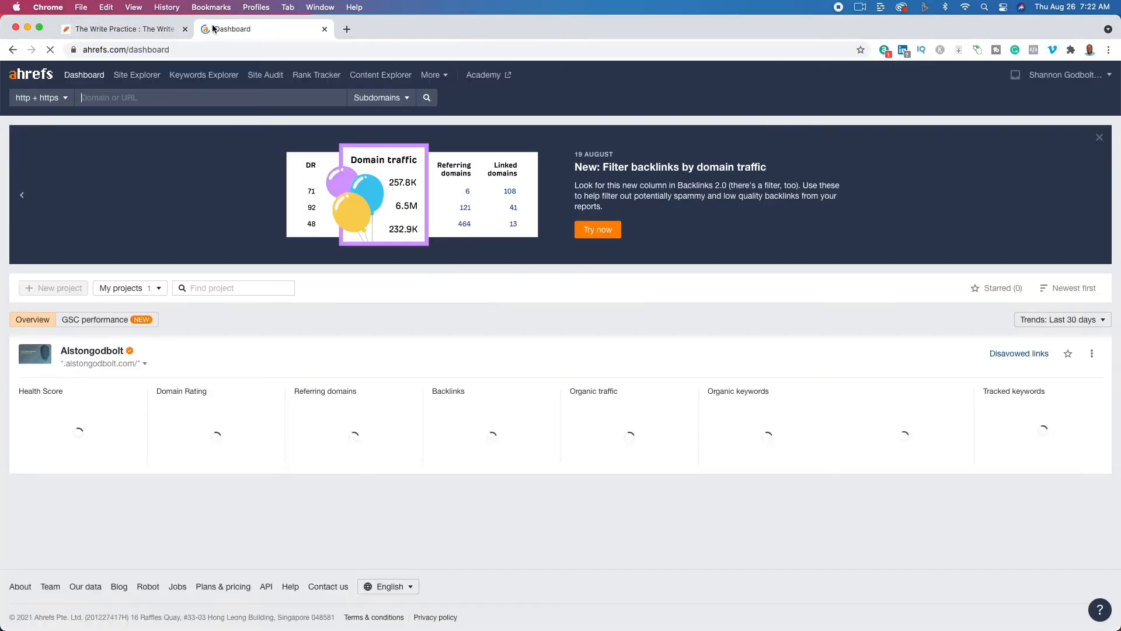
Analyze thewritepractice.com/ in Ahrefs Site Explorer
{"action": "left_click", "coordinate": [210, 80]}
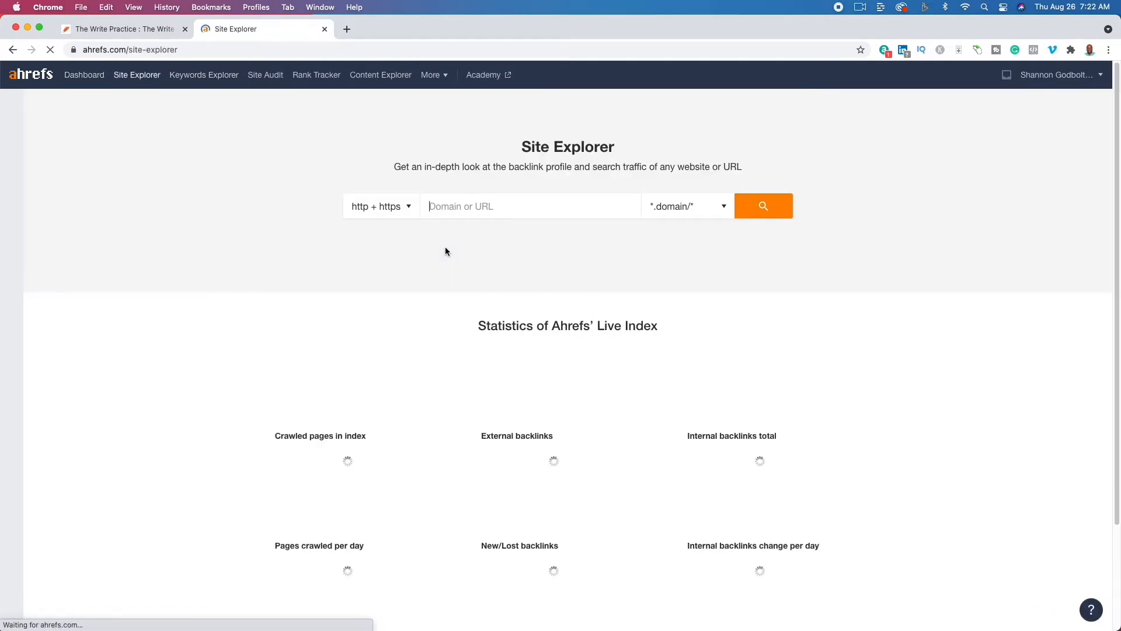
{"action": "left_click", "coordinate": [518, 216]}
{"action": "type", "text": "thewritepractice.com/"}
{"action": "key", "text": "Return"}
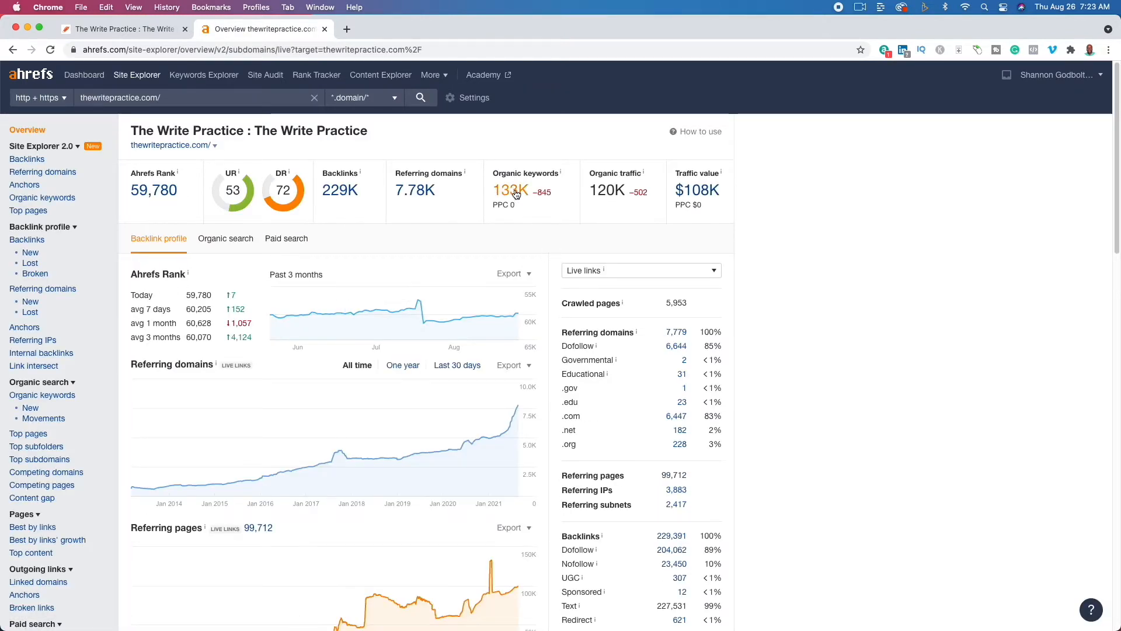
Open the site's organic keywords report and filter it to a maximum keyword difficulty of 10
{"action": "left_click", "coordinate": [516, 195]}
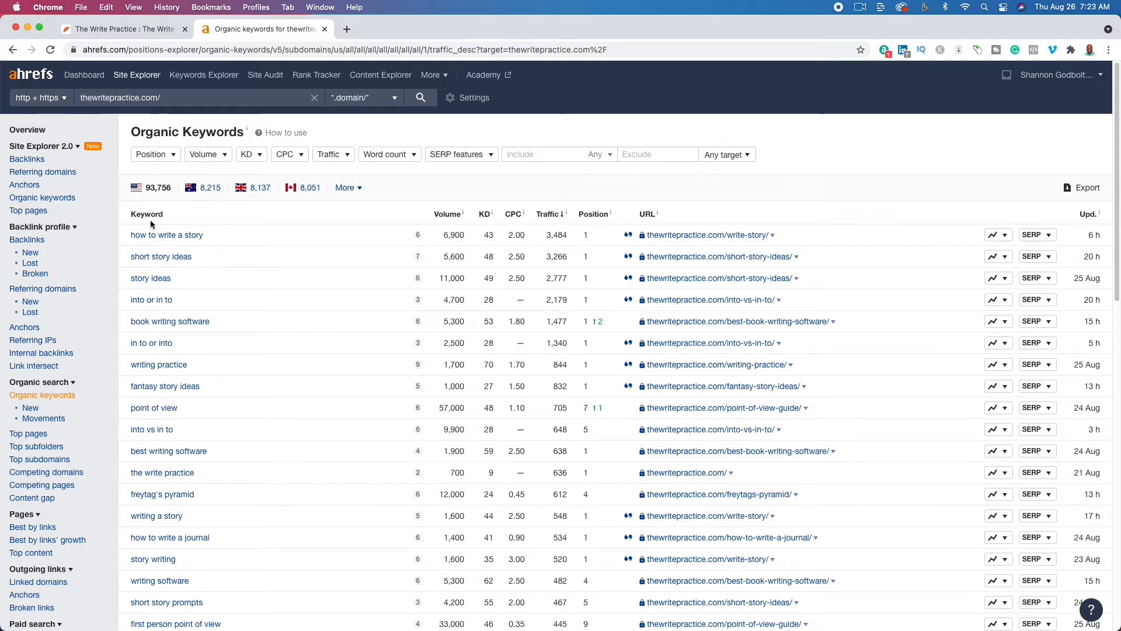
{"action": "left_click", "coordinate": [251, 154]}
{"action": "left_click", "coordinate": [292, 199]}
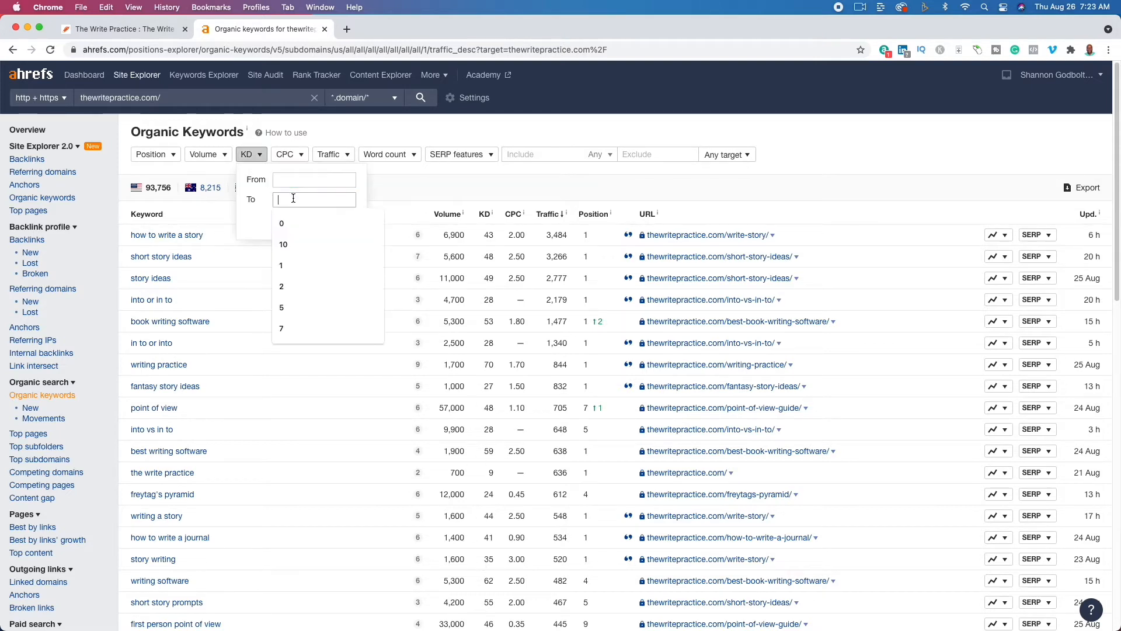
{"action": "left_click", "coordinate": [283, 244]}
{"action": "left_click", "coordinate": [288, 220]}
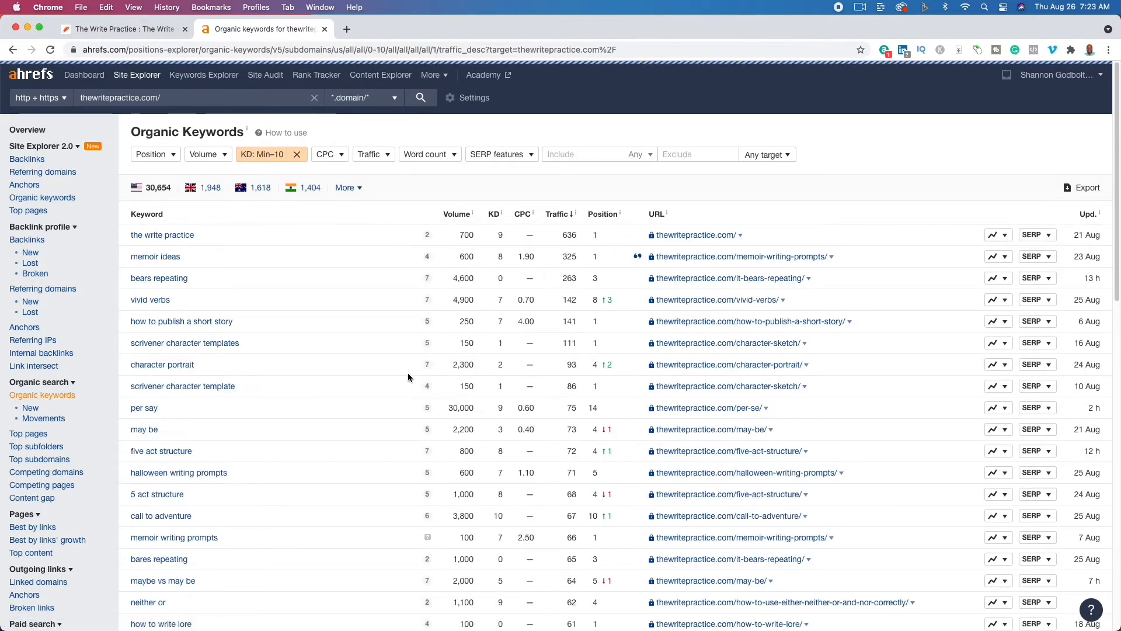
Review the low-difficulty organic keywords and copy the keyword "memoir writing prompts"
{"action": "scroll", "coordinate": [320, 413], "scroll_direction": "down", "scroll_amount": 1}
{"action": "scroll", "coordinate": [320, 416], "scroll_direction": "down", "scroll_amount": 2}
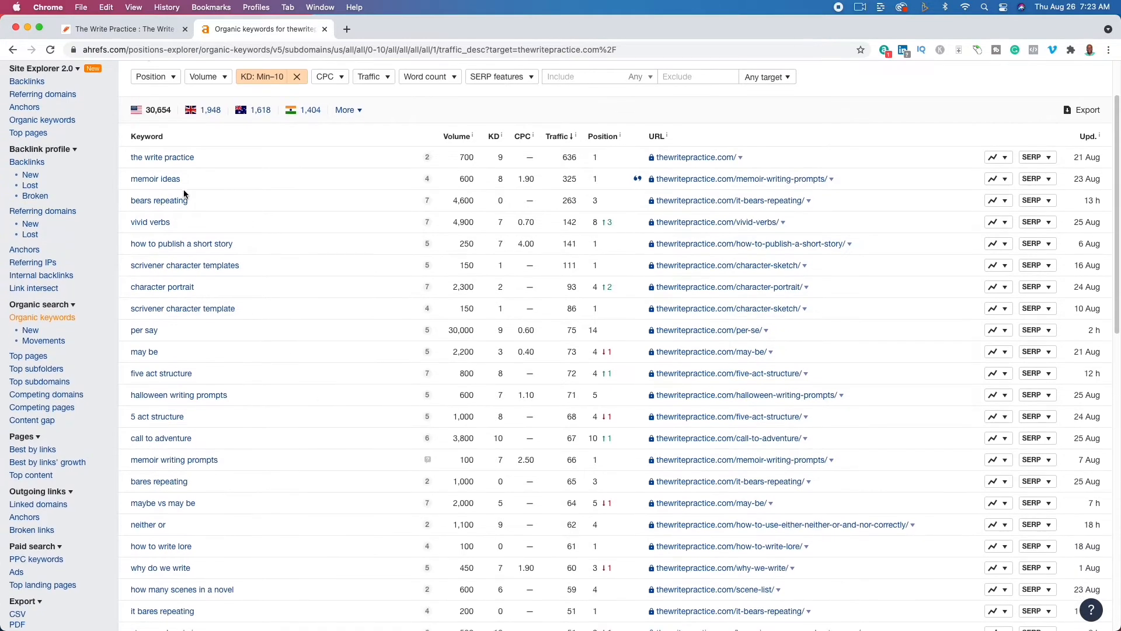
{"action": "scroll", "coordinate": [299, 370], "scroll_direction": "down", "scroll_amount": 2}
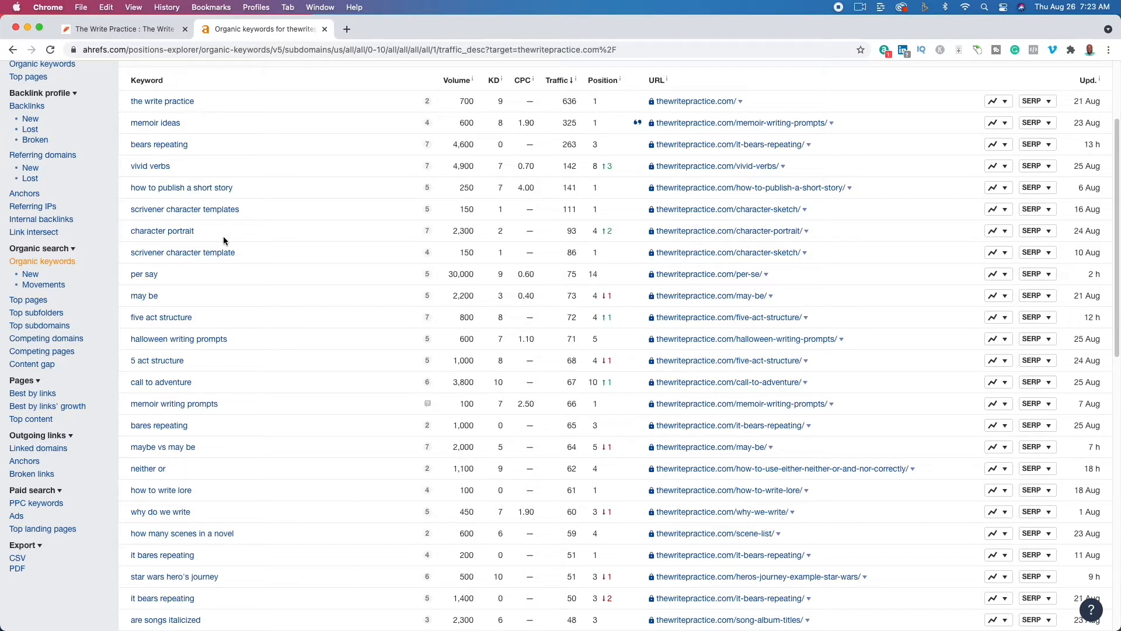
{"action": "scroll", "coordinate": [330, 369], "scroll_direction": "down", "scroll_amount": 10}
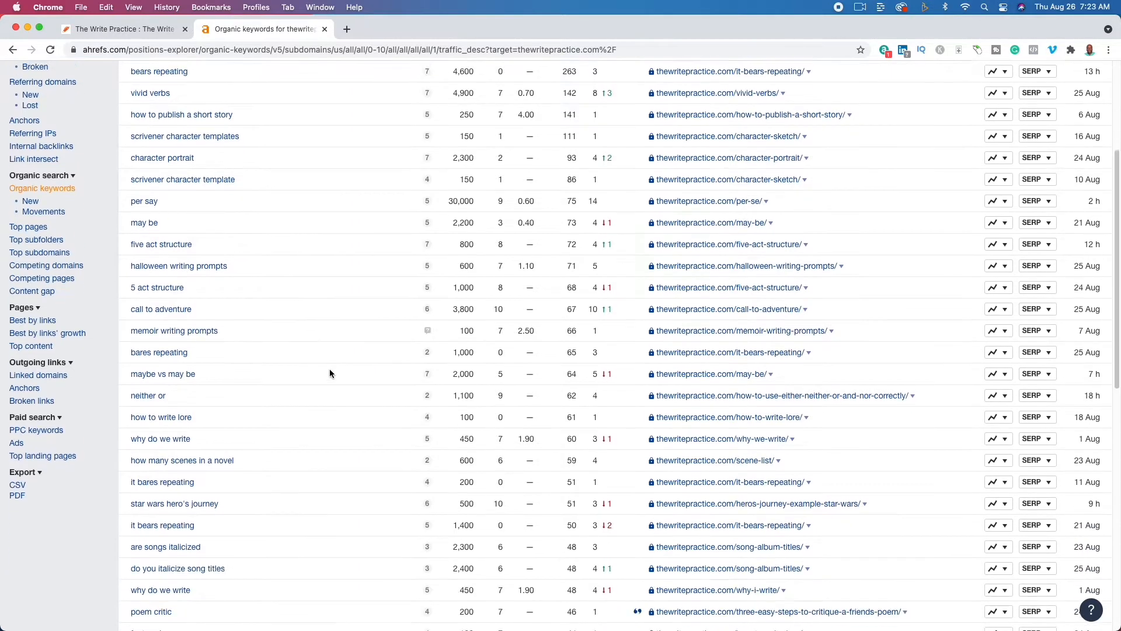
{"action": "scroll", "coordinate": [332, 381], "scroll_direction": "down", "scroll_amount": 10}
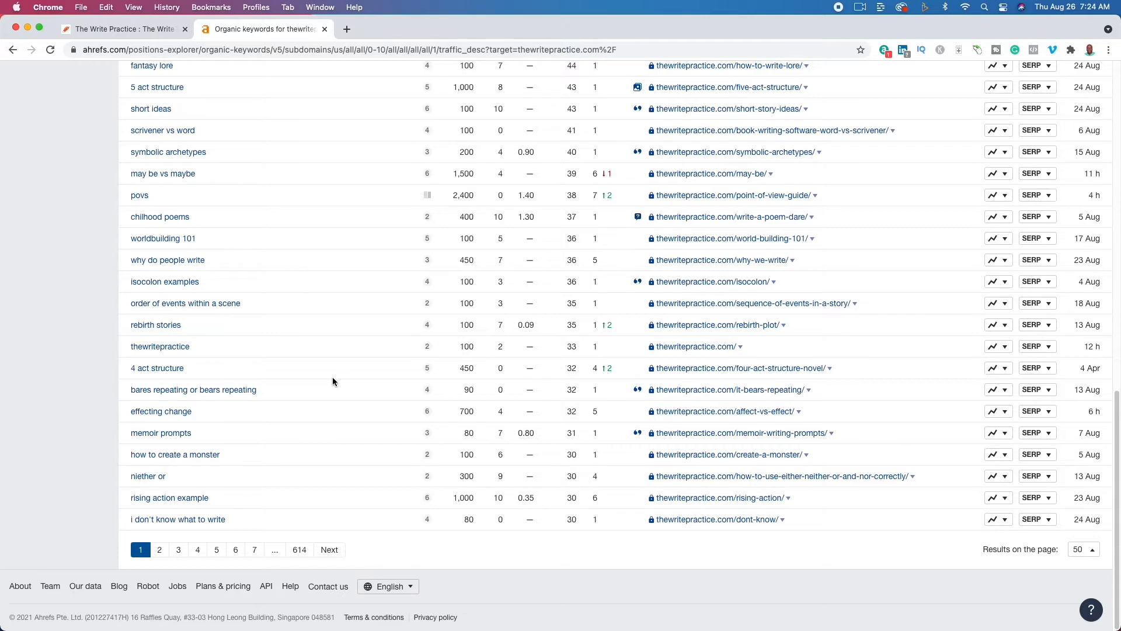
{"action": "scroll", "coordinate": [365, 367], "scroll_direction": "up", "scroll_amount": 20}
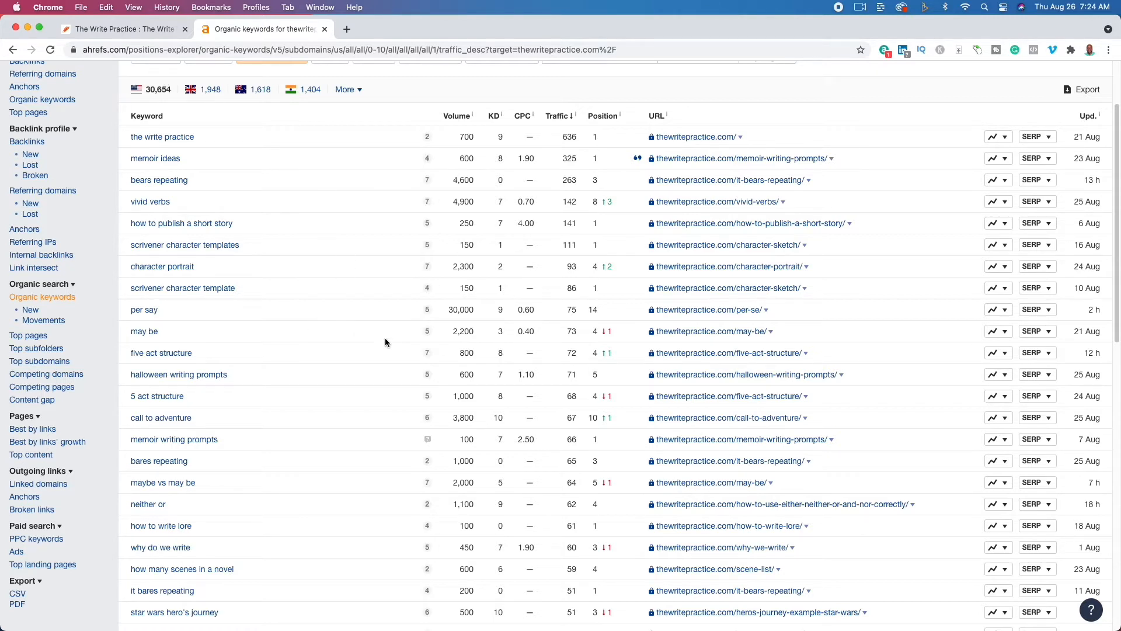
{"action": "left_click_drag", "start_coordinate": [227, 444], "coordinate": [131, 444]}
{"action": "right_click", "coordinate": [136, 444]}
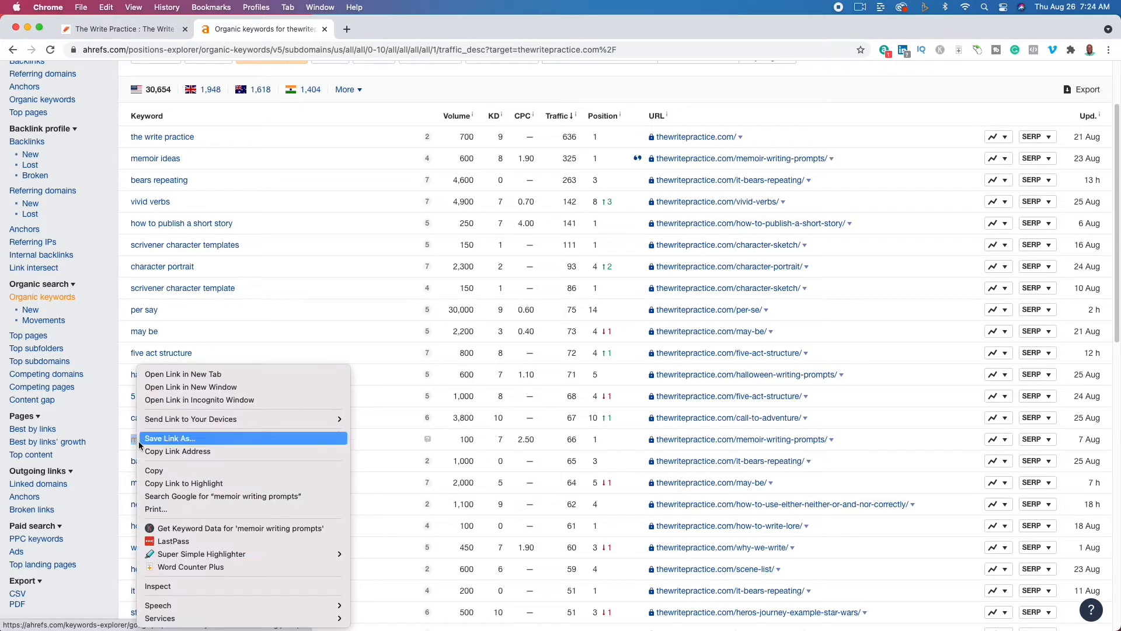
{"action": "left_click", "coordinate": [154, 470]}
Paste the copied keyword into Keywords Explorer, shorten it to "memoir writing" and run the Google search for the United States
{"action": "scroll", "coordinate": [280, 267], "scroll_direction": "up", "scroll_amount": 3}
{"action": "left_click", "coordinate": [204, 75]}
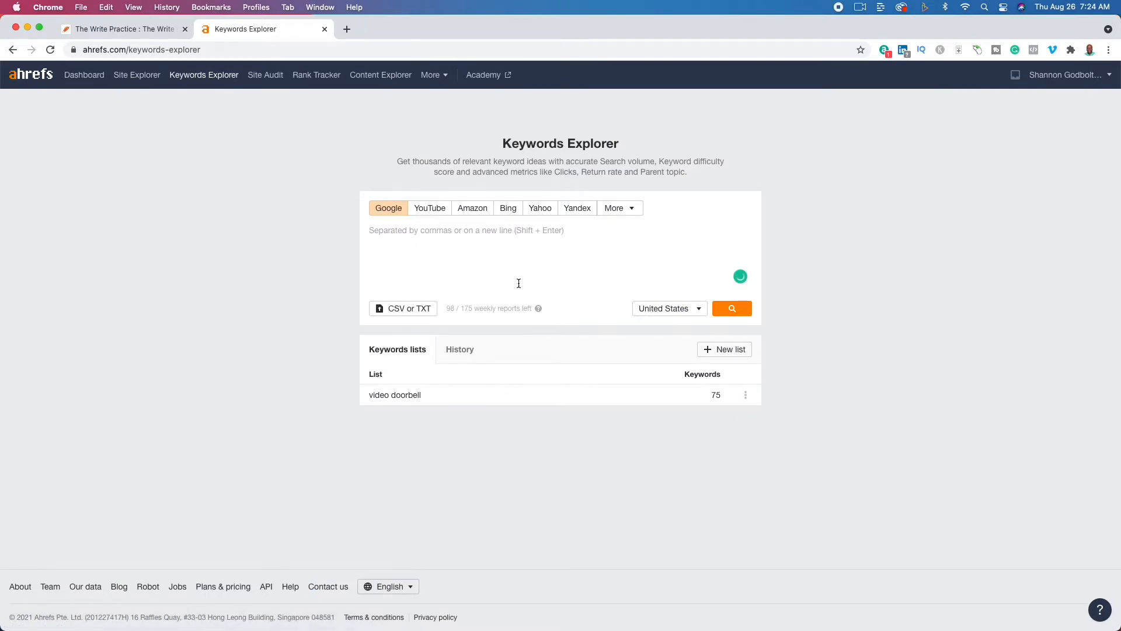
{"action": "key", "text": "super+v"}
{"action": "double_click", "coordinate": [430, 233]}
{"action": "key", "text": "BackSpace"}
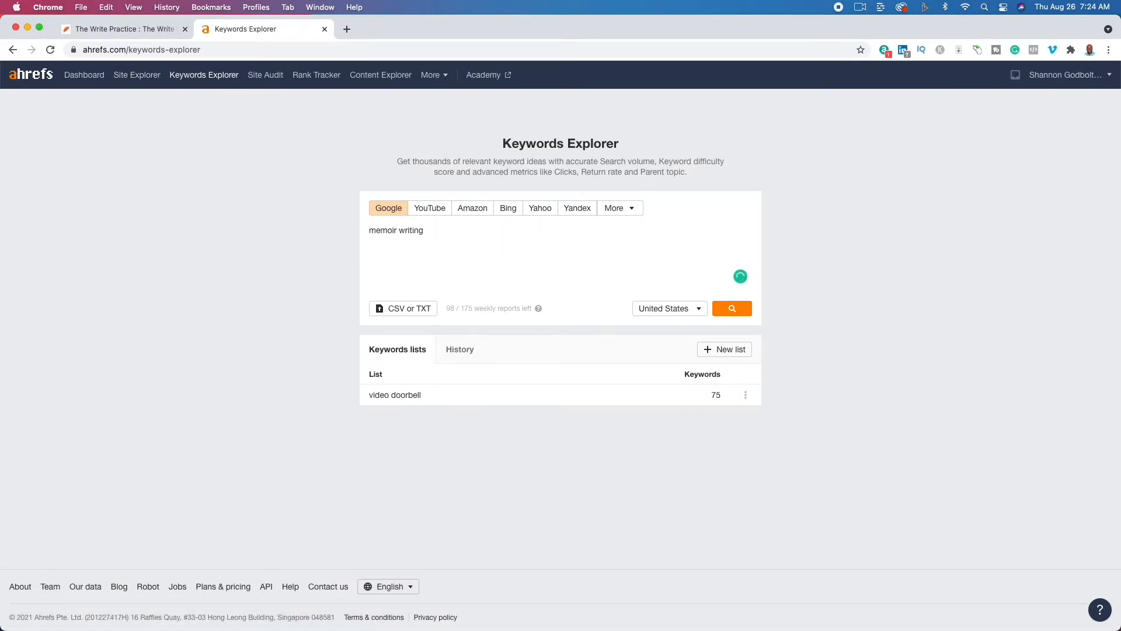
{"action": "key", "text": "Return"}
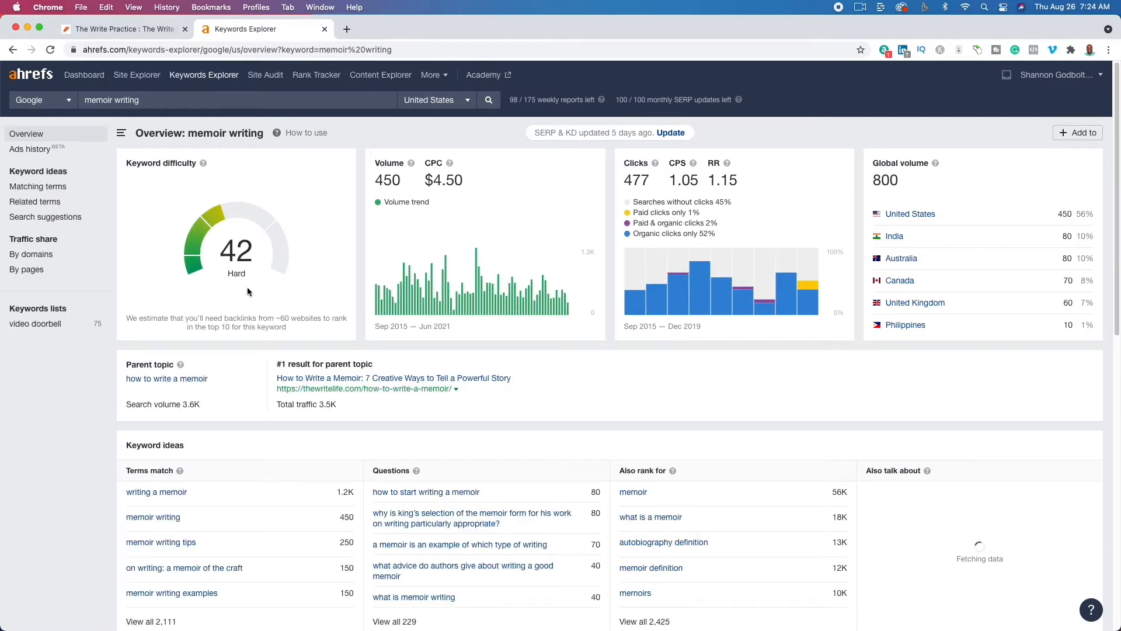
Open the matching terms for "memoir writing" and examine the keyword ideas with their difficulty and volume
{"action": "left_click", "coordinate": [59, 188]}
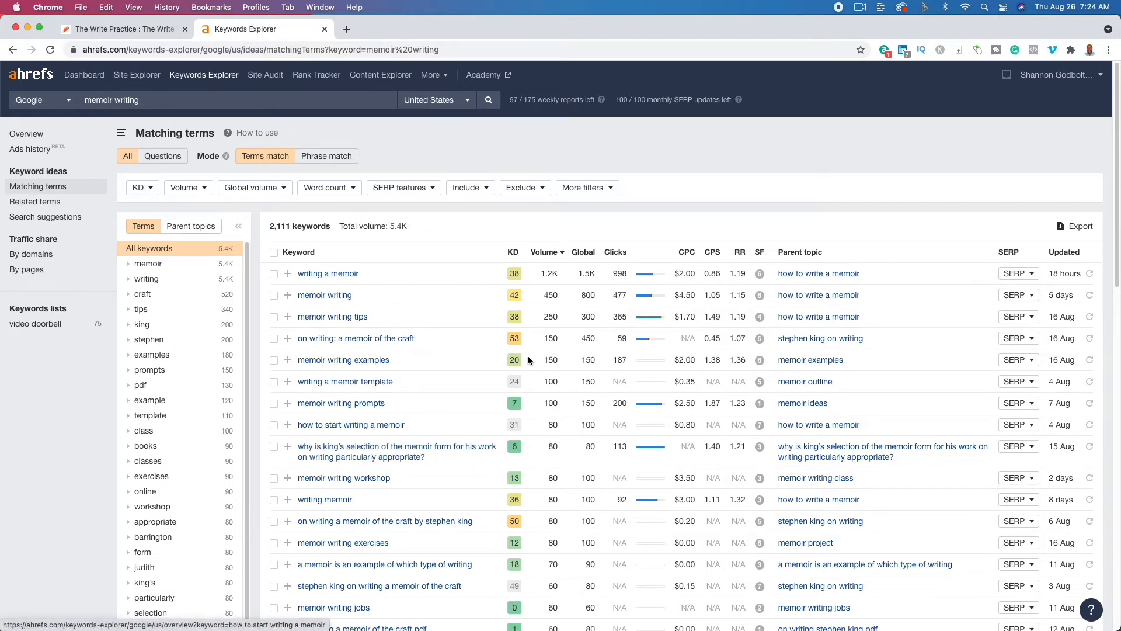
{"action": "scroll", "coordinate": [487, 411], "scroll_direction": "down", "scroll_amount": 3}
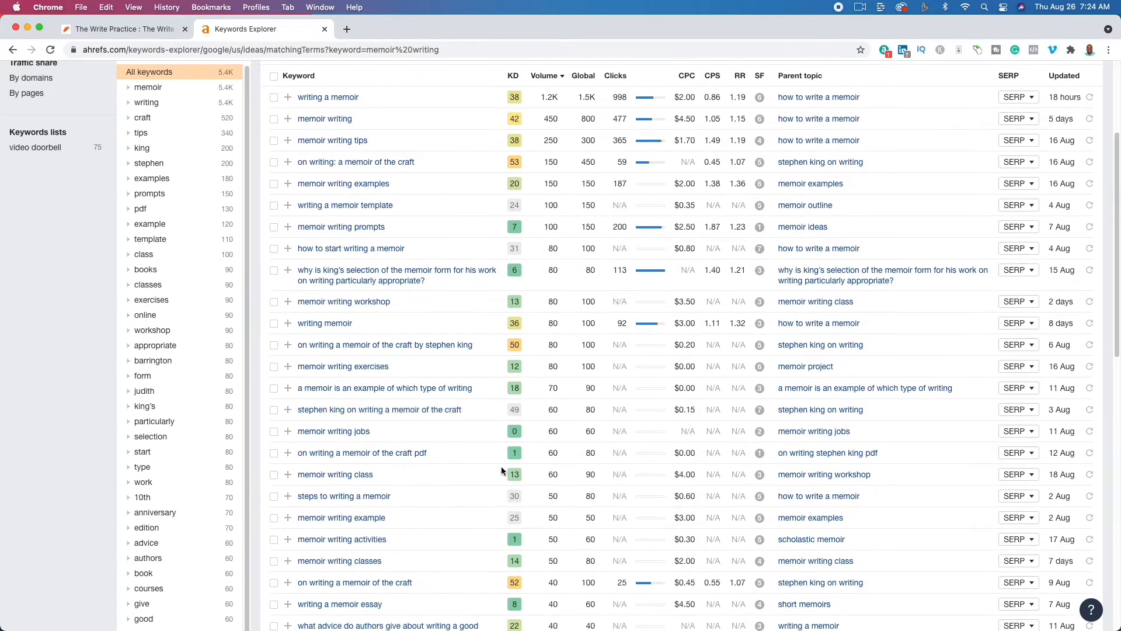
{"action": "scroll", "coordinate": [436, 446], "scroll_direction": "up", "scroll_amount": 3}
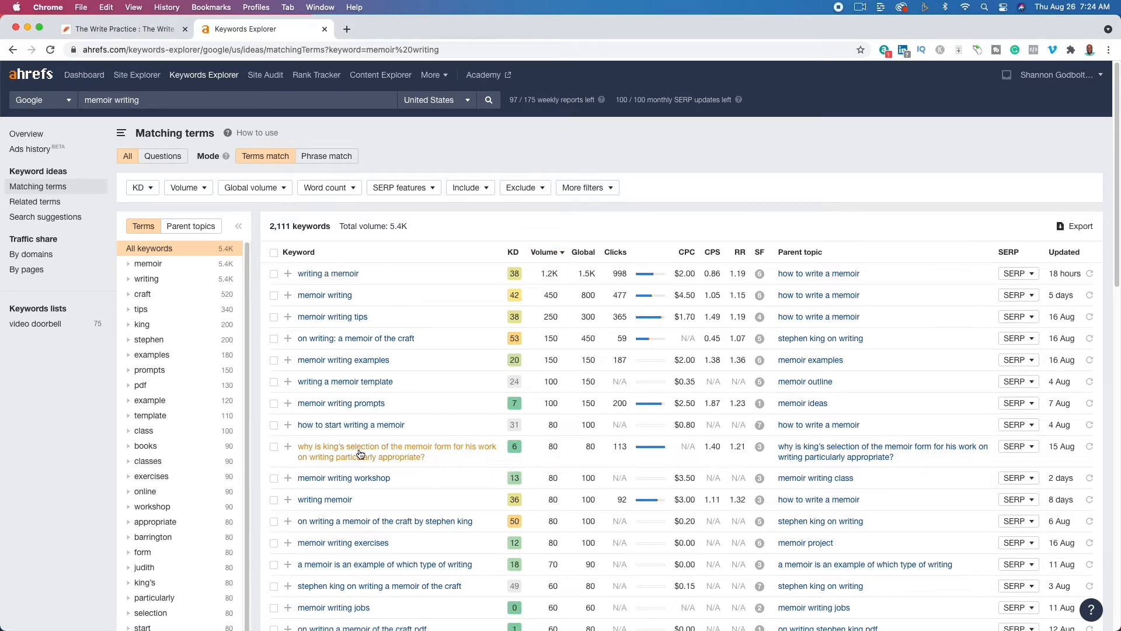
{"action": "scroll", "coordinate": [363, 453], "scroll_direction": "down", "scroll_amount": 5}
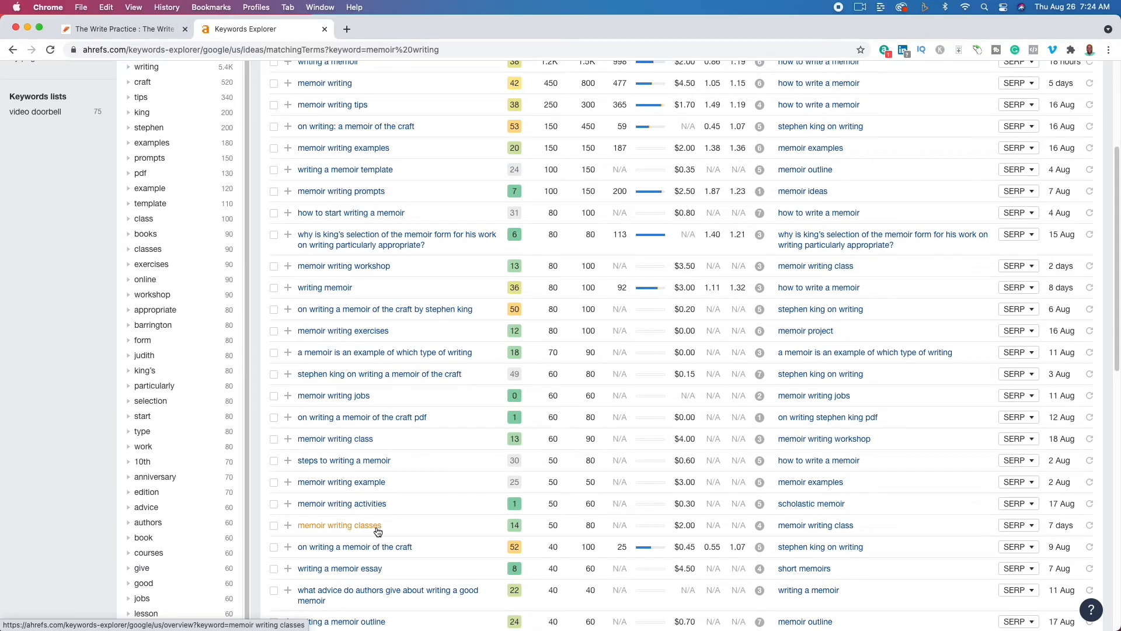
{"action": "scroll", "coordinate": [378, 529], "scroll_direction": "down", "scroll_amount": 4}
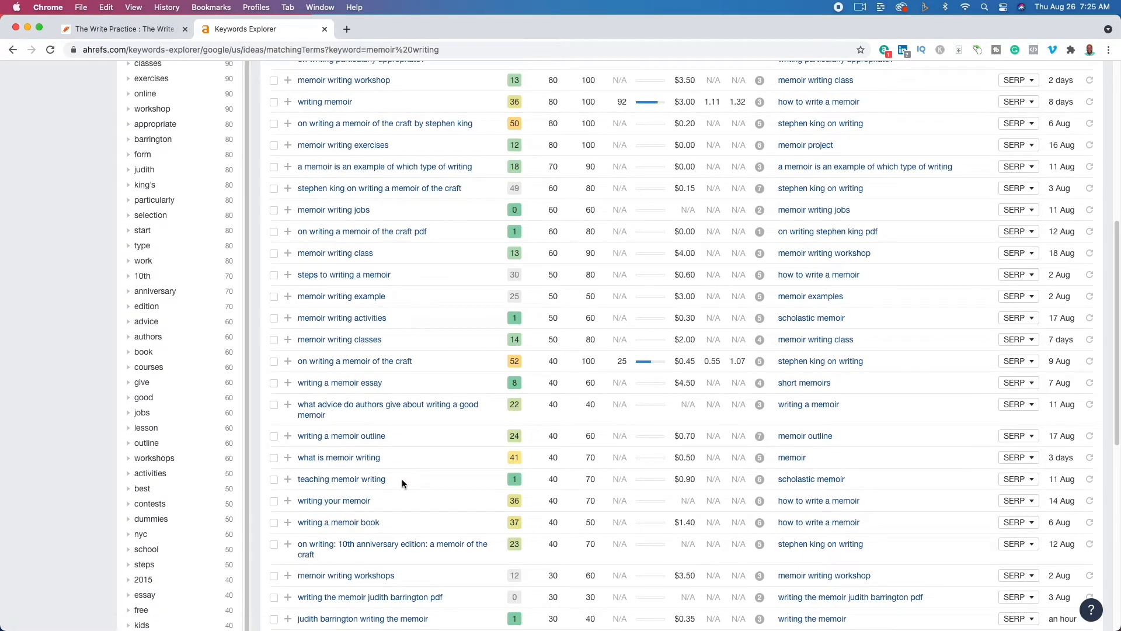
{"action": "scroll", "coordinate": [402, 479], "scroll_direction": "up", "scroll_amount": 8}
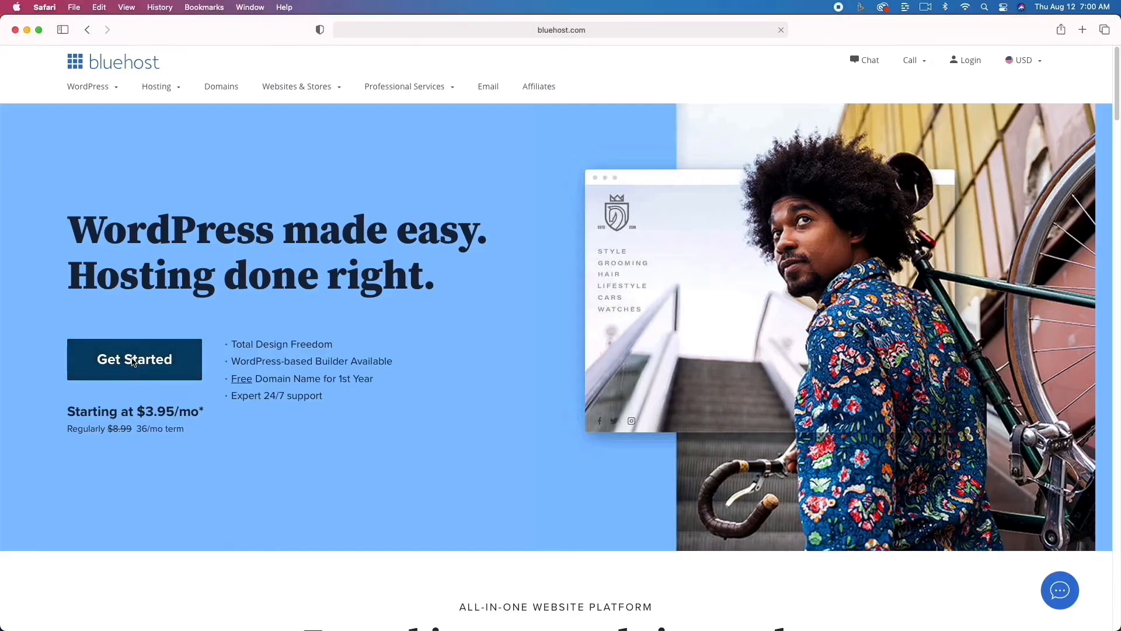
Start the Bluehost sign-up, compare the shared hosting plans and select the Basic plan
{"action": "left_click", "coordinate": [134, 361]}
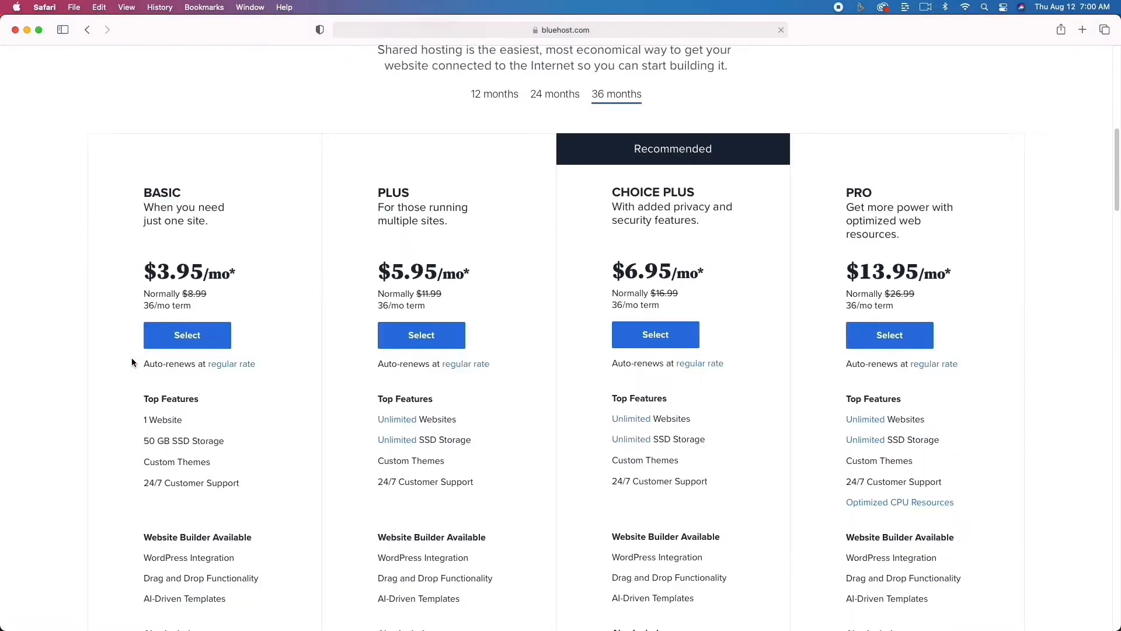
{"action": "scroll", "coordinate": [132, 362], "scroll_direction": "down", "scroll_amount": 5}
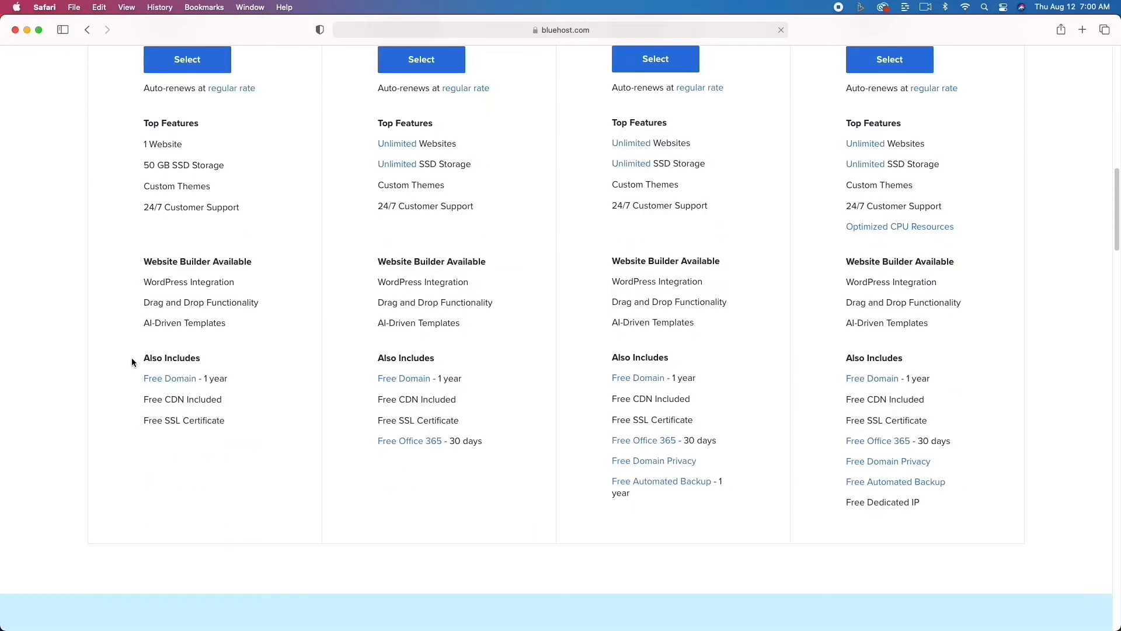
{"action": "scroll", "coordinate": [132, 361], "scroll_direction": "up", "scroll_amount": 3}
{"action": "scroll", "coordinate": [131, 362], "scroll_direction": "up", "scroll_amount": 2}
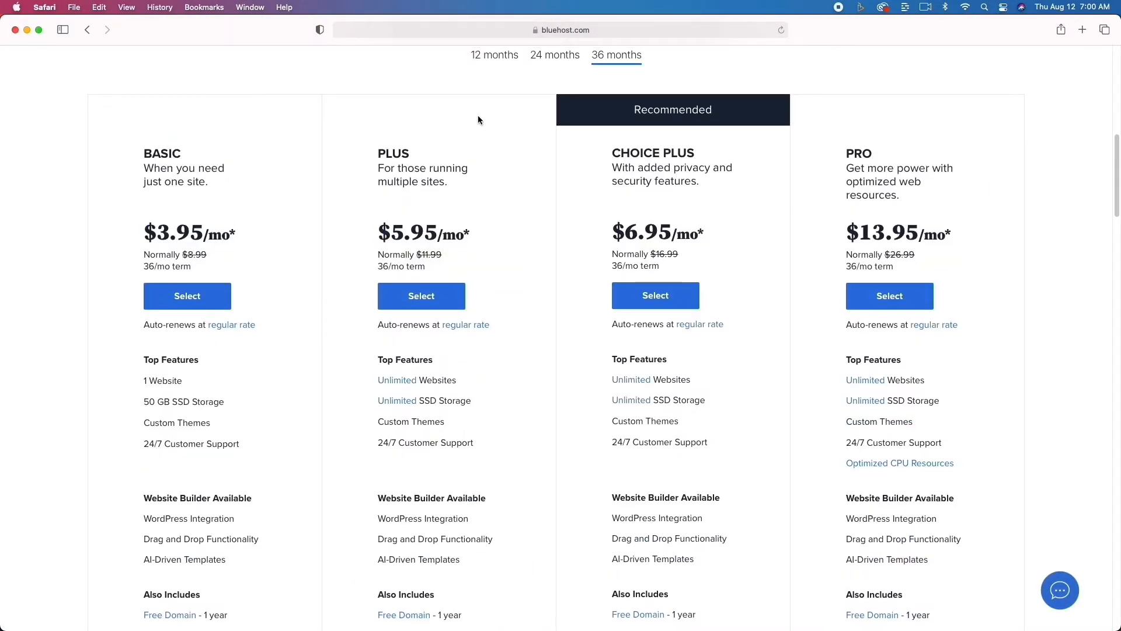
{"action": "left_click", "coordinate": [209, 293]}
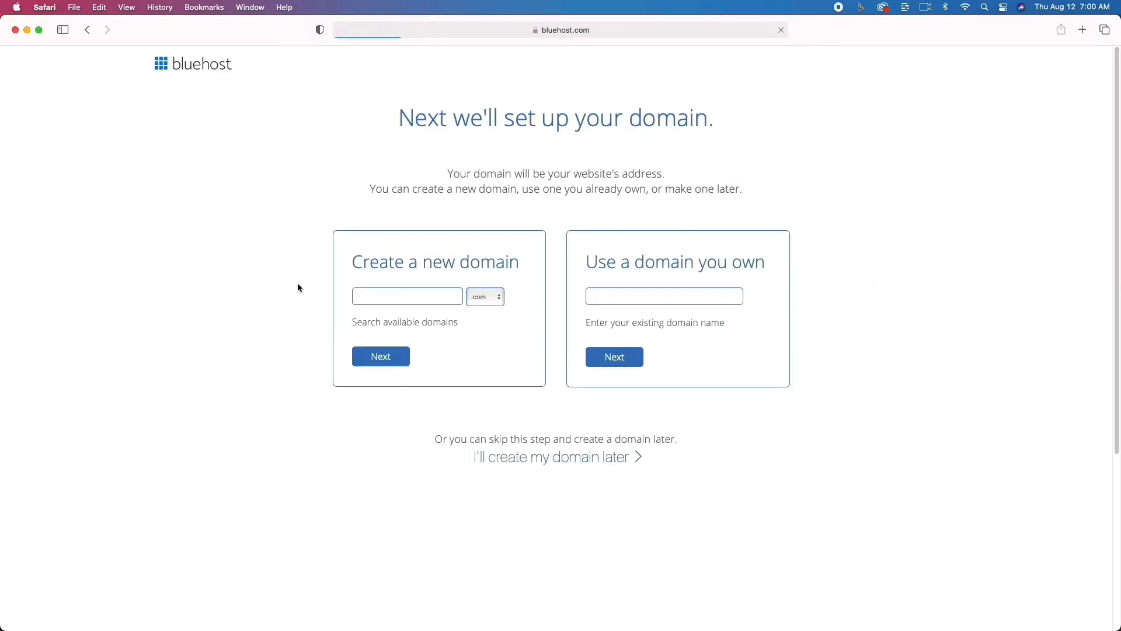
Try to create the new domain webhostingreview with the .com extension and look over the suggested alternatives
{"action": "left_click", "coordinate": [385, 297]}
{"action": "type", "text": "webhostingreview"}
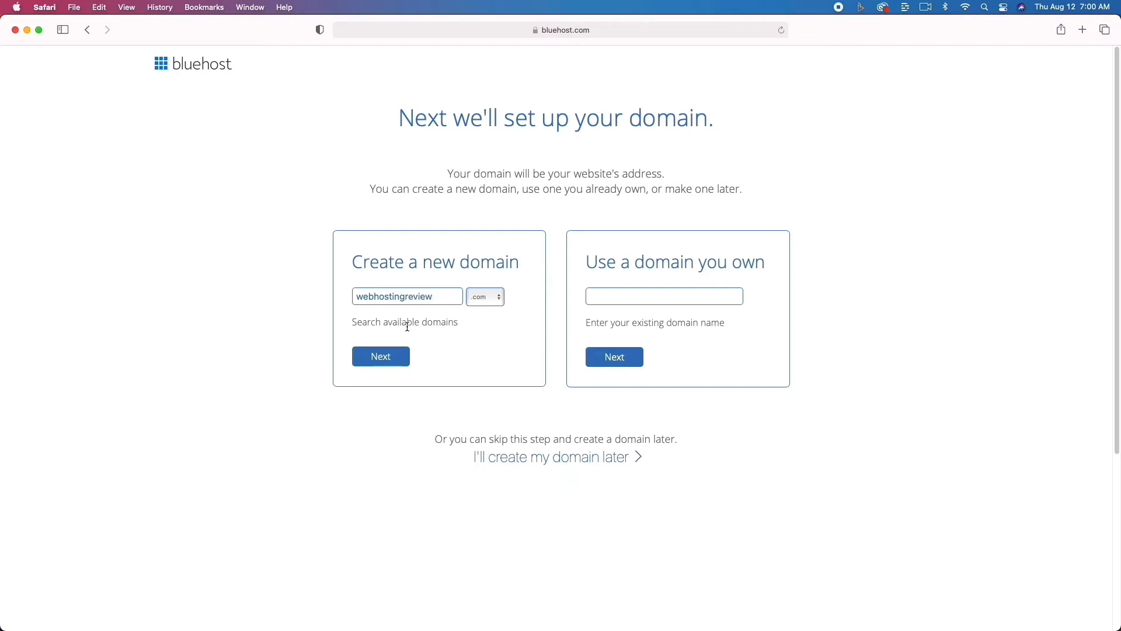
{"action": "key", "text": "Return"}
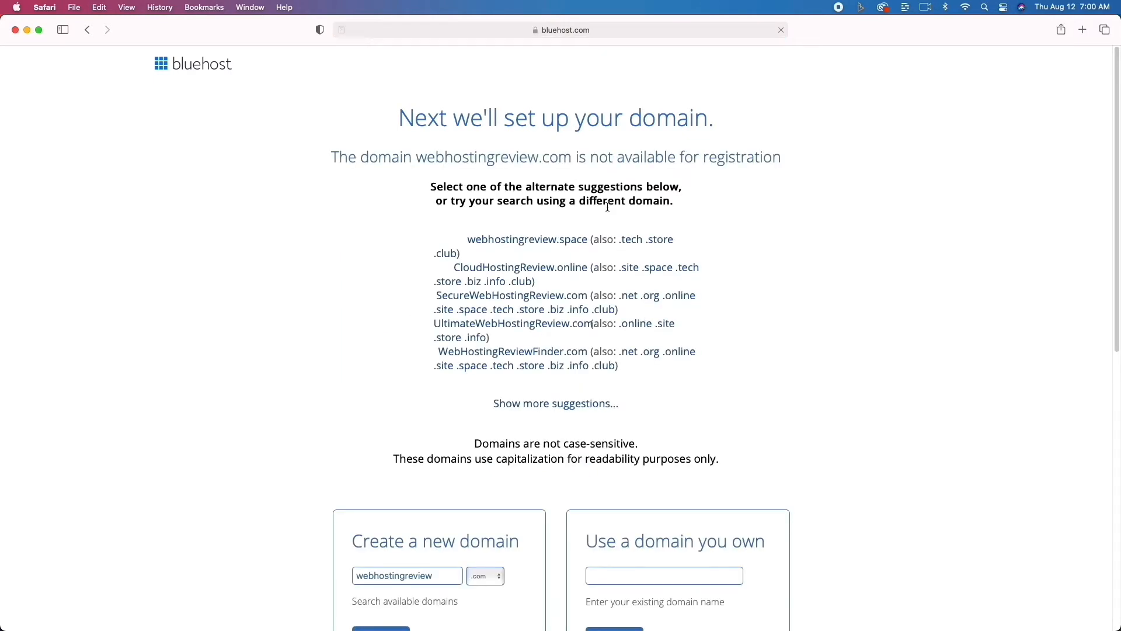
{"action": "scroll", "coordinate": [572, 278], "scroll_direction": "down", "scroll_amount": 5}
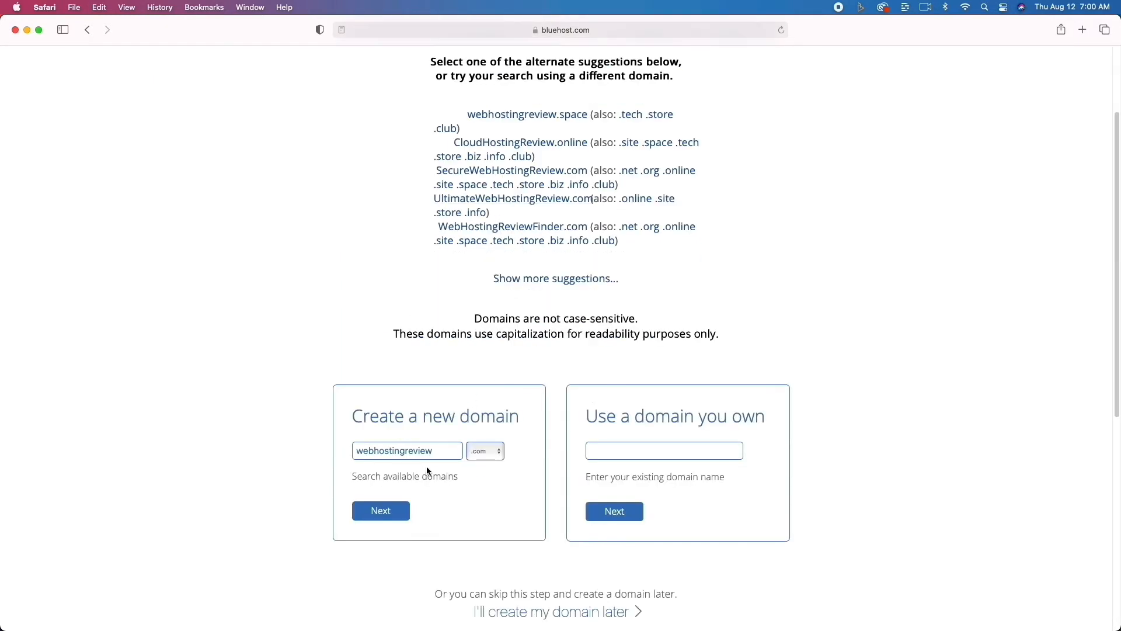
Change the new domain name to webhostingrewinds with the .com extension and submit it for the sign-up
{"action": "left_click_drag", "start_coordinate": [414, 452], "coordinate": [450, 454]}
{"action": "type", "text": "winds"}
{"action": "left_click", "coordinate": [388, 510]}
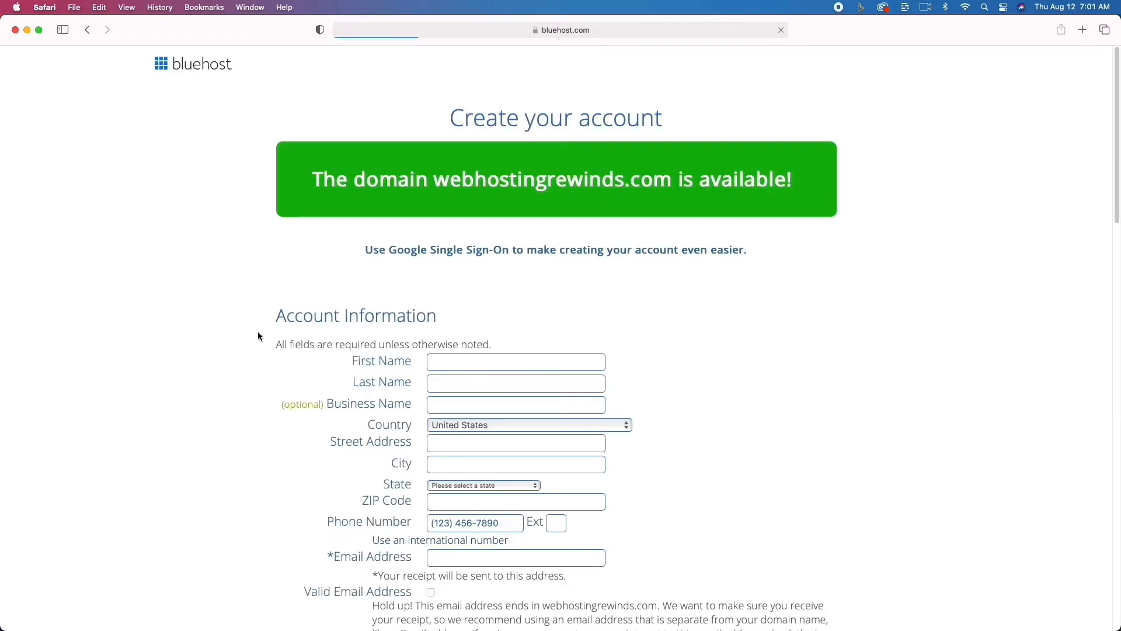
Examine the account creation form, including the account information, package plan, package extras, payment fields and auto-renewal terms
{"action": "scroll", "coordinate": [259, 337], "scroll_direction": "down", "scroll_amount": 4}
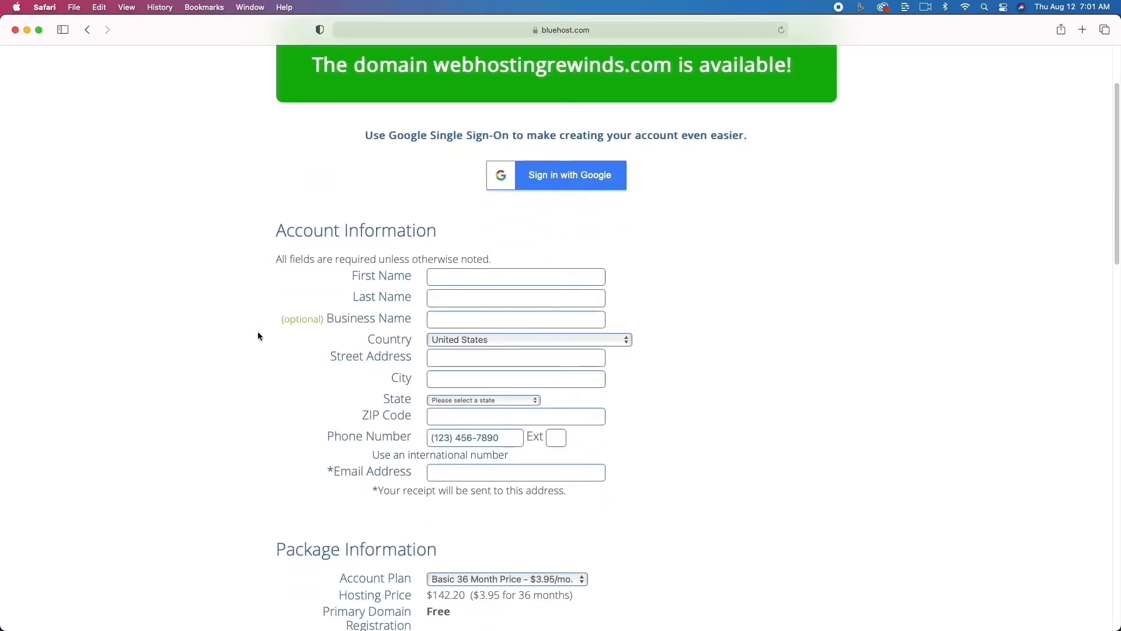
{"action": "scroll", "coordinate": [258, 337], "scroll_direction": "down", "scroll_amount": 1}
{"action": "scroll", "coordinate": [259, 337], "scroll_direction": "down", "scroll_amount": 7}
{"action": "scroll", "coordinate": [259, 336], "scroll_direction": "up", "scroll_amount": 14}
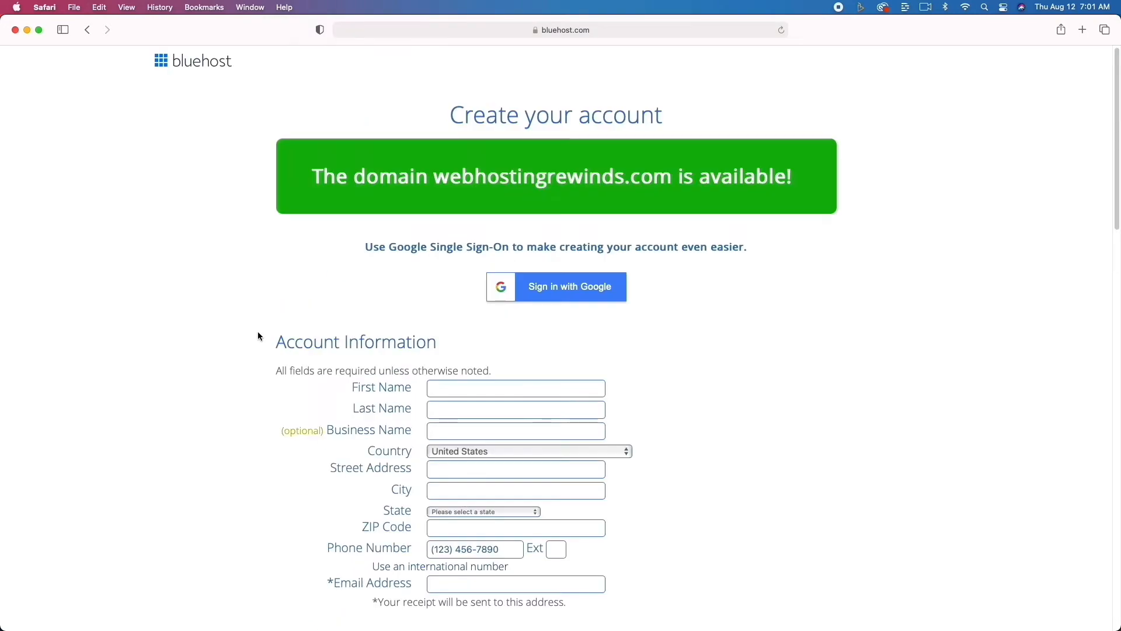
{"action": "scroll", "coordinate": [259, 336], "scroll_direction": "down", "scroll_amount": 5}
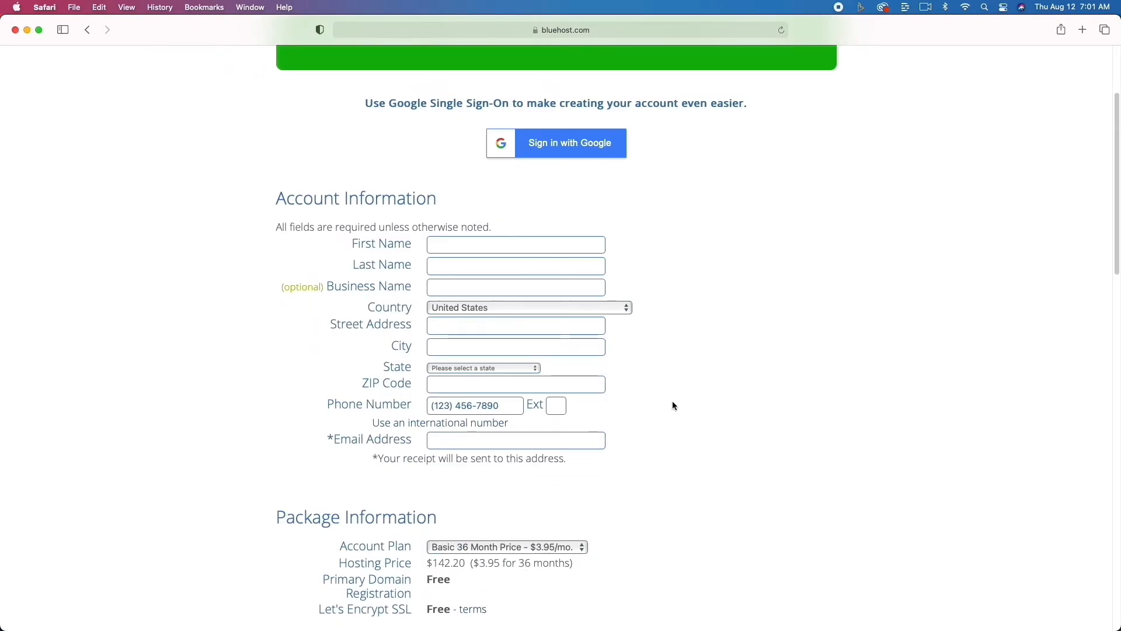
{"action": "scroll", "coordinate": [670, 402], "scroll_direction": "down", "scroll_amount": 11}
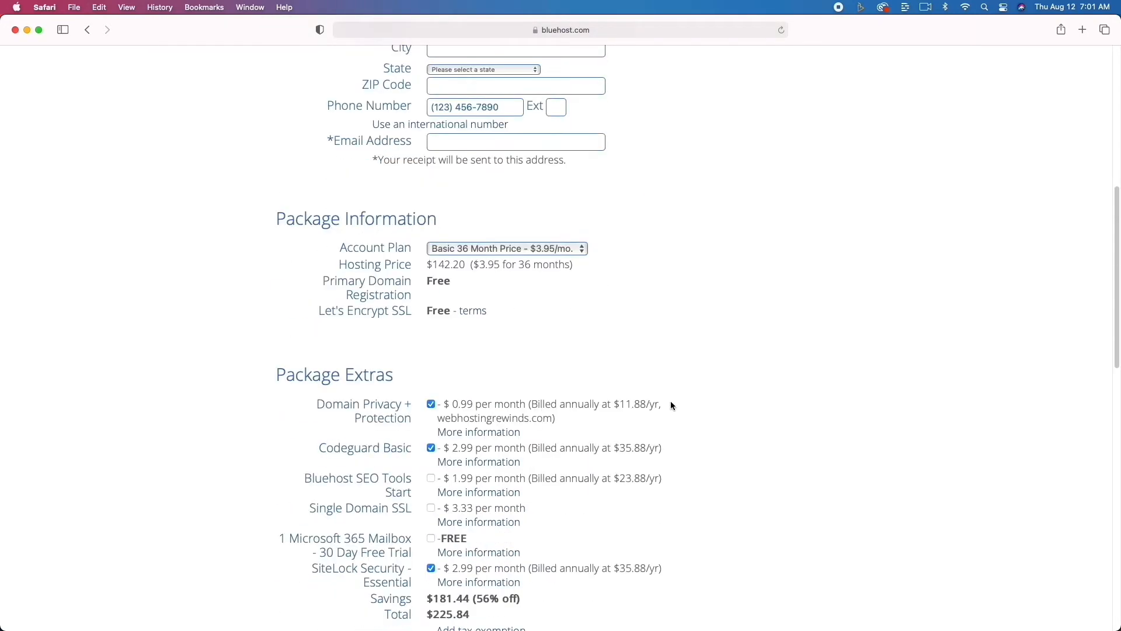
{"action": "scroll", "coordinate": [671, 403], "scroll_direction": "down", "scroll_amount": 6}
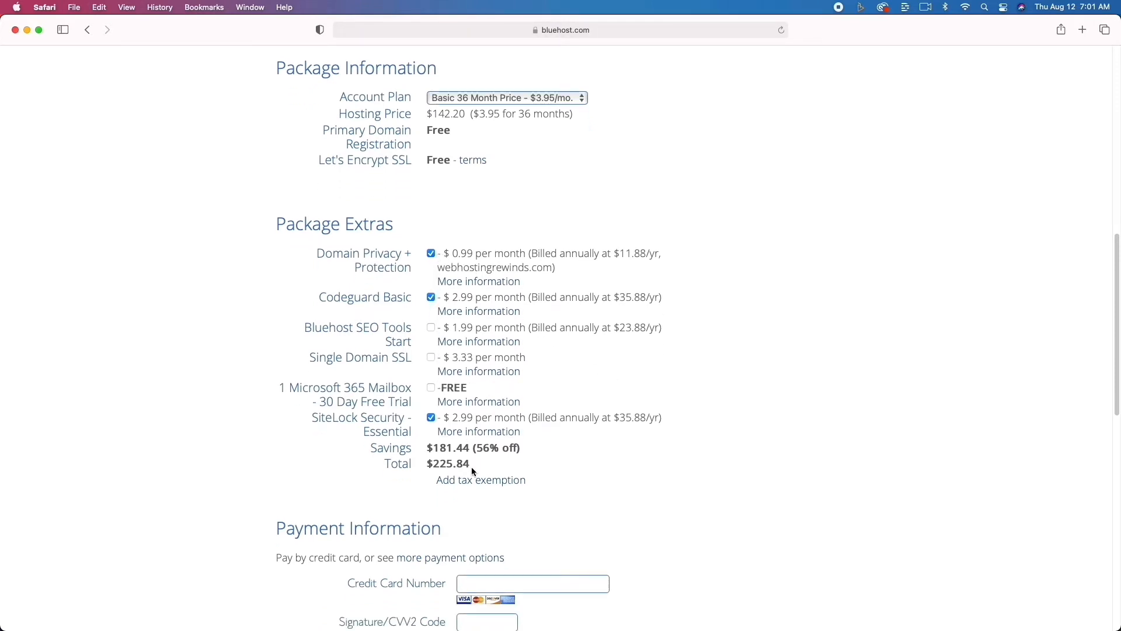
{"action": "scroll", "coordinate": [499, 513], "scroll_direction": "down", "scroll_amount": 10}
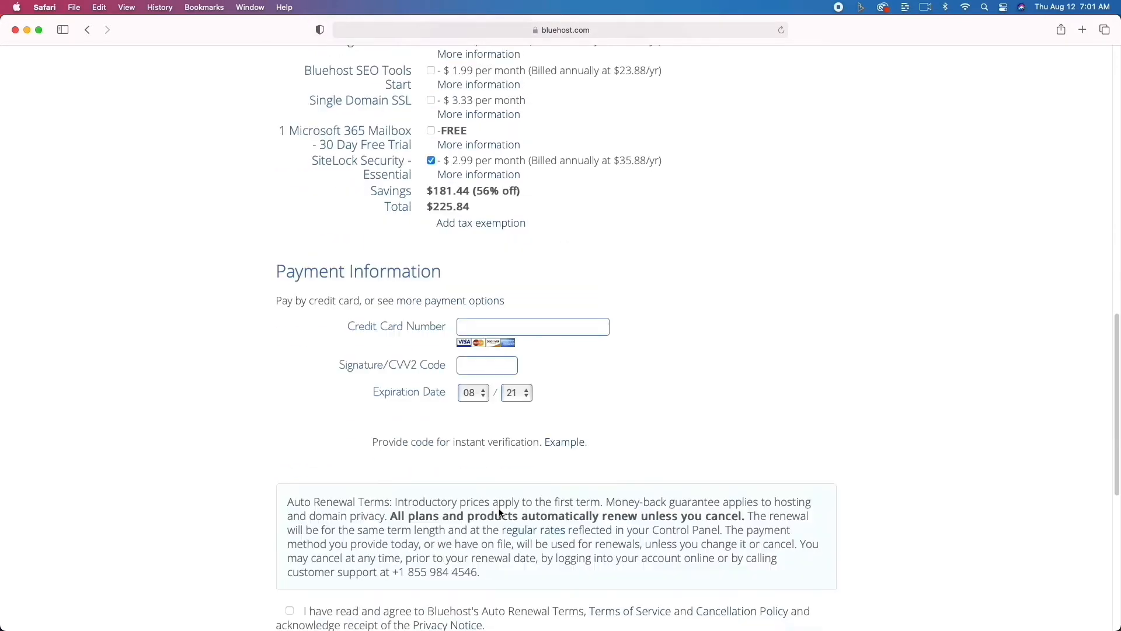
{"action": "scroll", "coordinate": [500, 509], "scroll_direction": "down", "scroll_amount": 5}
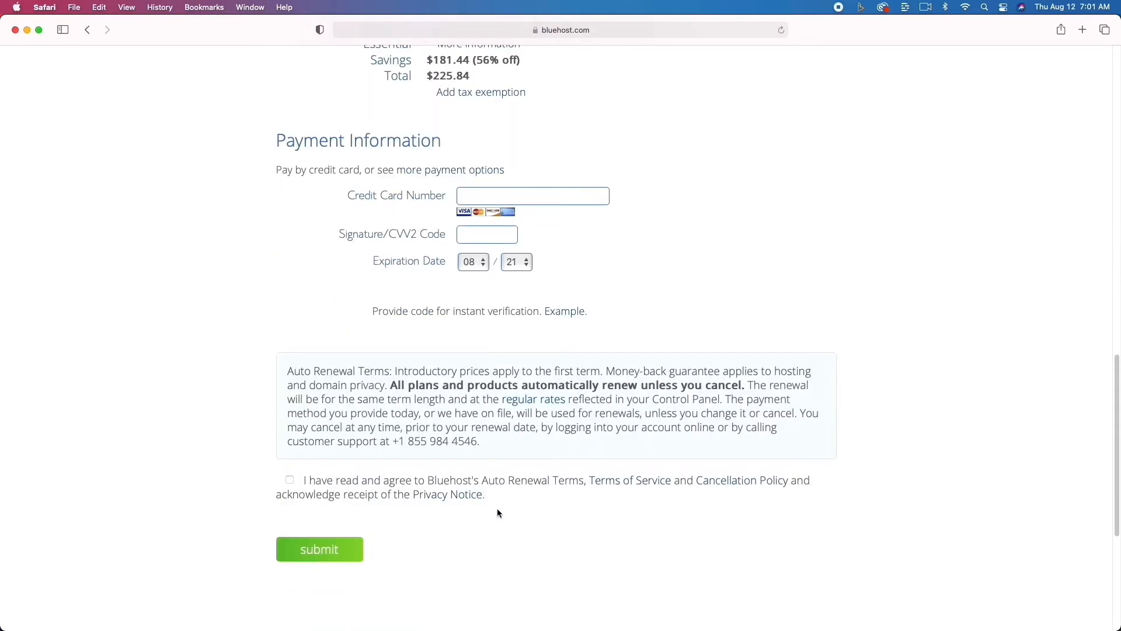
{"action": "scroll", "coordinate": [497, 512], "scroll_direction": "up", "scroll_amount": 20}
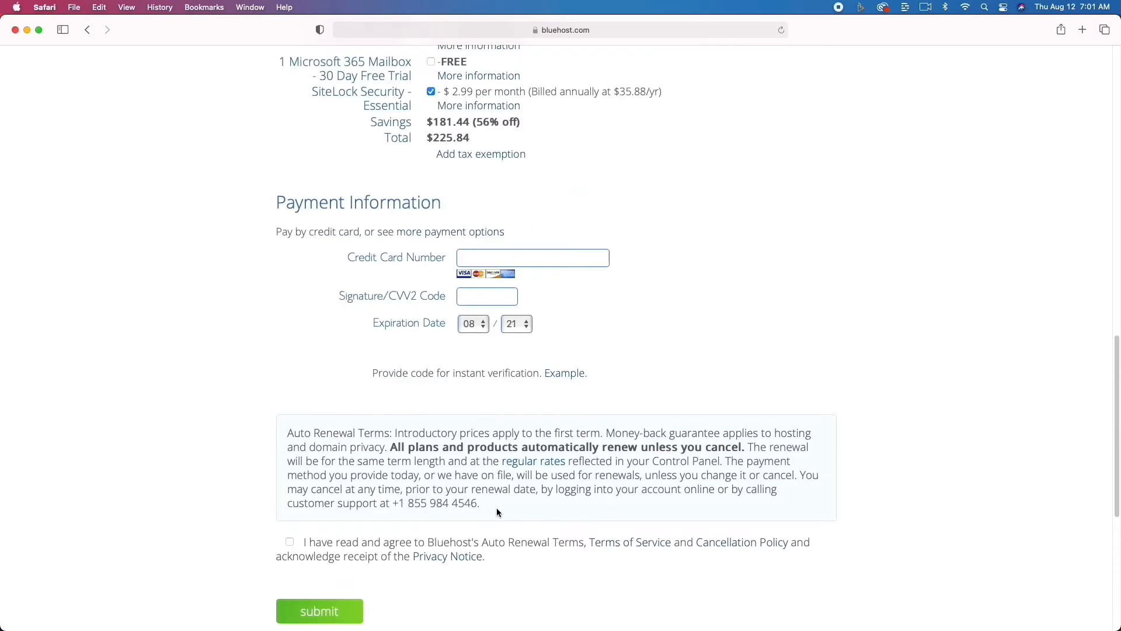
{"action": "scroll", "coordinate": [496, 508], "scroll_direction": "up", "scroll_amount": 9}
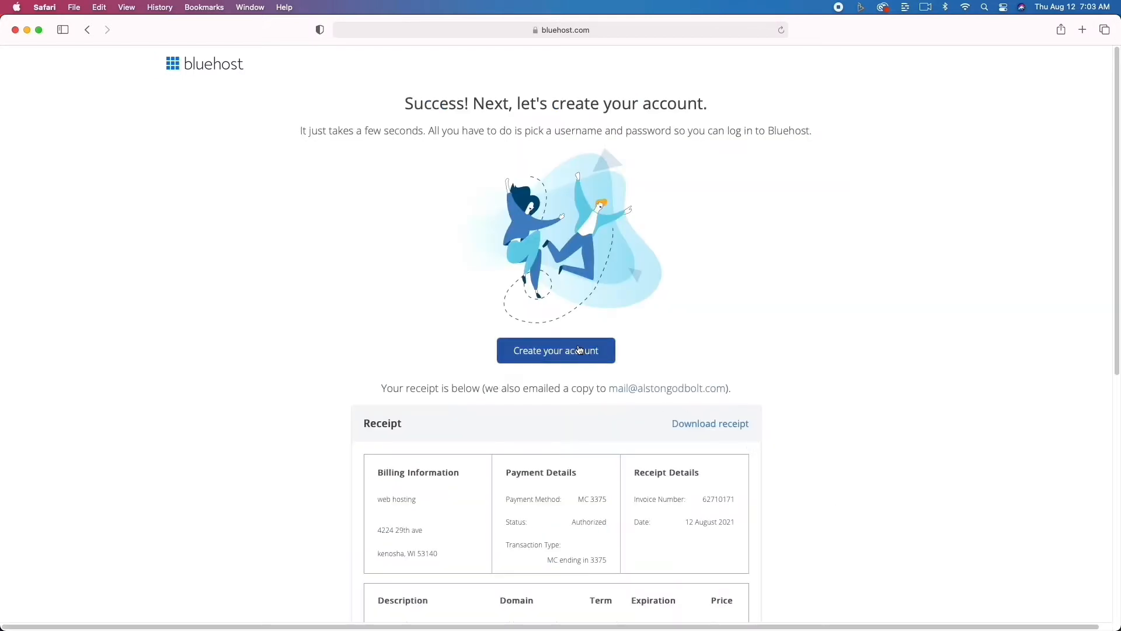
Create the hosting account for webhostingrewinds.com by entering and retyping a new account password and agreeing to the Privacy Policy and Terms of Service
{"action": "left_click", "coordinate": [580, 351]}
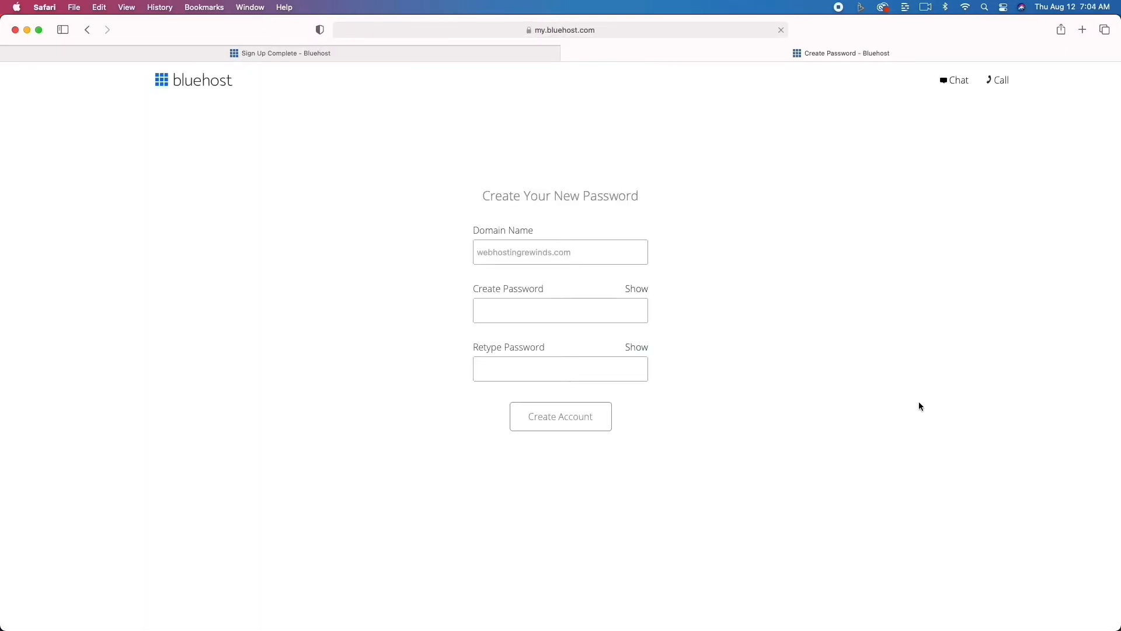
{"action": "left_click", "coordinate": [560, 311]}
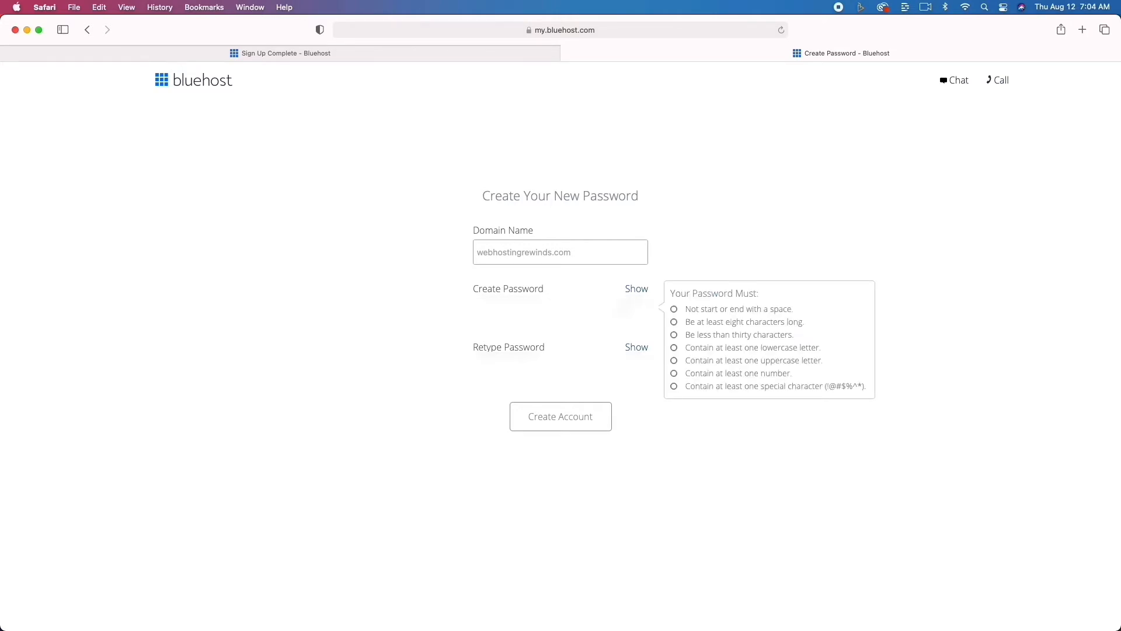
{"action": "type", "text": "********"}
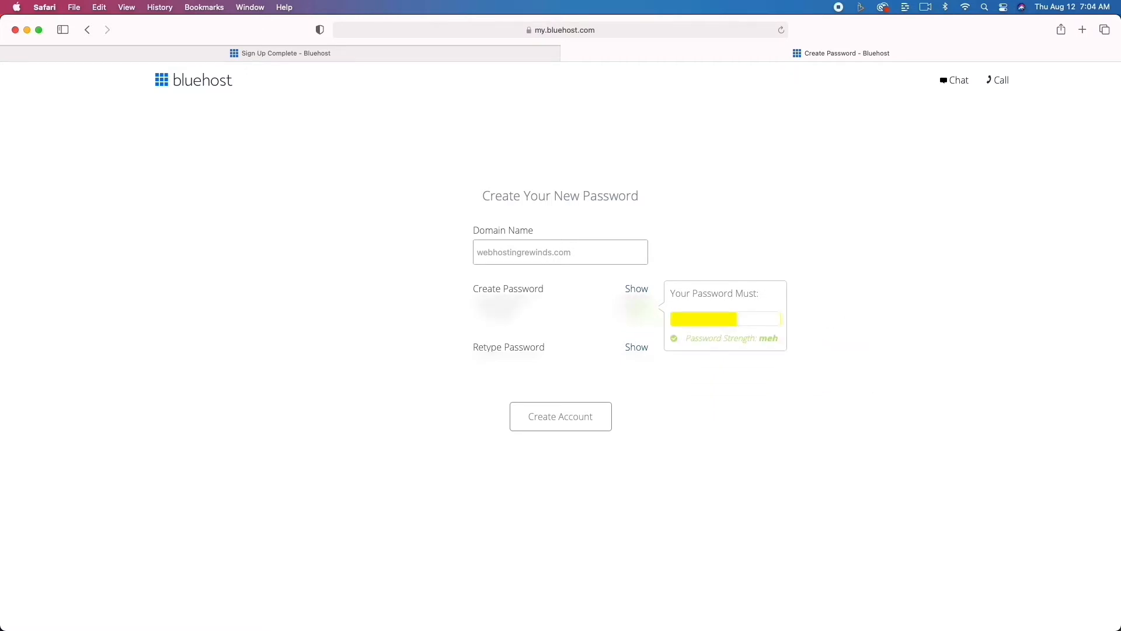
{"action": "key", "text": "Tab"}
{"action": "type", "text": "**"}
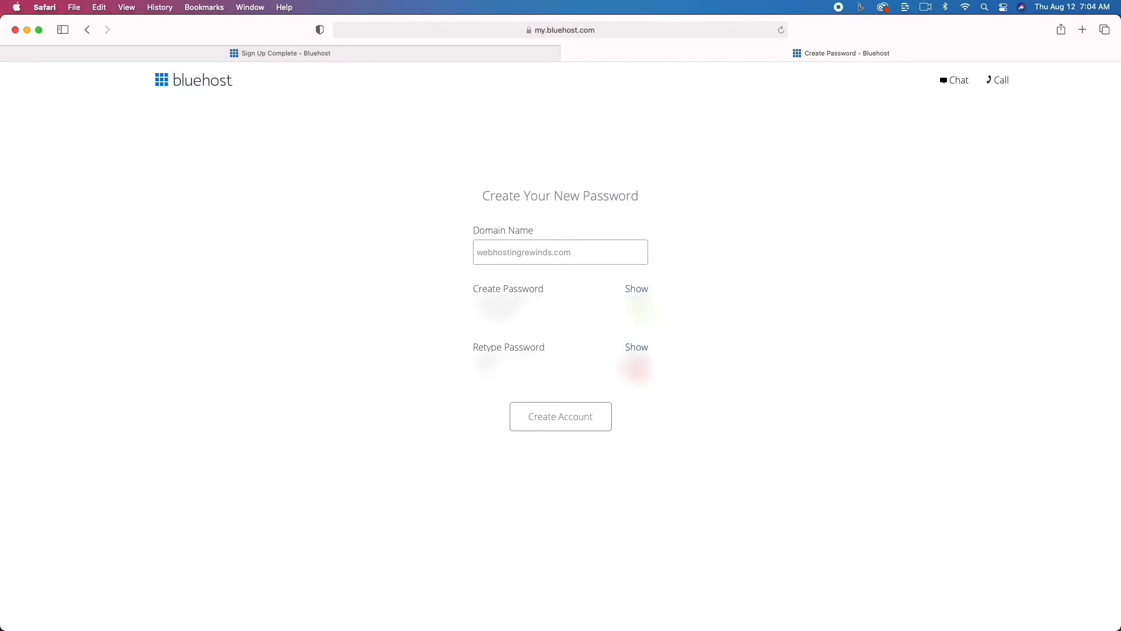
{"action": "type", "text": "******"}
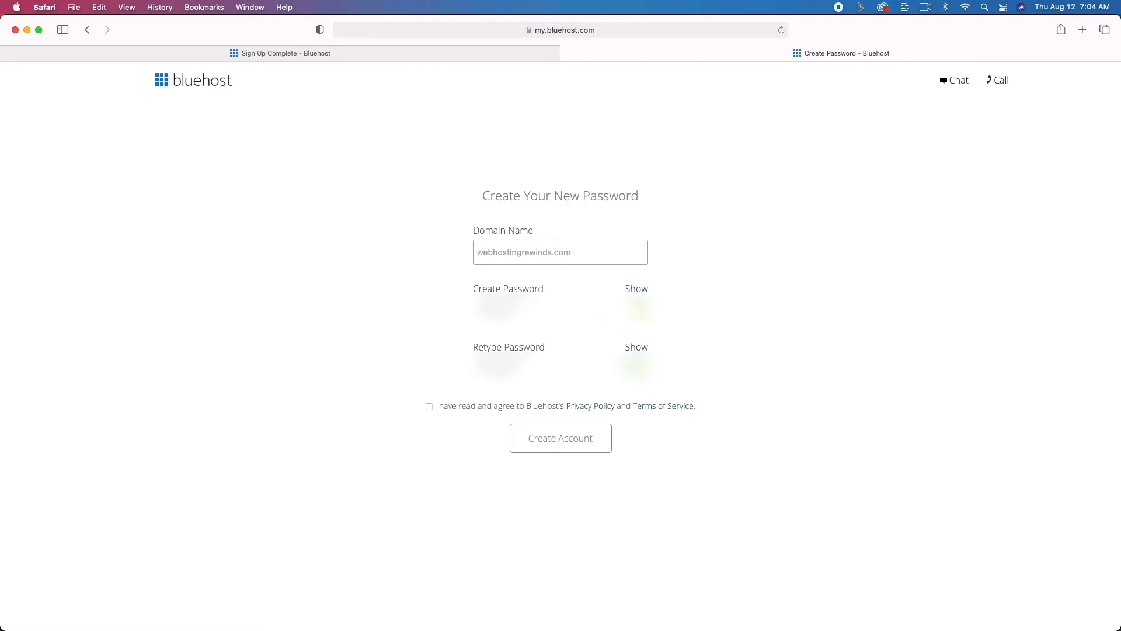
{"action": "left_click", "coordinate": [430, 407]}
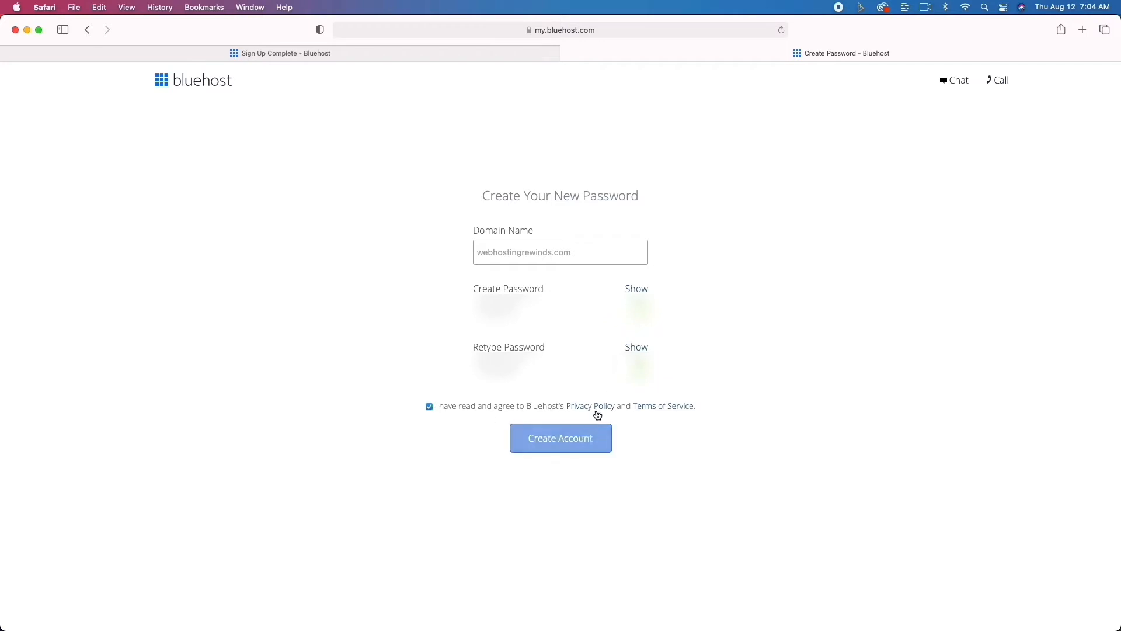
{"action": "left_click", "coordinate": [561, 449]}
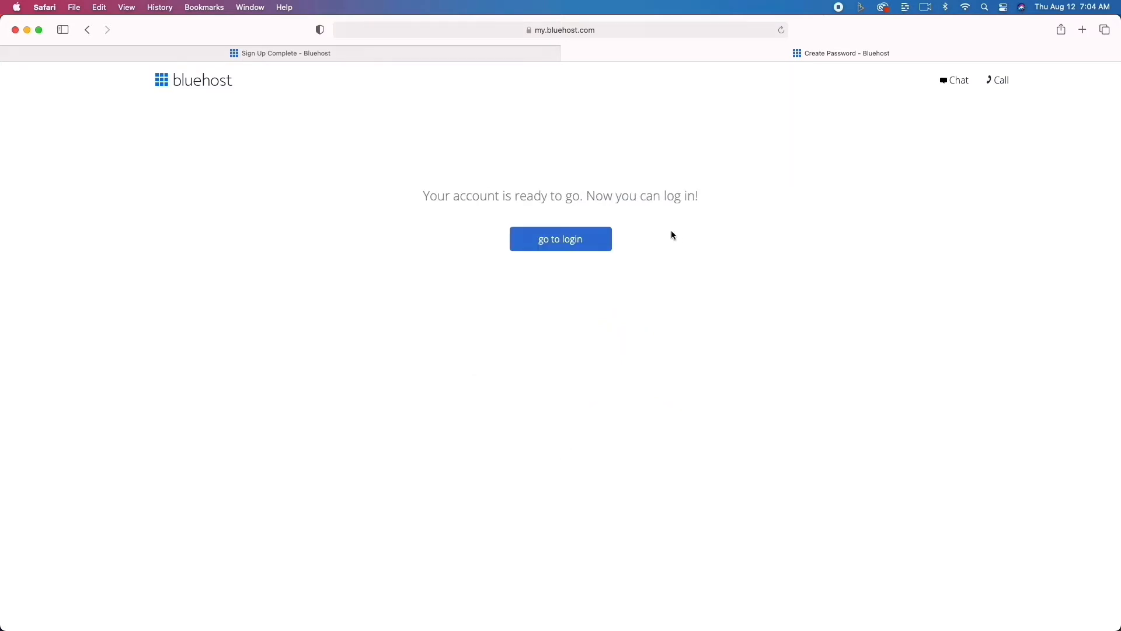
Log in to the hosting account for webhostingrewinds.com with the account password, declining to save the password in the browser
{"action": "left_click", "coordinate": [563, 241]}
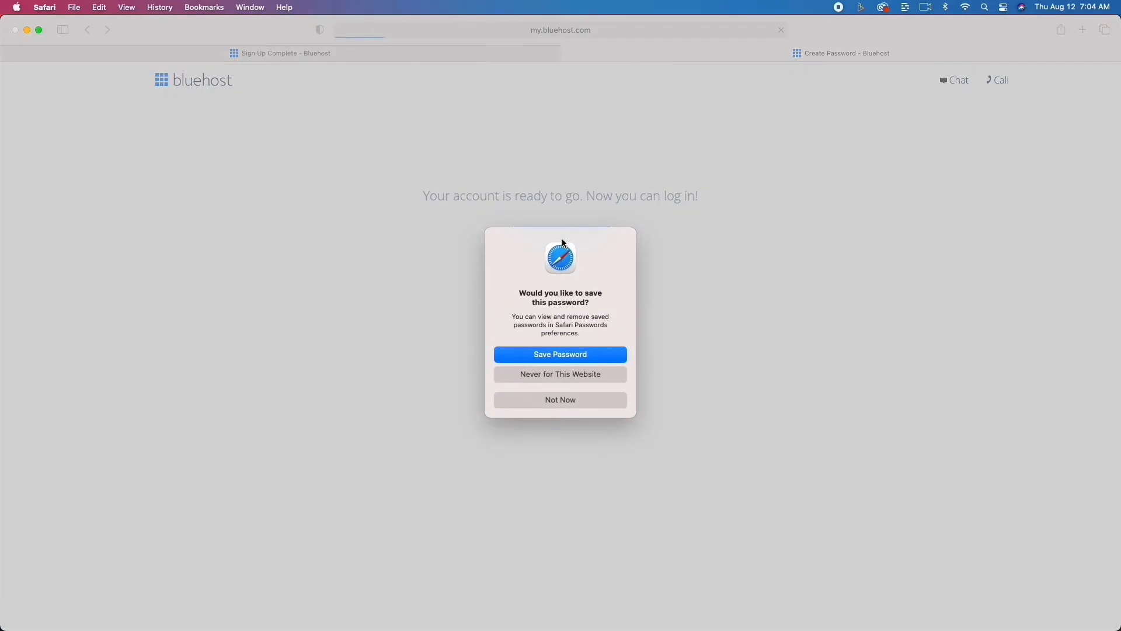
{"action": "left_click", "coordinate": [580, 404]}
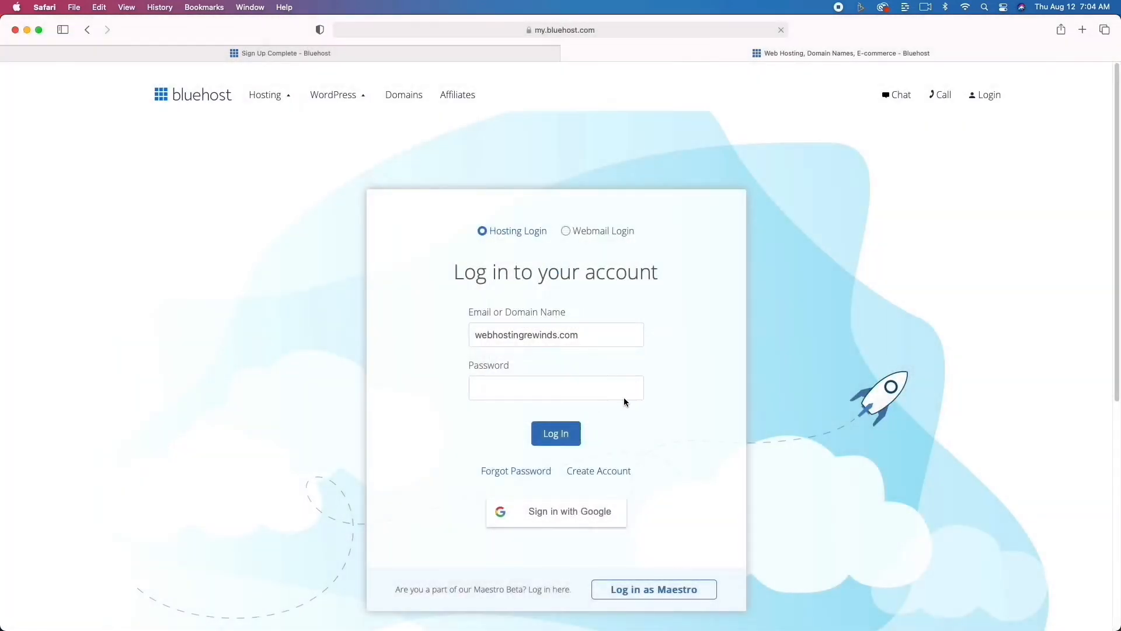
{"action": "left_click", "coordinate": [571, 386]}
{"action": "type", "text": "••••••••"}
{"action": "left_click", "coordinate": [565, 437]}
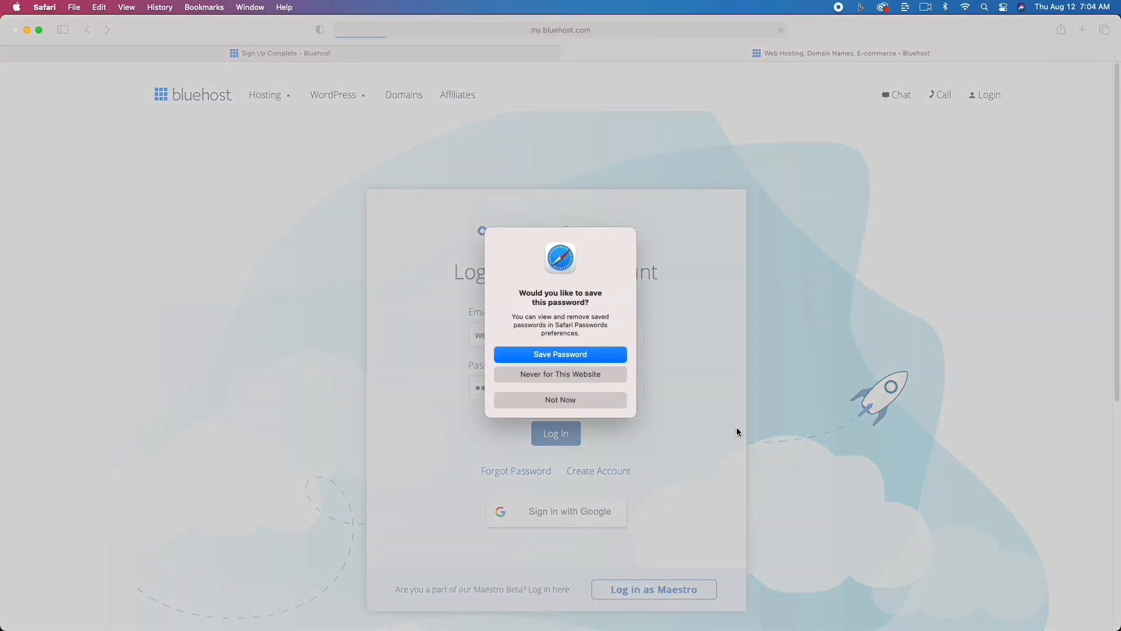
{"action": "left_click", "coordinate": [589, 400]}
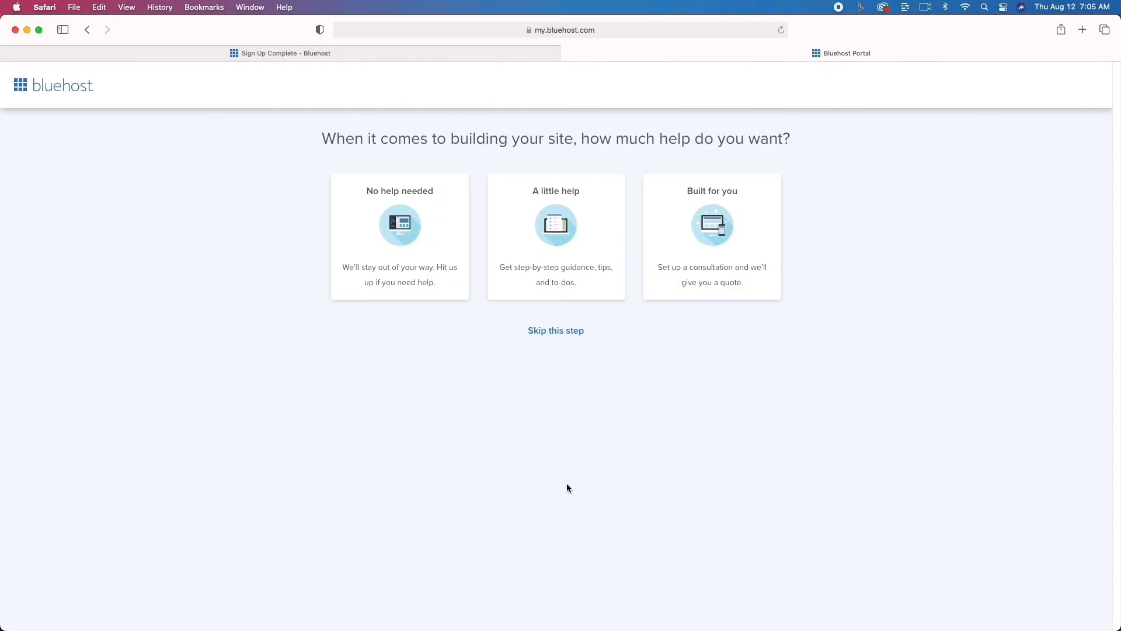
Choose "No help needed", skip the site-kind and experience questions, and build the site with the WordPress limitless customization option
{"action": "left_click", "coordinate": [398, 234]}
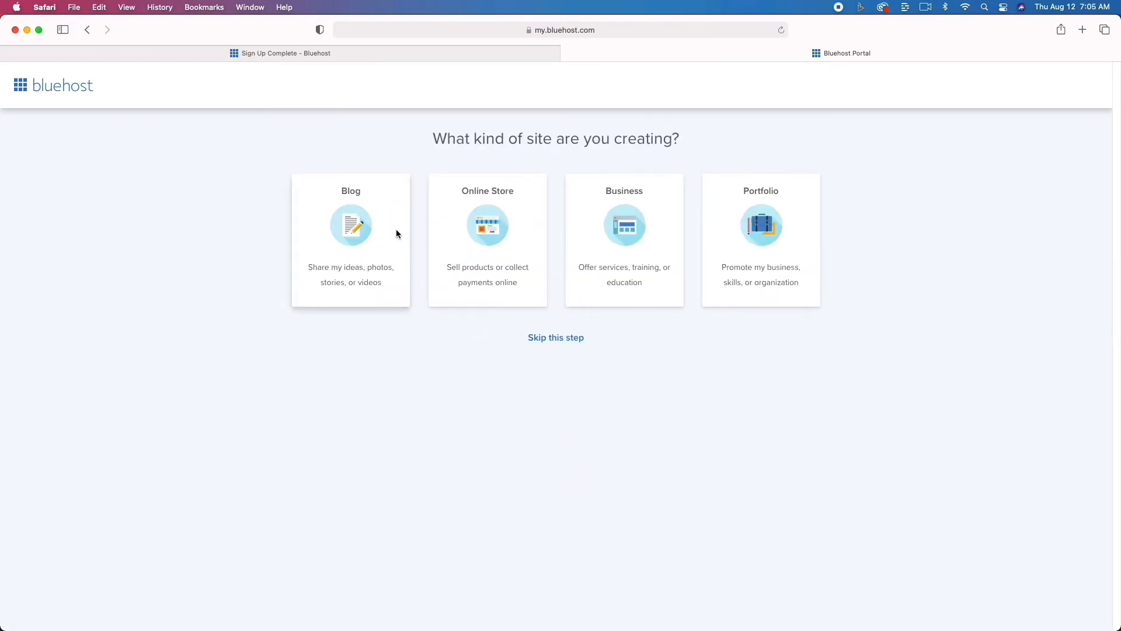
{"action": "left_click", "coordinate": [550, 338]}
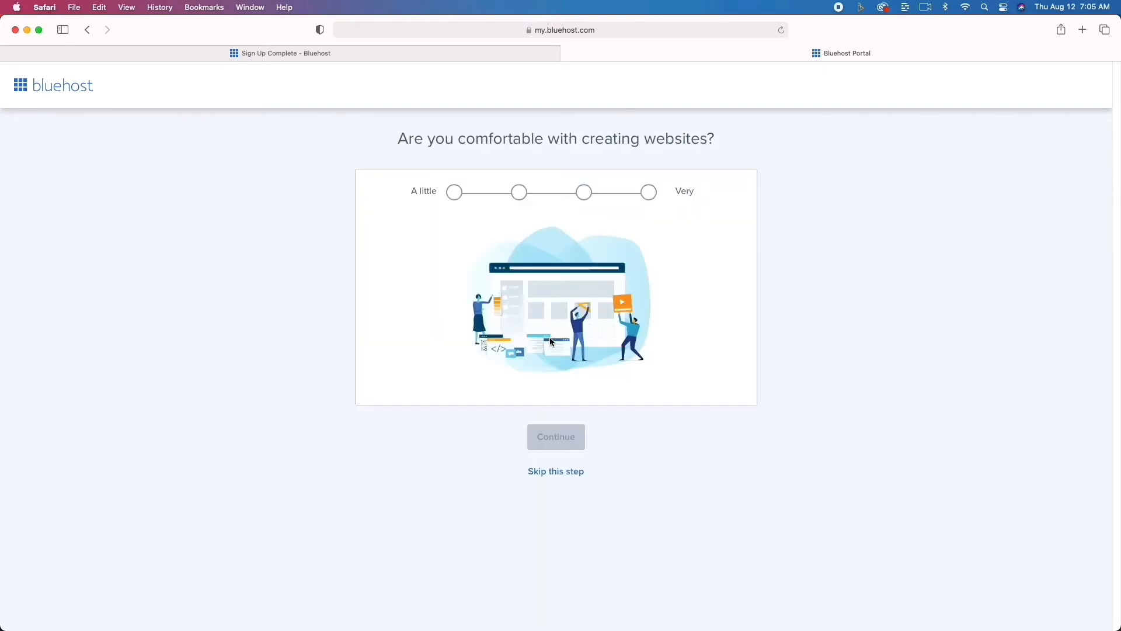
{"action": "left_click", "coordinate": [571, 472]}
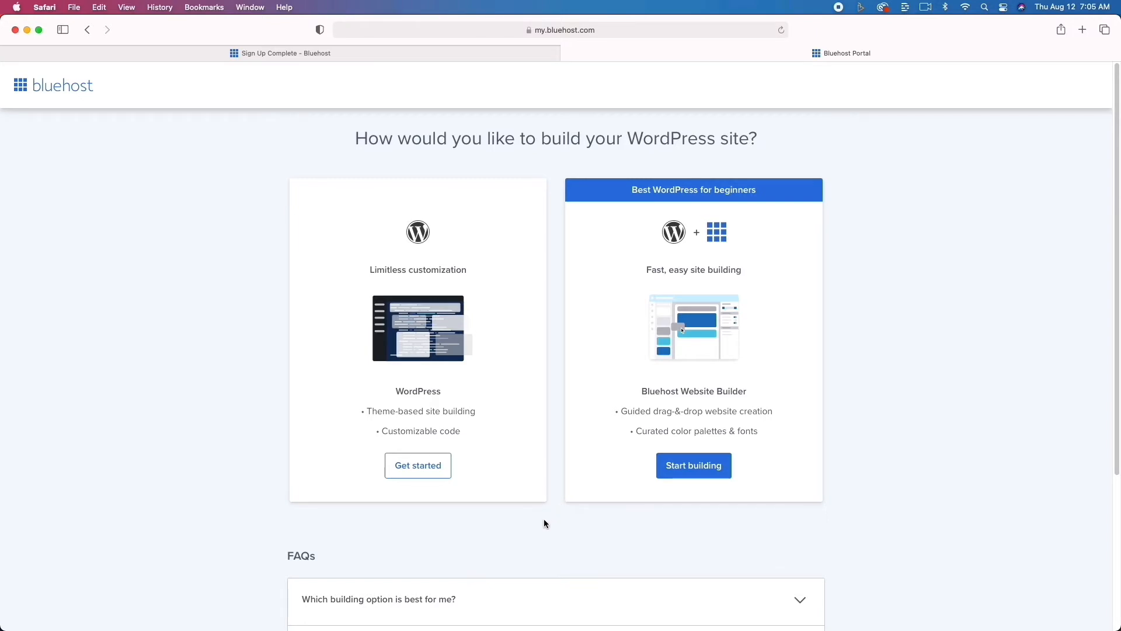
{"action": "scroll", "coordinate": [544, 519], "scroll_direction": "down", "scroll_amount": 1}
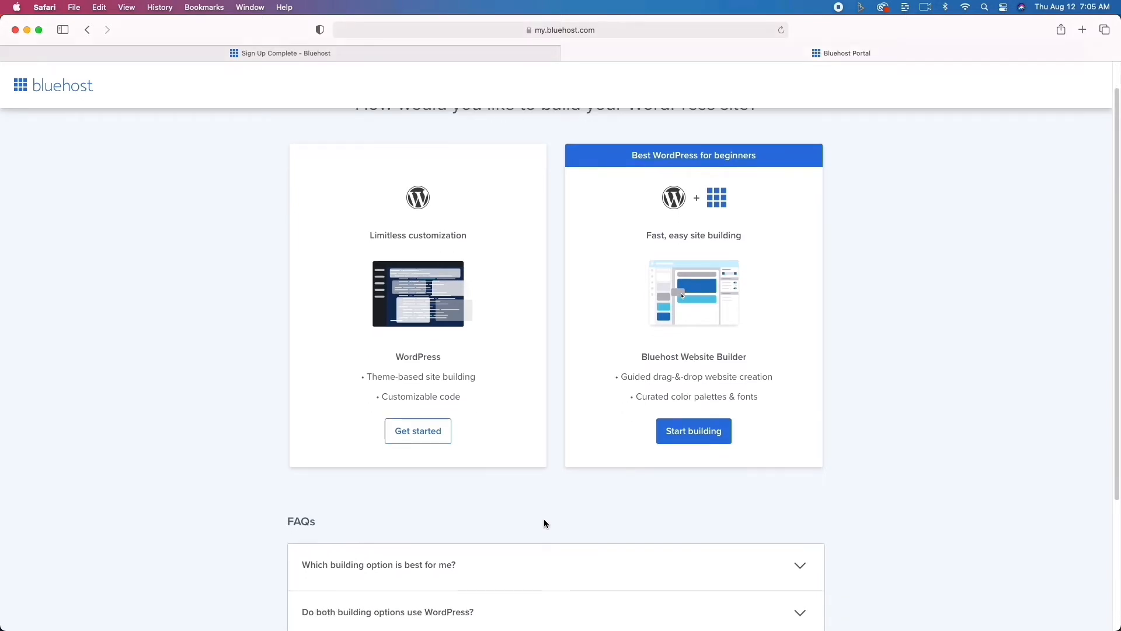
{"action": "left_click", "coordinate": [427, 434]}
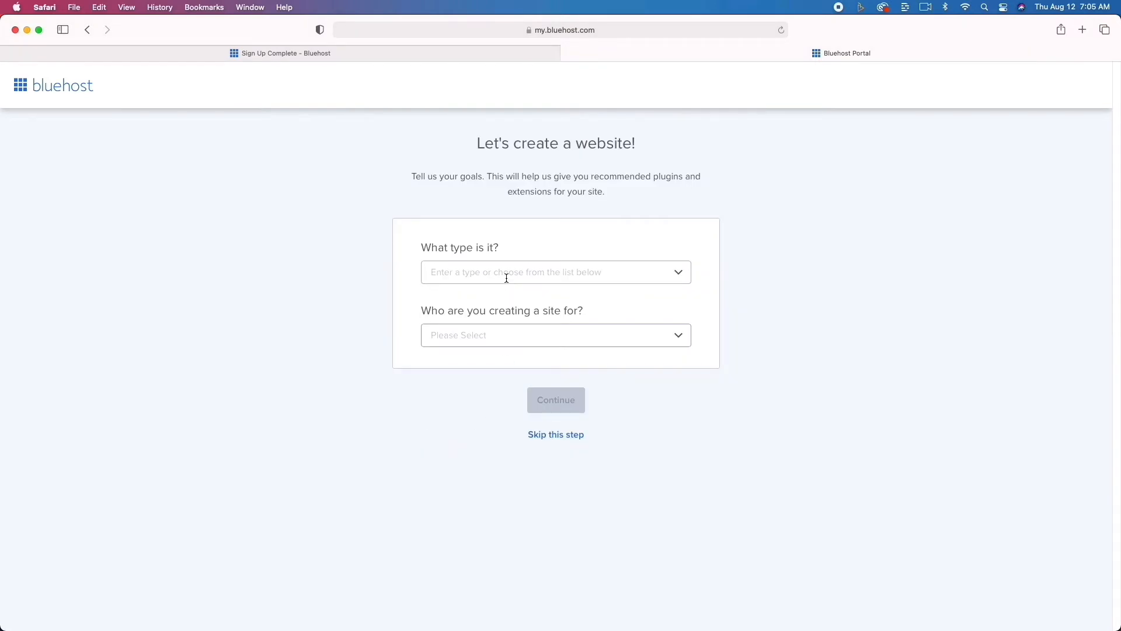
Skip the site goals and the site name and tagline questions, and use the free Sinatra theme
{"action": "left_click", "coordinate": [569, 435]}
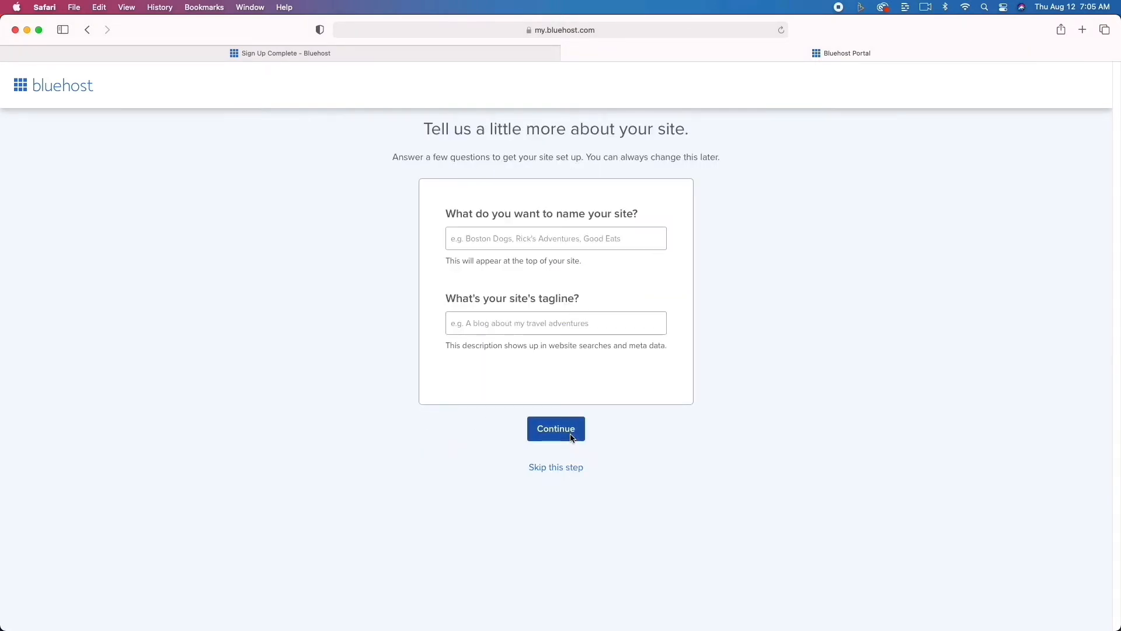
{"action": "left_click", "coordinate": [566, 466]}
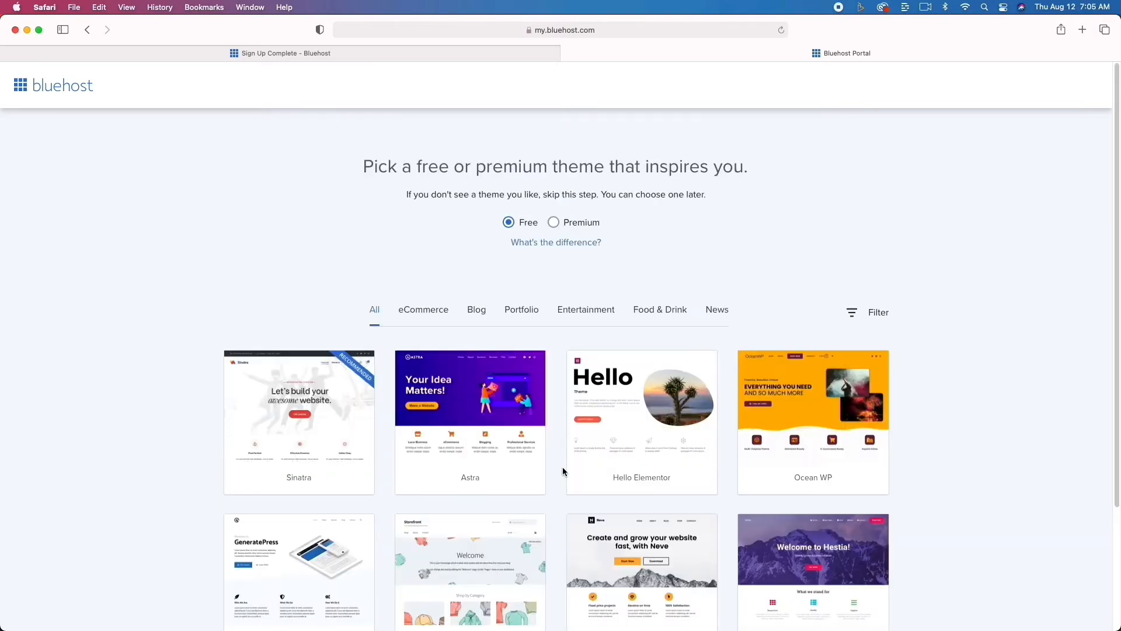
{"action": "scroll", "coordinate": [503, 479], "scroll_direction": "down", "scroll_amount": 3}
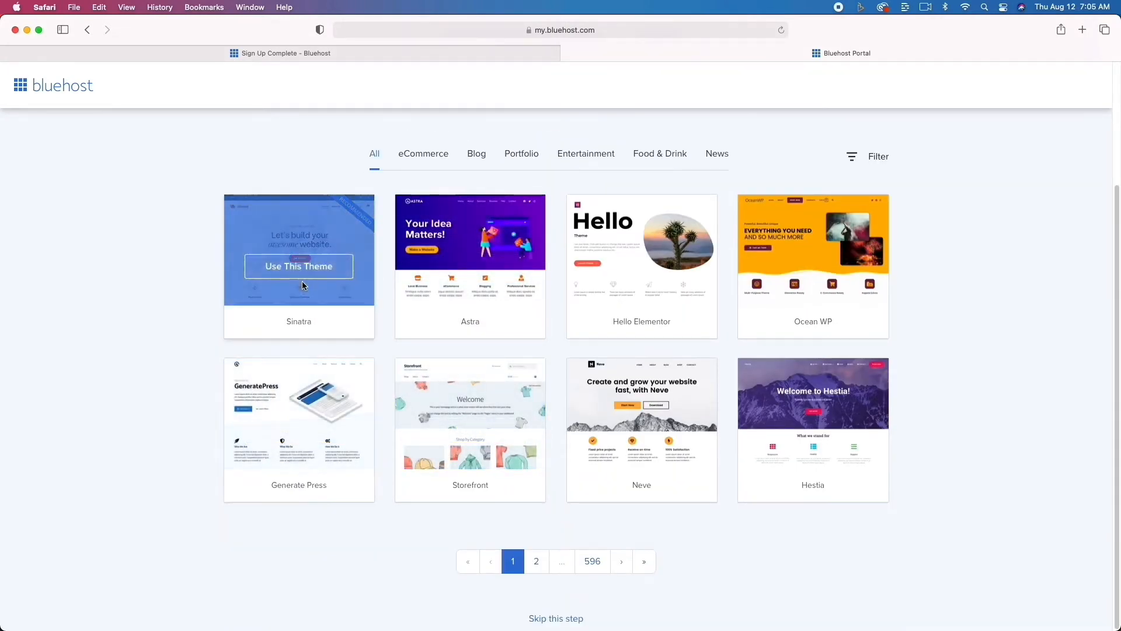
{"action": "left_click", "coordinate": [299, 267]}
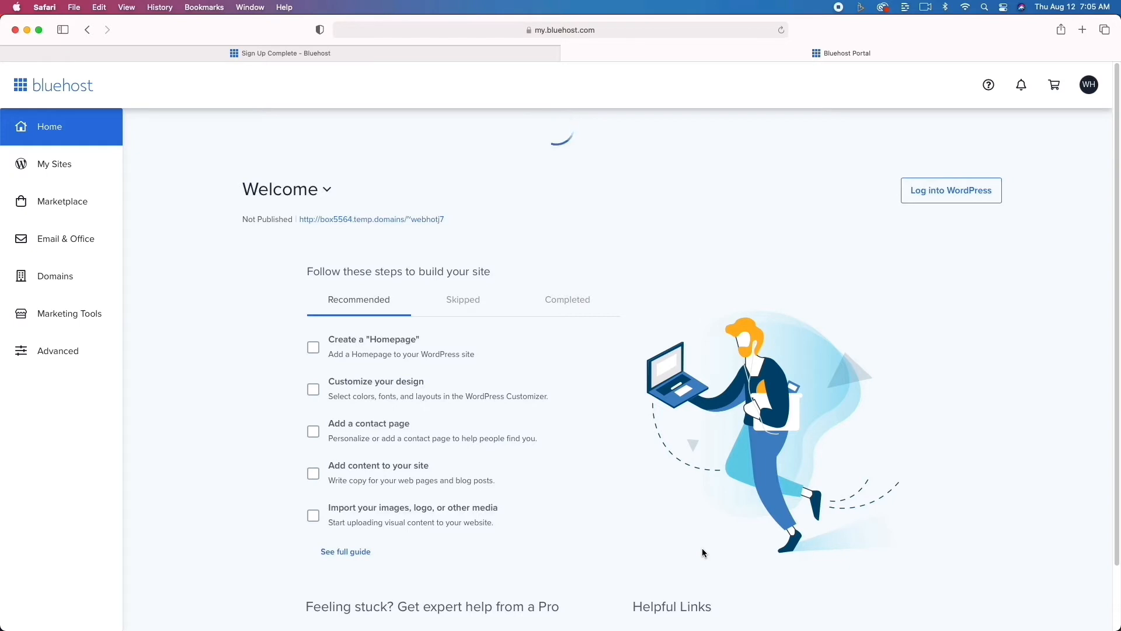
Look over the hosting portal's home page and log into WordPress for the new site
{"action": "scroll", "coordinate": [702, 553], "scroll_direction": "down", "scroll_amount": 2}
{"action": "scroll", "coordinate": [703, 552], "scroll_direction": "up", "scroll_amount": 2}
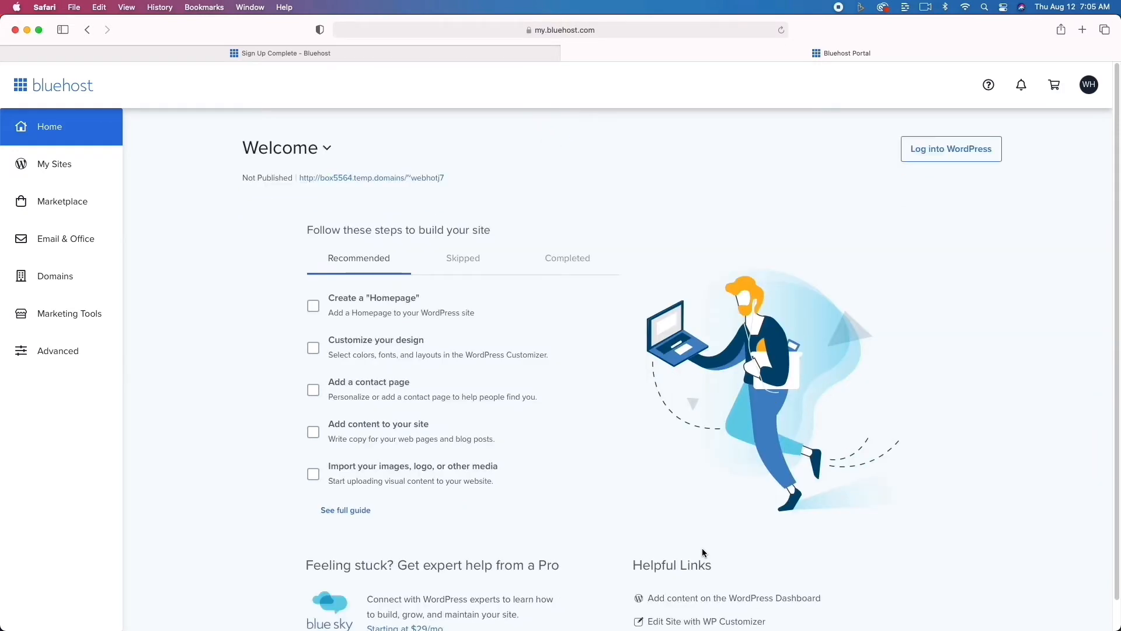
{"action": "left_click", "coordinate": [967, 150]}
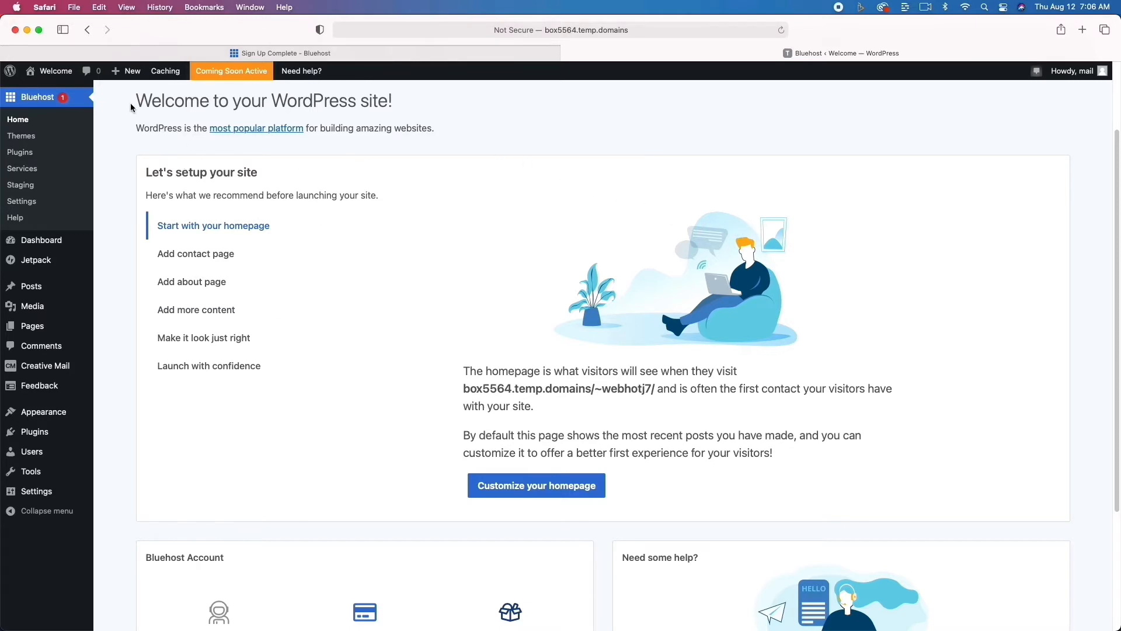
View the new site's front page, return to the WordPress admin and open the Bluehost Staging page
{"action": "left_click", "coordinate": [50, 75]}
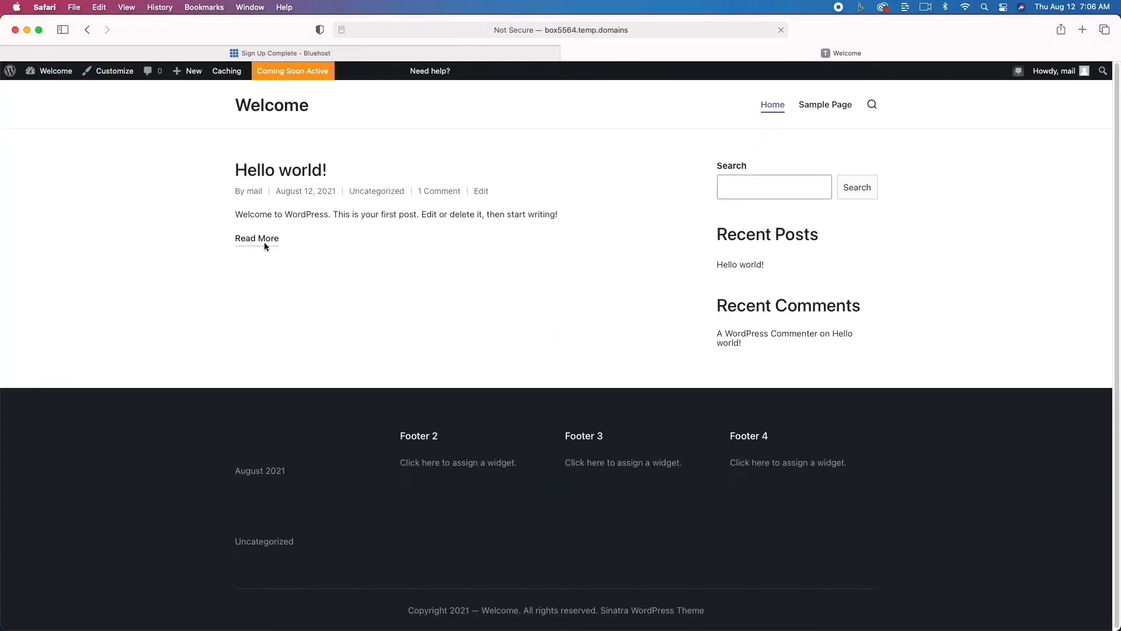
{"action": "left_click", "coordinate": [88, 29]}
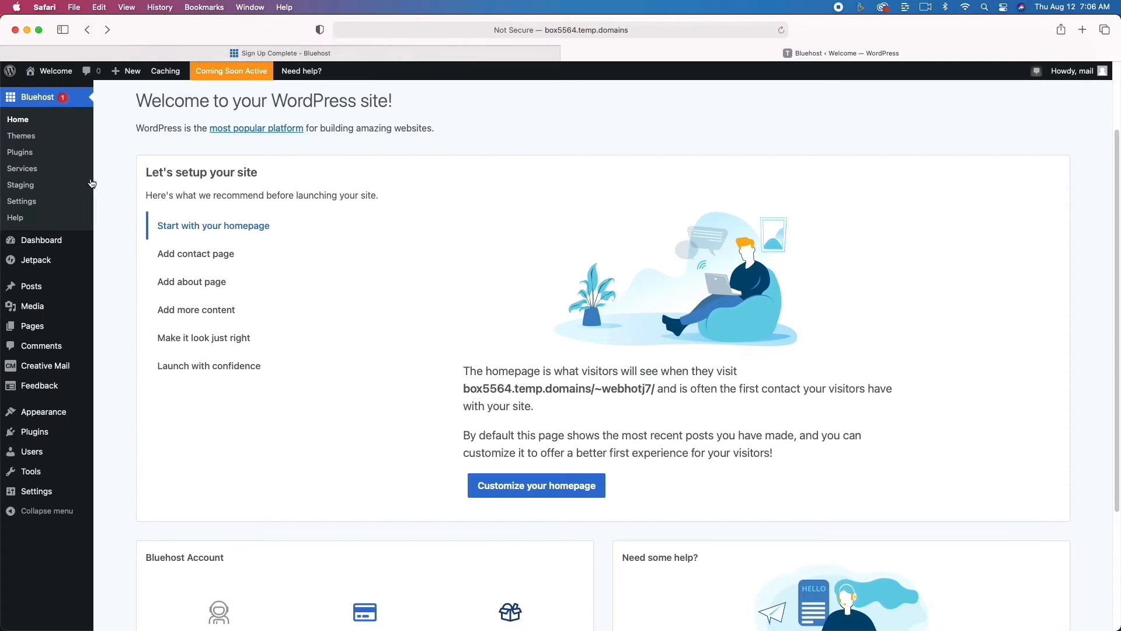
{"action": "left_click", "coordinate": [21, 185]}
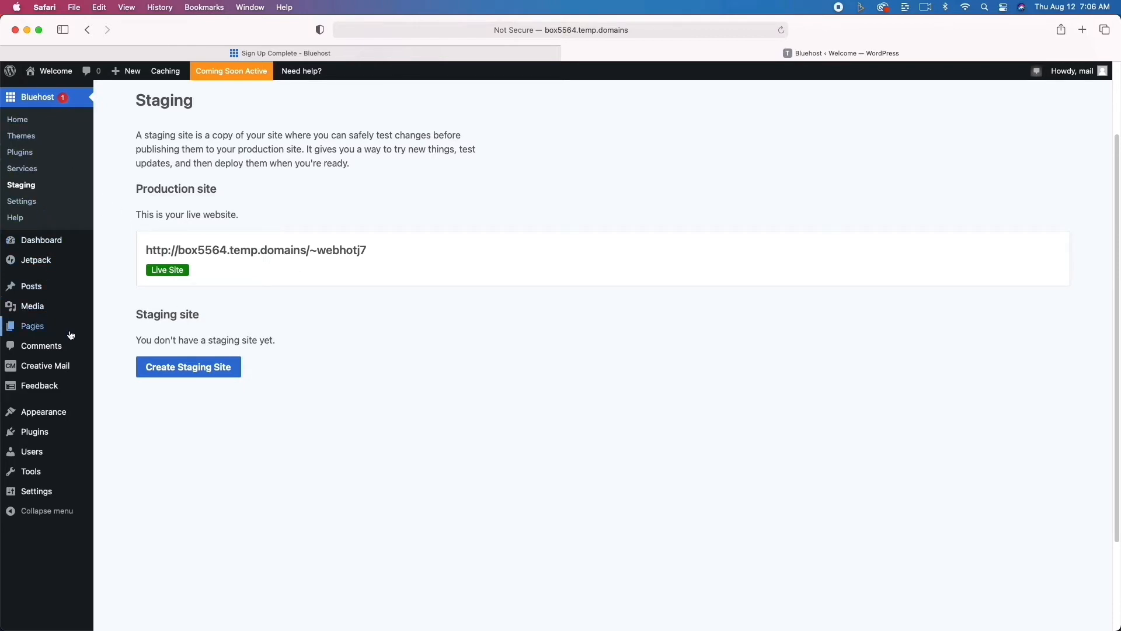
Deactivate the Bluehost and Creative Mail by Constant Contact plugins together with a bulk action
{"action": "left_click", "coordinate": [33, 434]}
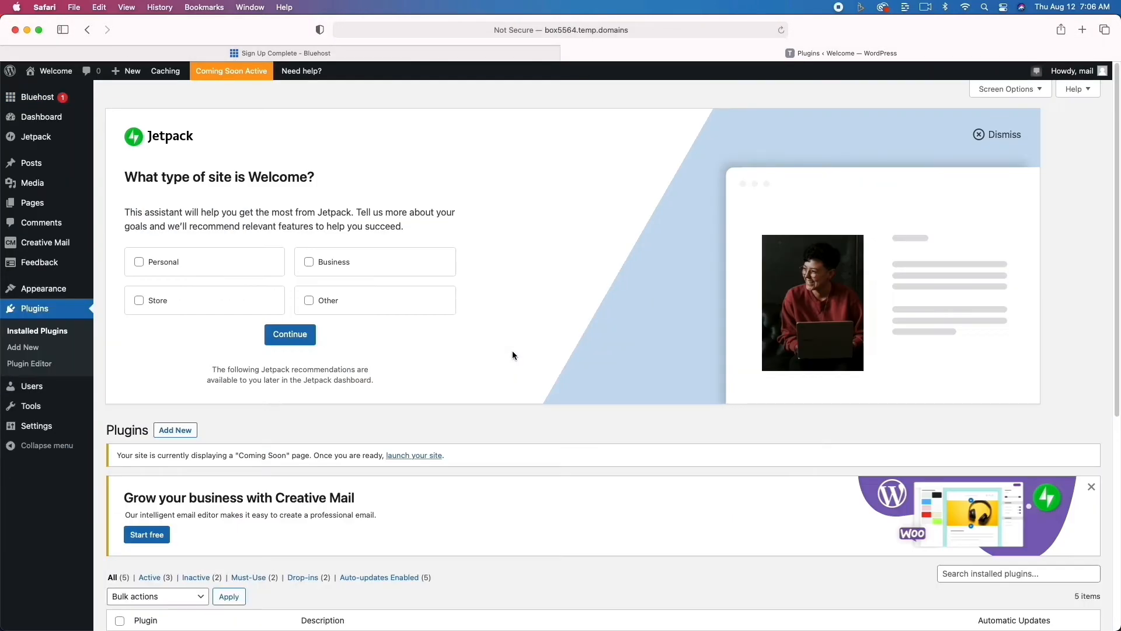
{"action": "scroll", "coordinate": [447, 409], "scroll_direction": "down", "scroll_amount": 6}
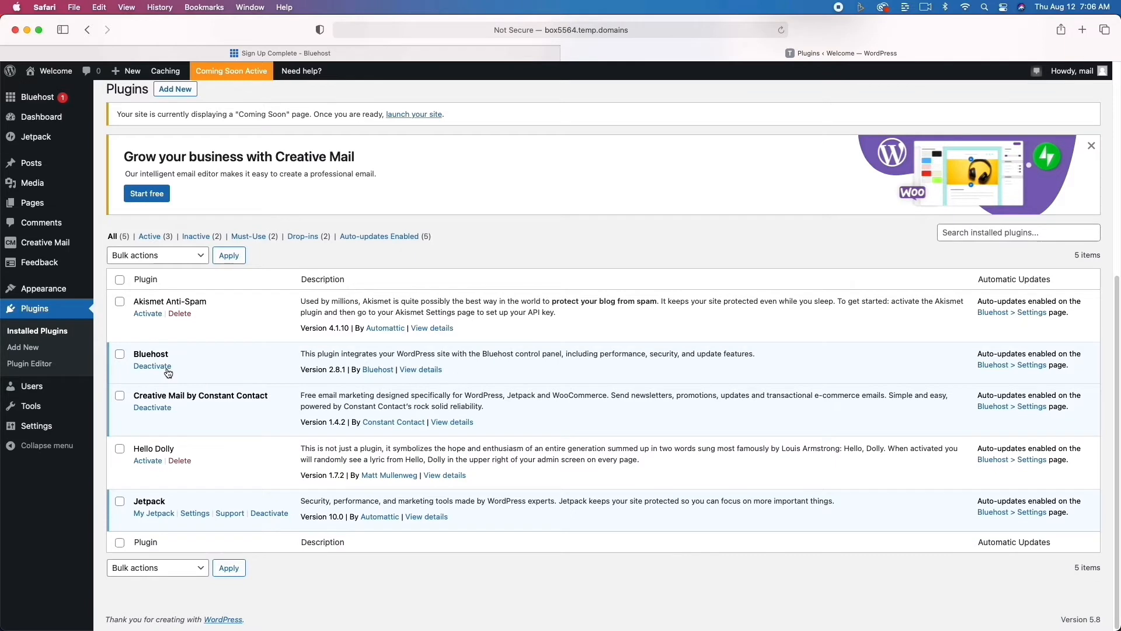
{"action": "left_click", "coordinate": [120, 357]}
{"action": "left_click", "coordinate": [121, 397]}
{"action": "left_click", "coordinate": [179, 255]}
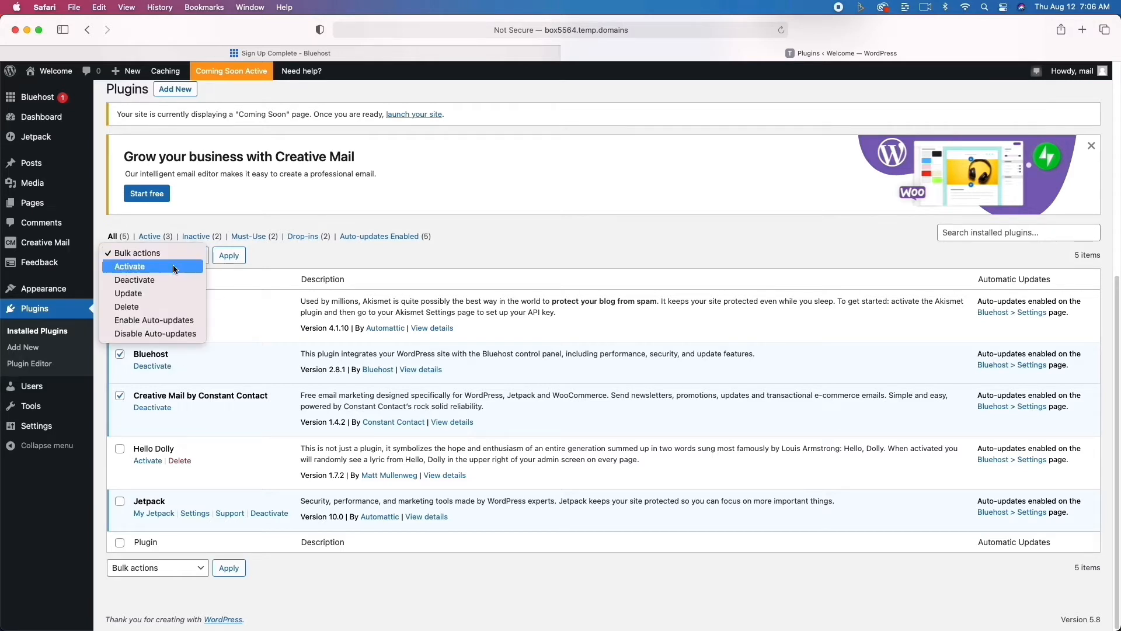
{"action": "left_click", "coordinate": [169, 279]}
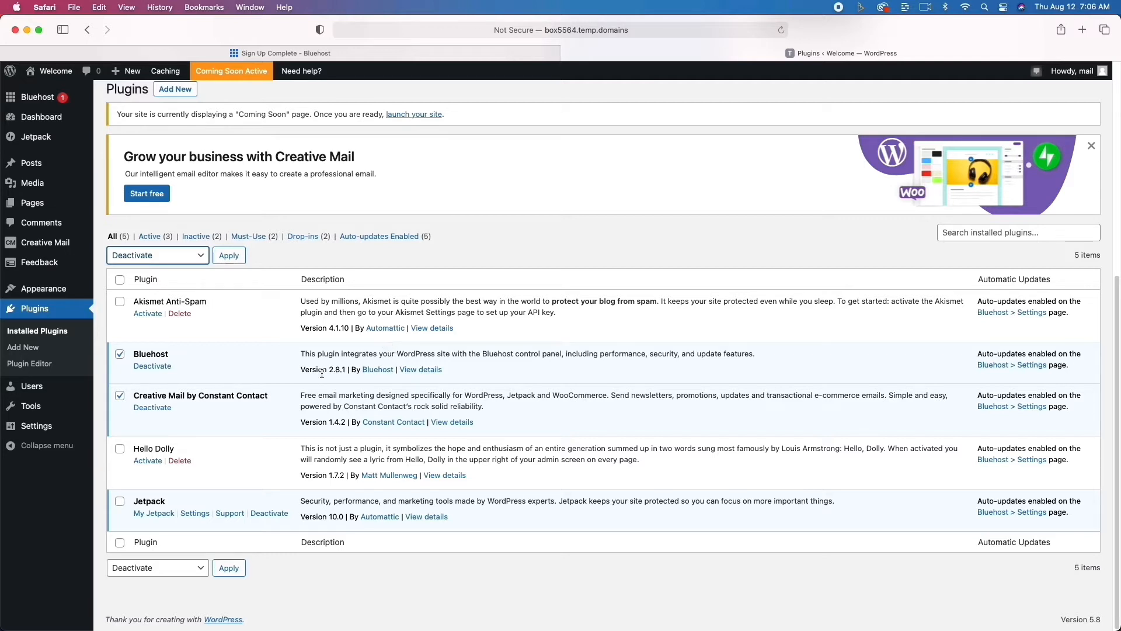
{"action": "left_click", "coordinate": [229, 257]}
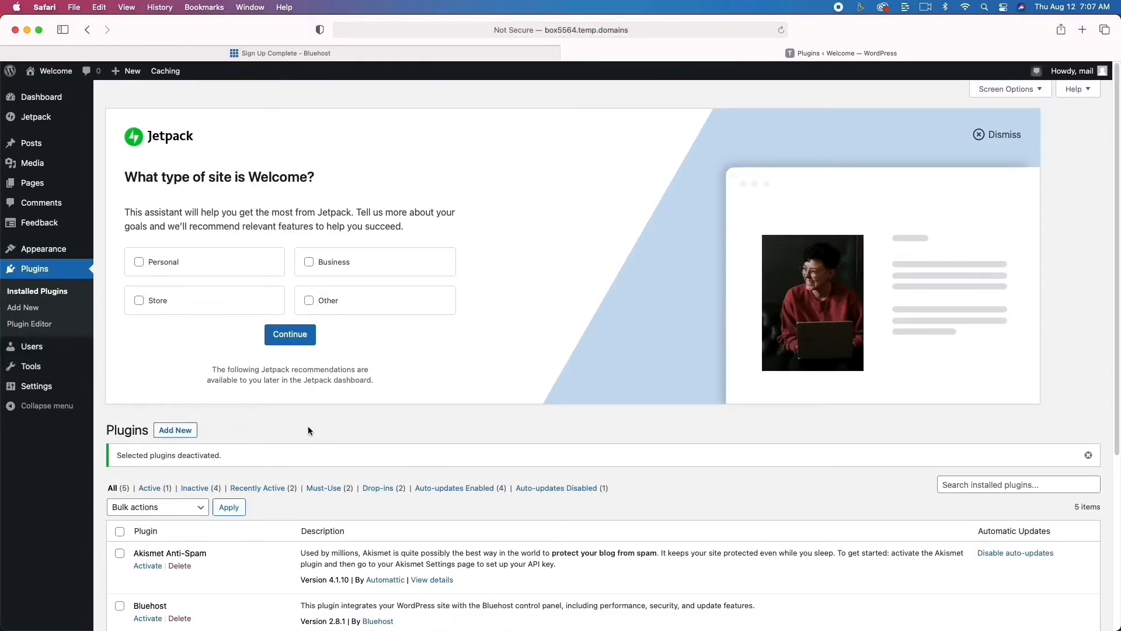
Delete the Akismet Anti-Spam, Bluehost, Creative Mail by Constant Contact and Hello Dolly plugins
{"action": "scroll", "coordinate": [307, 430], "scroll_direction": "down", "scroll_amount": 9}
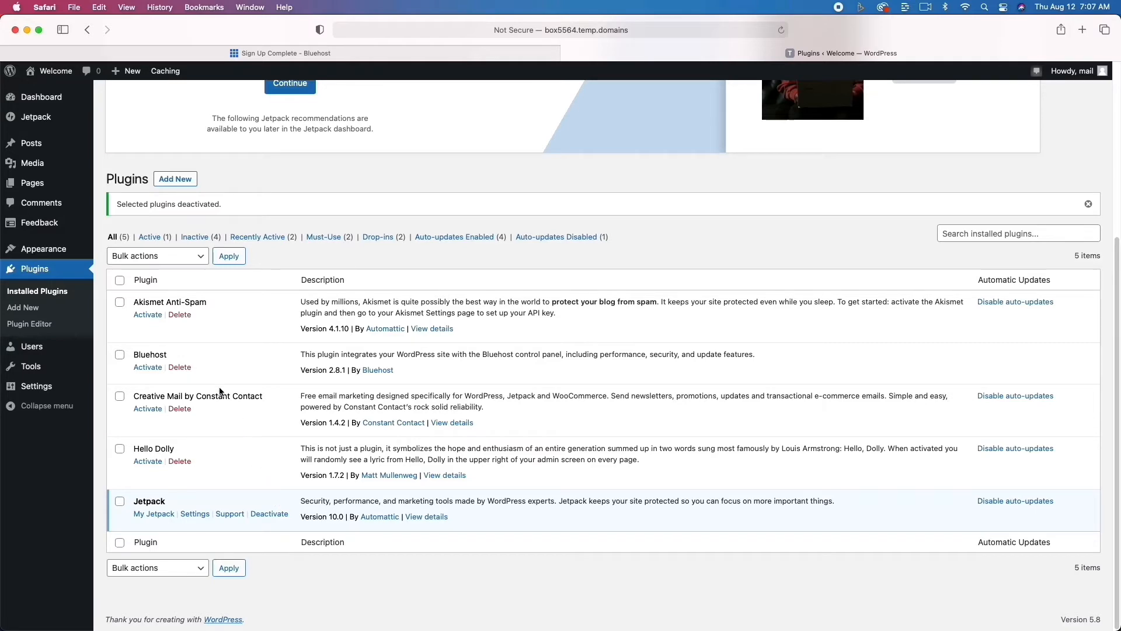
{"action": "left_click", "coordinate": [180, 314]}
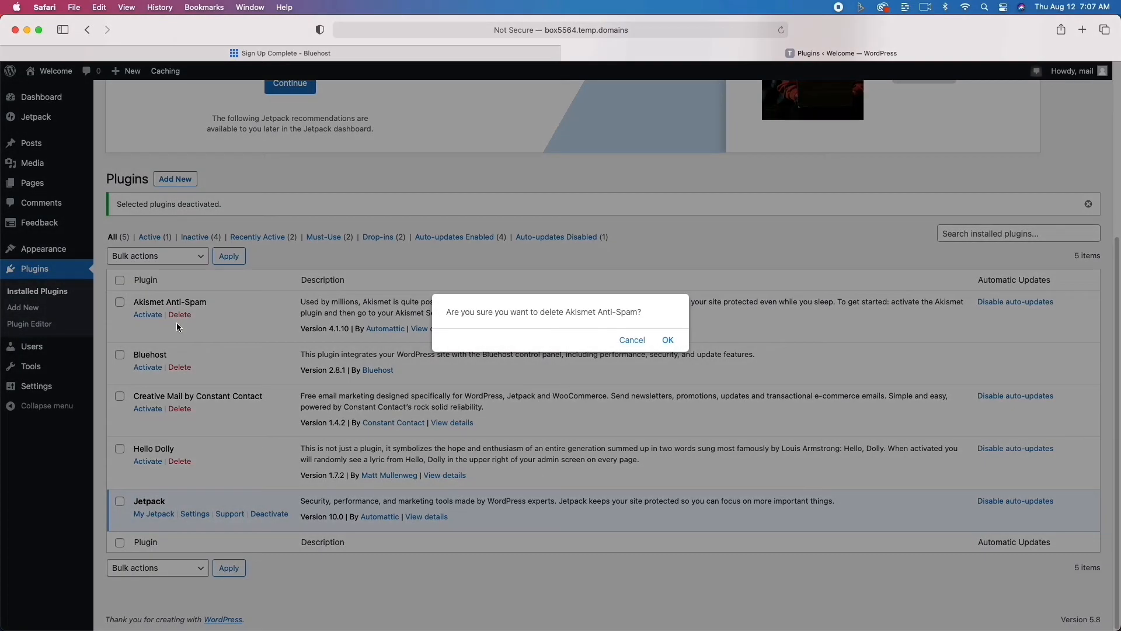
{"action": "left_click", "coordinate": [667, 340]}
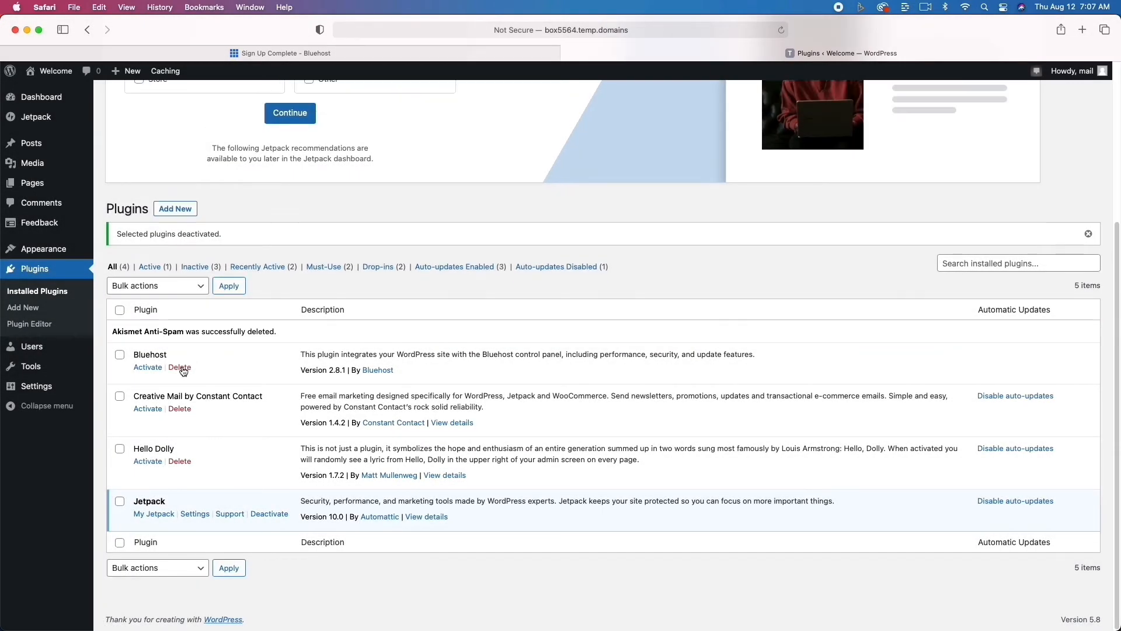
{"action": "left_click", "coordinate": [181, 368]}
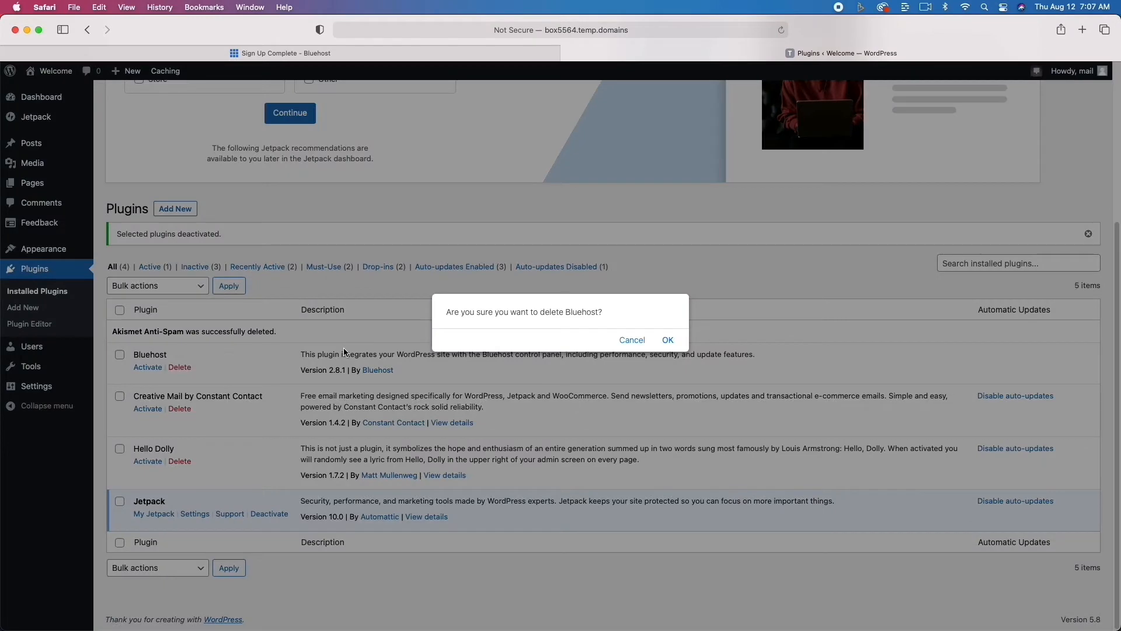
{"action": "left_click", "coordinate": [666, 340]}
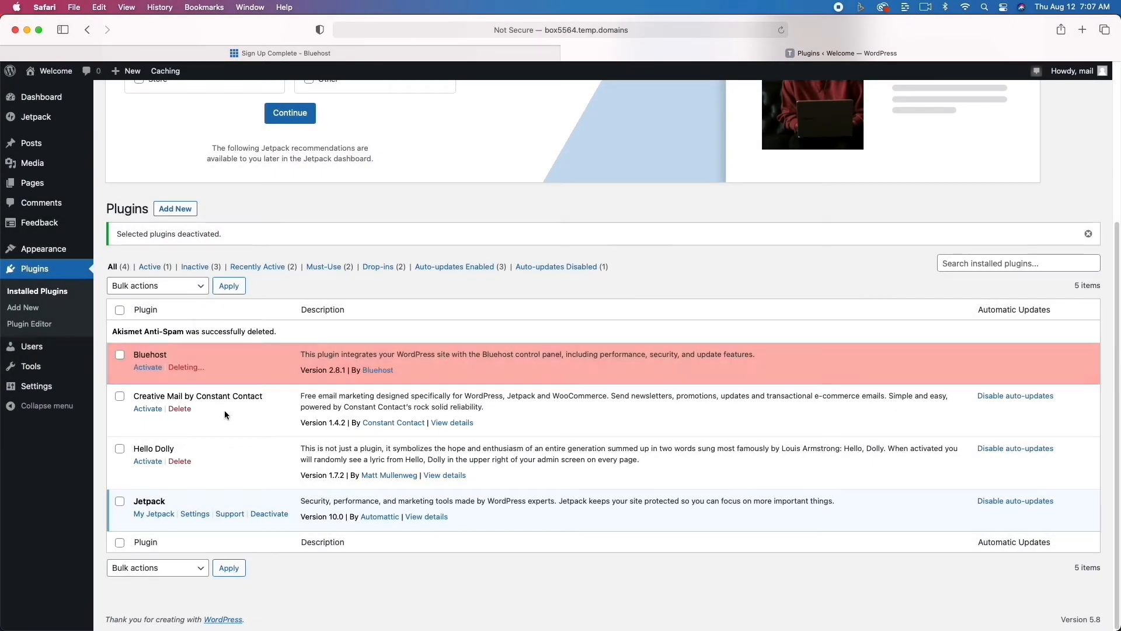
{"action": "left_click", "coordinate": [181, 409]}
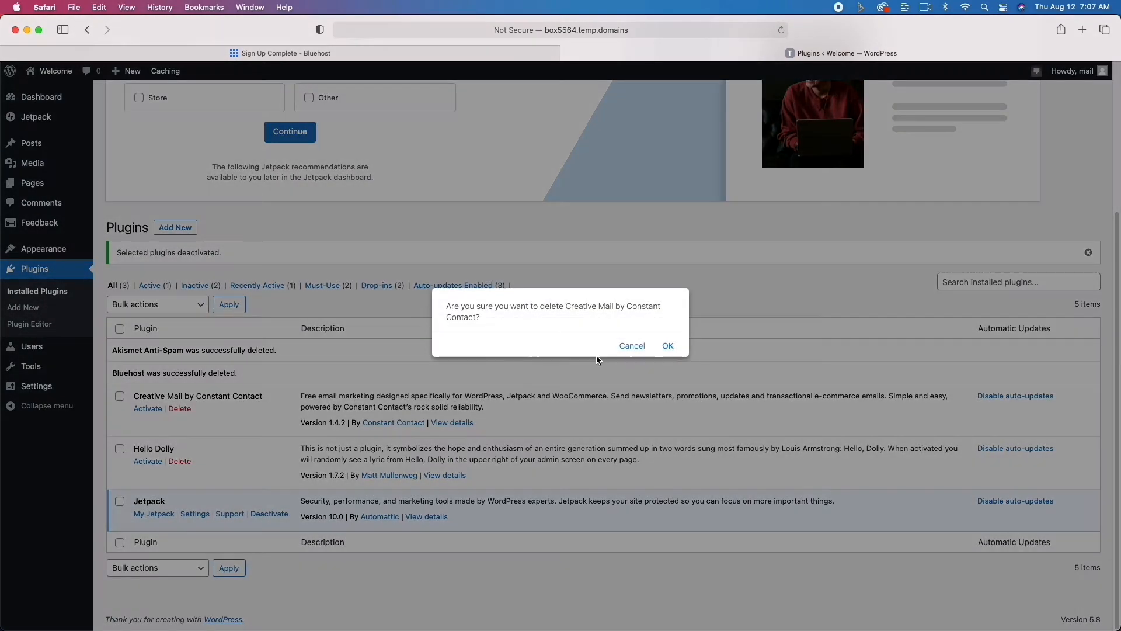
{"action": "left_click", "coordinate": [677, 346]}
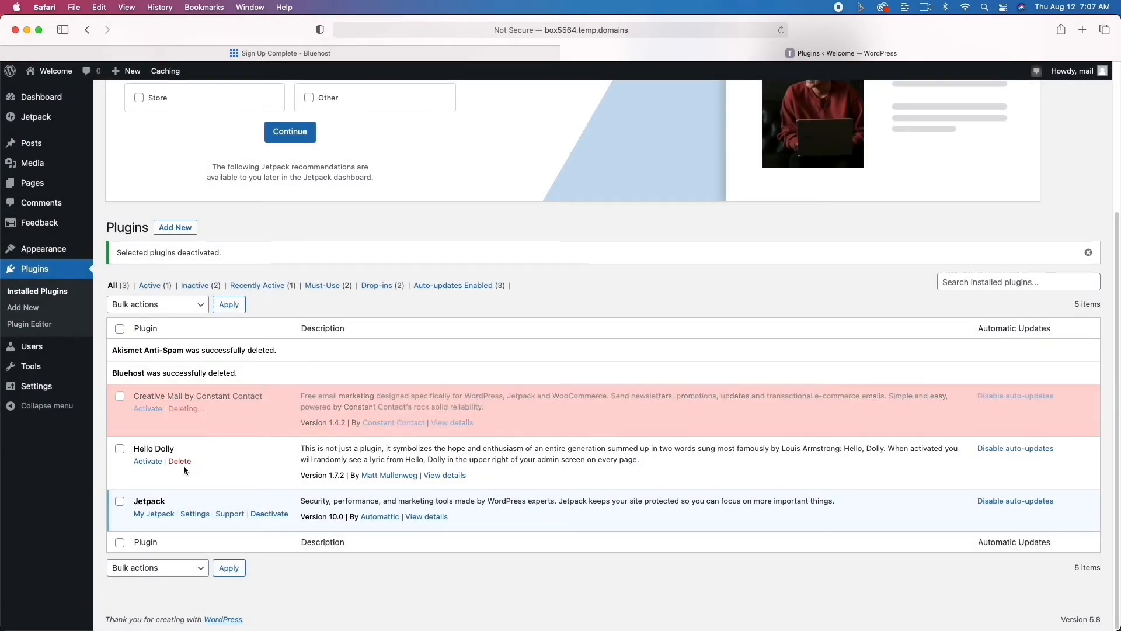
{"action": "left_click", "coordinate": [182, 462]}
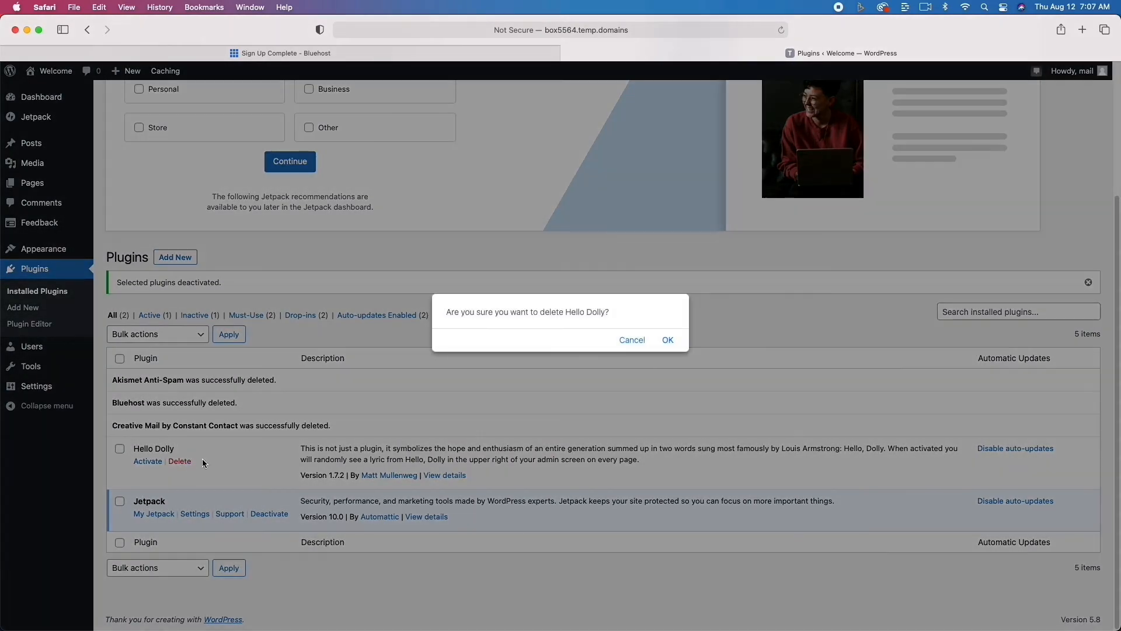
{"action": "left_click", "coordinate": [669, 341]}
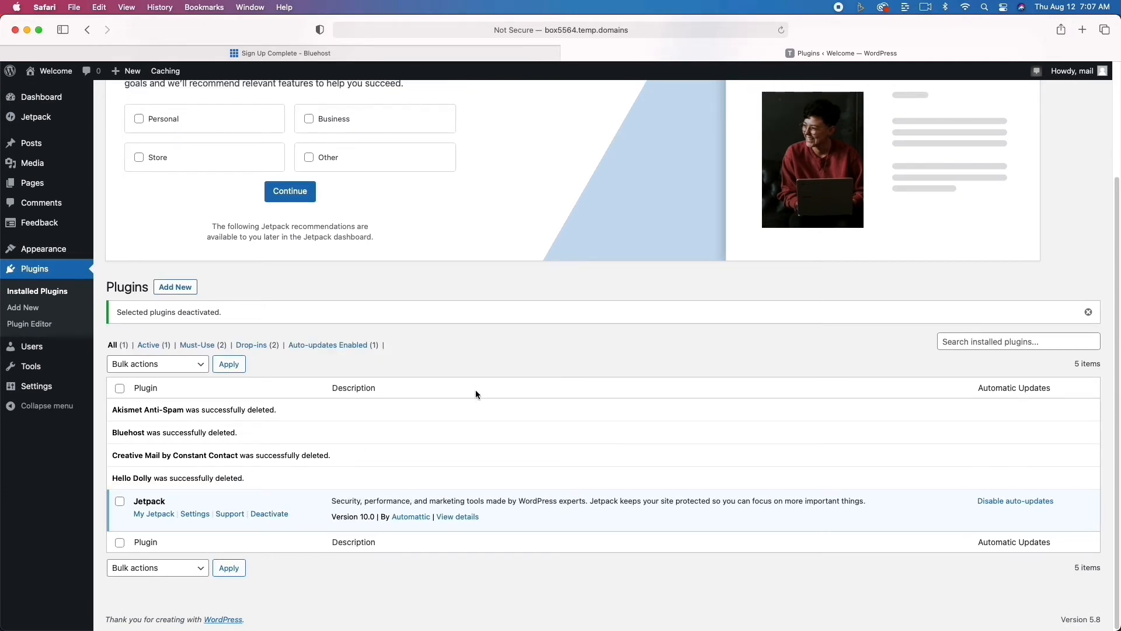
Review the General settings, from the site title and addresses through the timezone choices to the date and time formats
{"action": "mouse_move", "coordinate": [46, 389]}
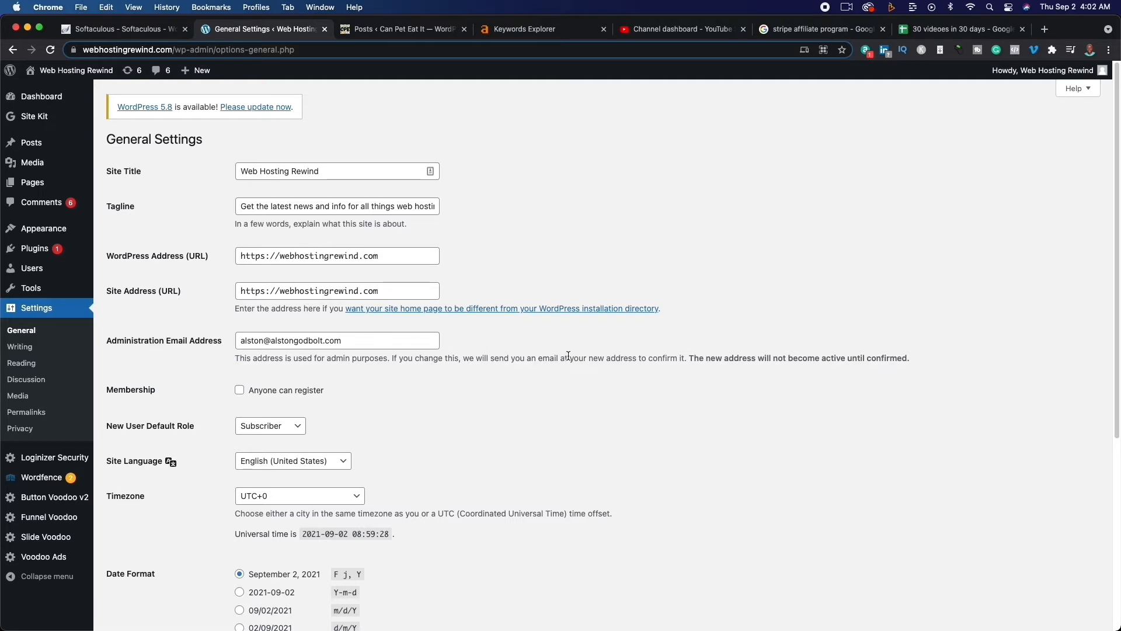
{"action": "scroll", "coordinate": [576, 374], "scroll_direction": "down", "scroll_amount": 3}
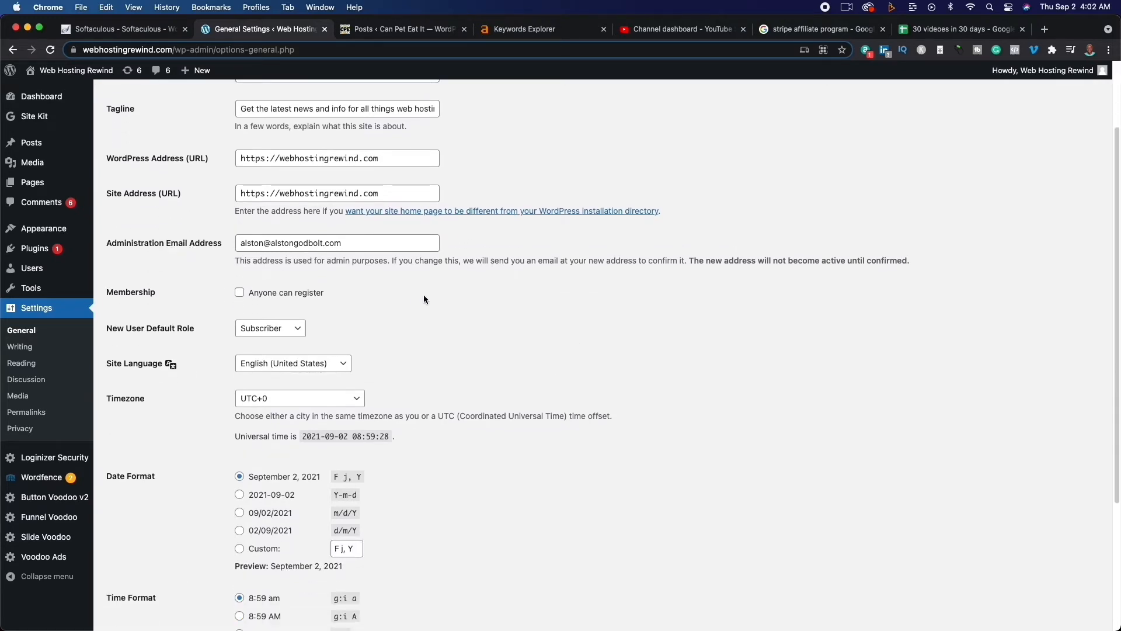
{"action": "scroll", "coordinate": [504, 313], "scroll_direction": "down", "scroll_amount": 2}
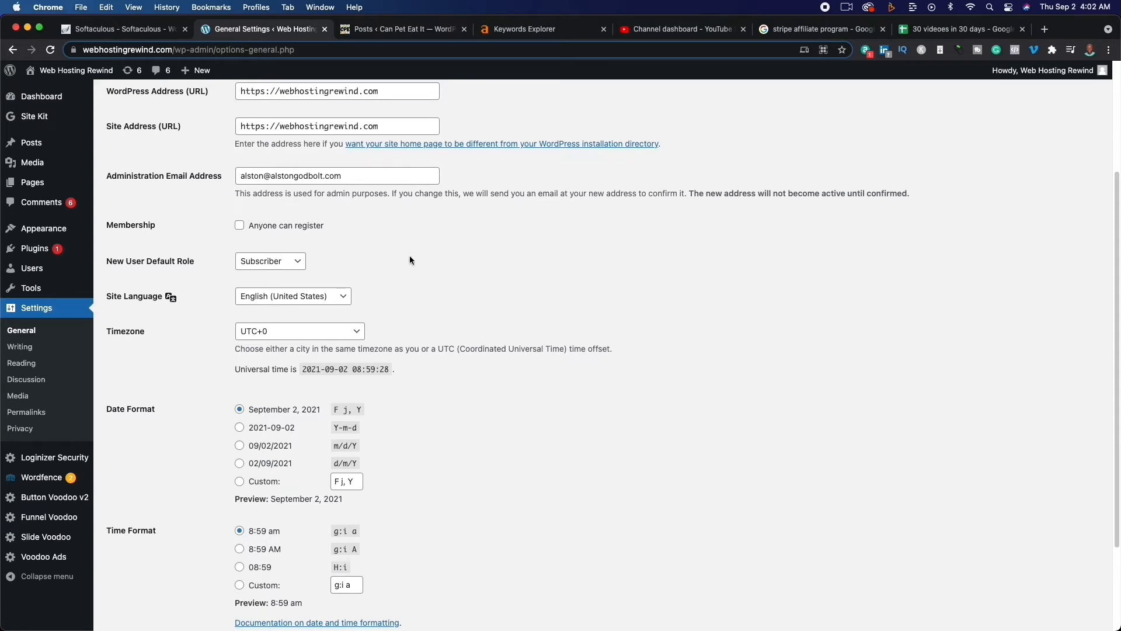
{"action": "scroll", "coordinate": [441, 295], "scroll_direction": "down", "scroll_amount": 2}
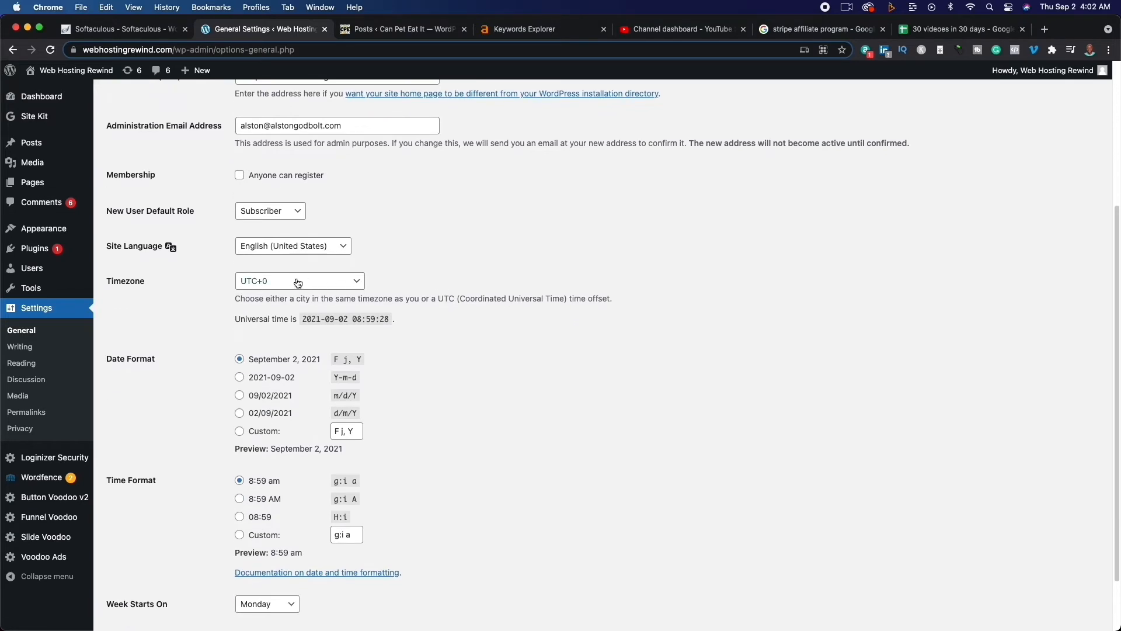
{"action": "left_click", "coordinate": [297, 282]}
{"action": "scroll", "coordinate": [331, 363], "scroll_direction": "up", "scroll_amount": 20}
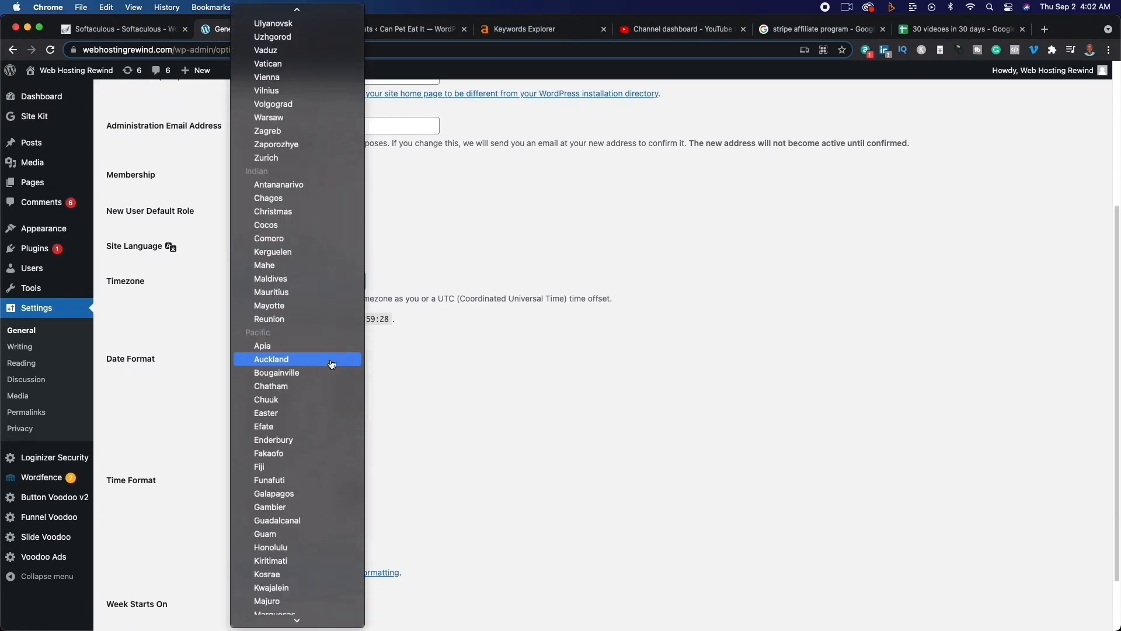
{"action": "left_click", "coordinate": [533, 402]}
{"action": "scroll", "coordinate": [531, 403], "scroll_direction": "down", "scroll_amount": 2}
{"action": "scroll", "coordinate": [531, 403], "scroll_direction": "down", "scroll_amount": 1}
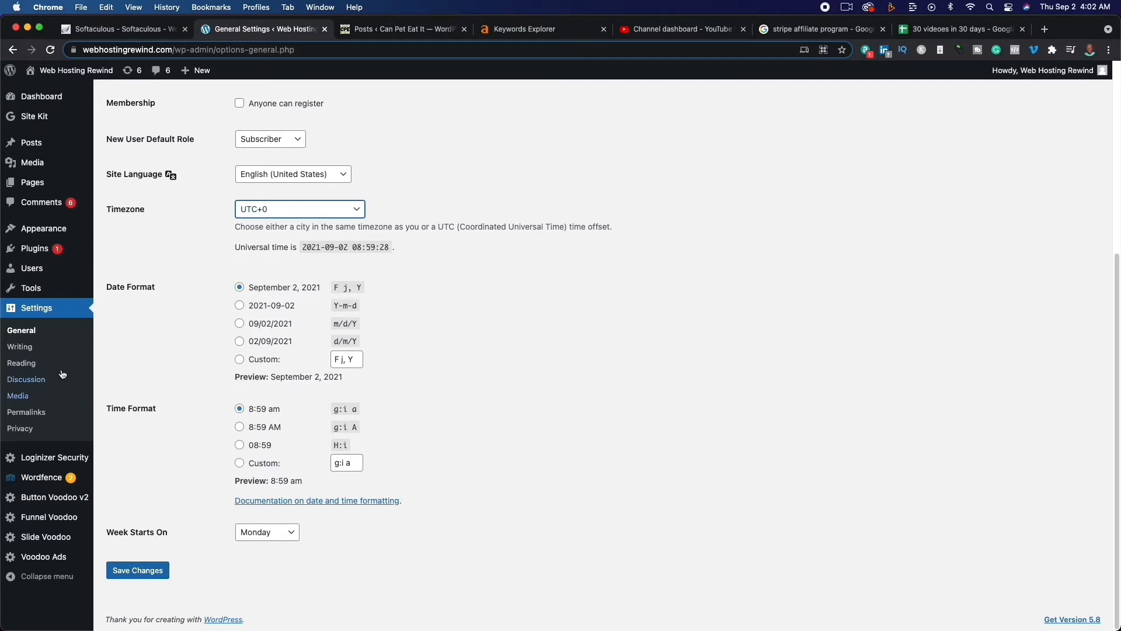
Review the Writing settings and the Reading settings, checking the search engine visibility option
{"action": "left_click", "coordinate": [35, 353]}
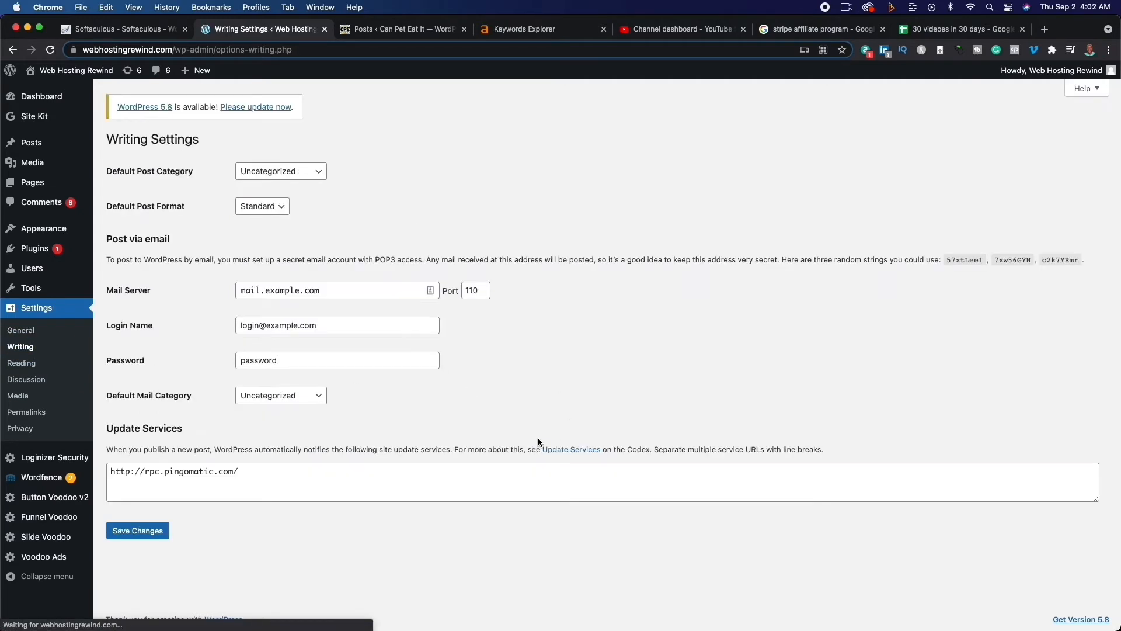
{"action": "left_click", "coordinate": [22, 363]}
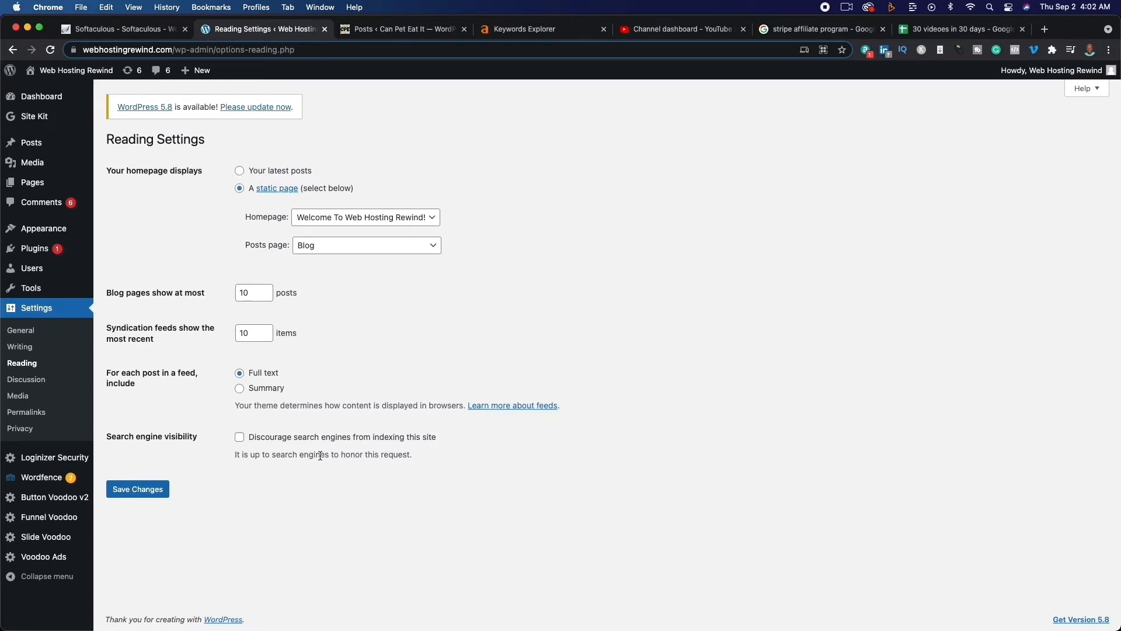
{"action": "left_click_drag", "start_coordinate": [107, 436], "coordinate": [192, 435]}
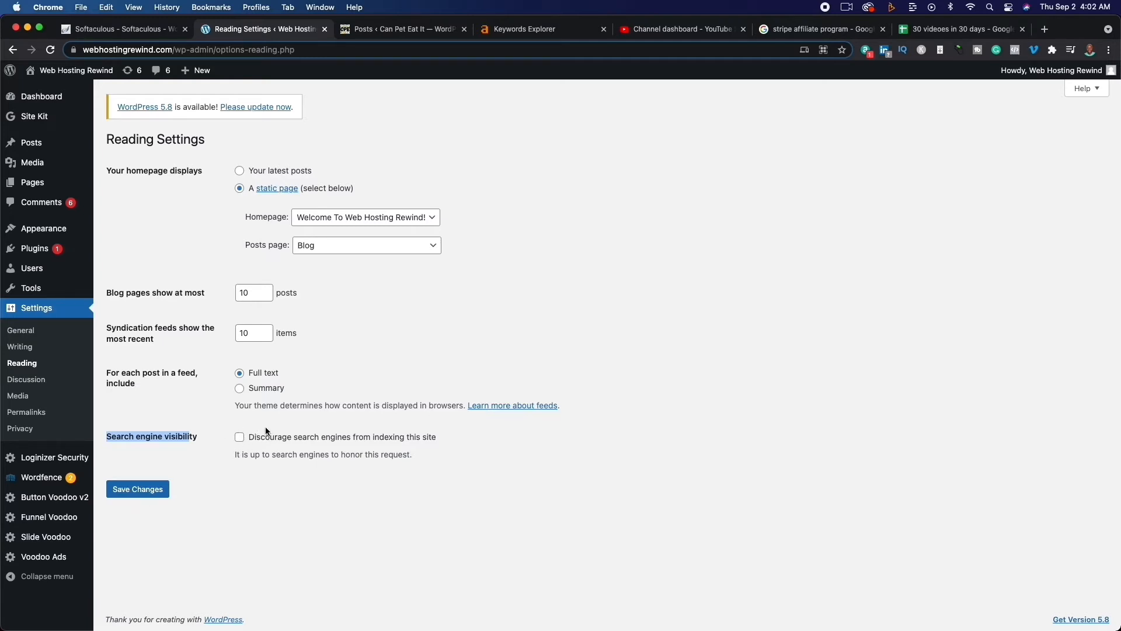
Look through the Discussion settings for comments and the Media settings for image sizes
{"action": "left_click", "coordinate": [27, 383]}
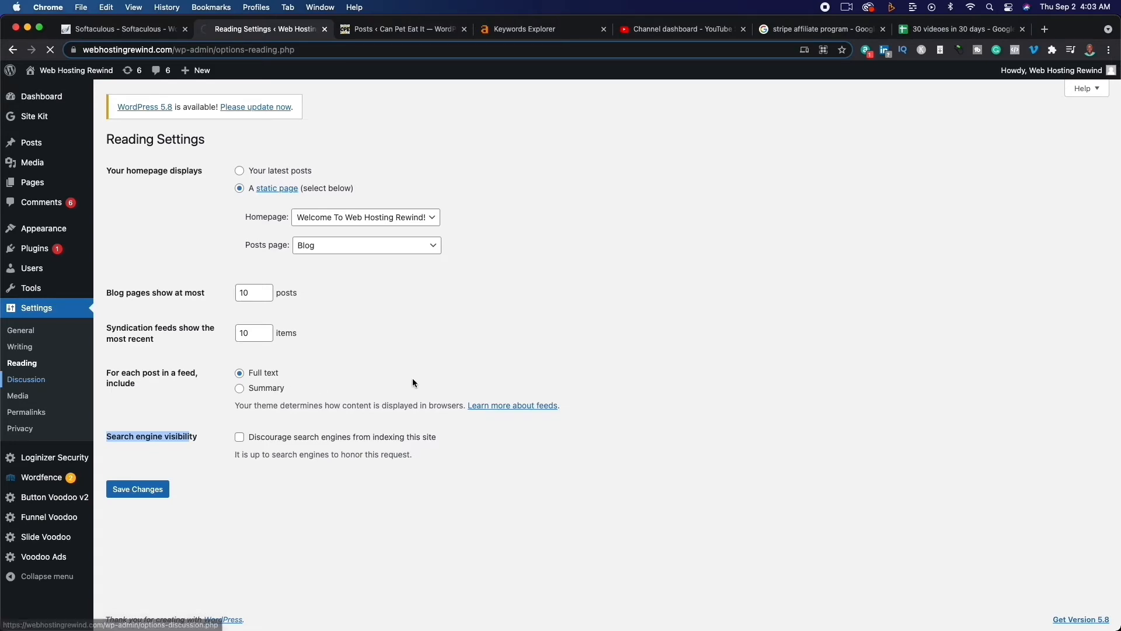
{"action": "scroll", "coordinate": [433, 464], "scroll_direction": "down", "scroll_amount": 7}
{"action": "scroll", "coordinate": [433, 467], "scroll_direction": "up", "scroll_amount": 7}
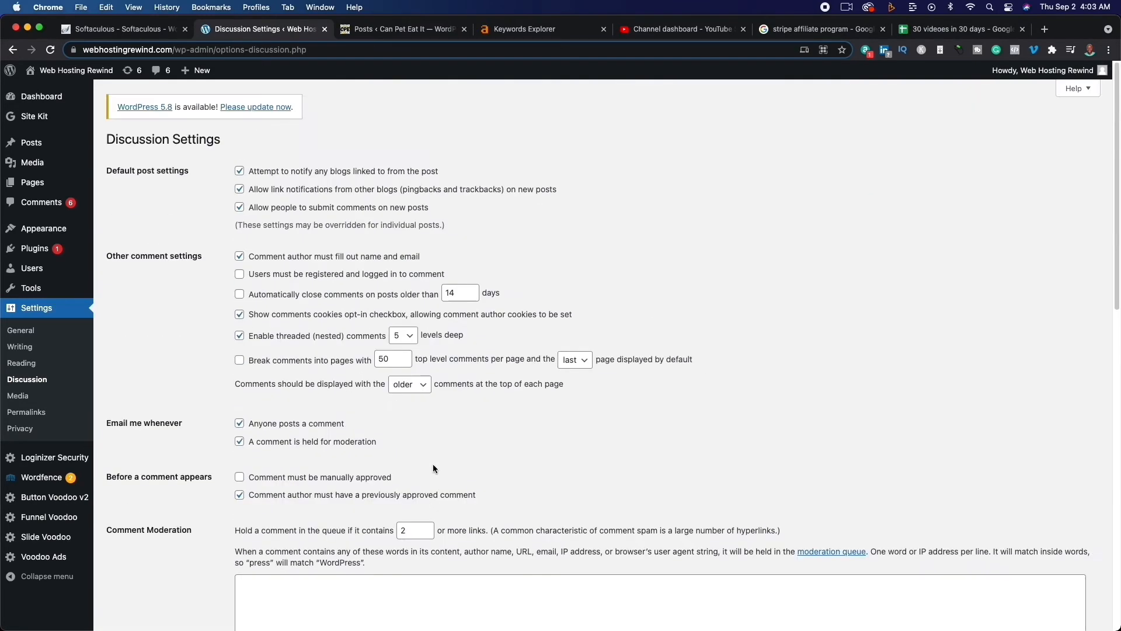
{"action": "left_click", "coordinate": [17, 395]}
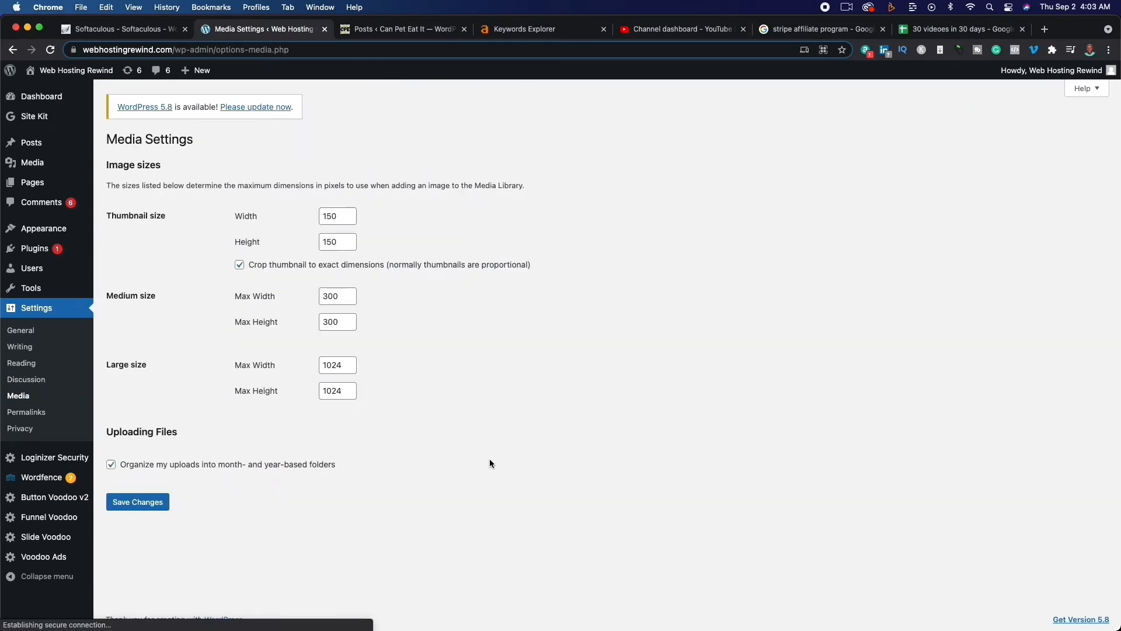
Examine the Permalink settings, focusing on the Post name URL structure and its sample address
{"action": "left_click", "coordinate": [27, 411]}
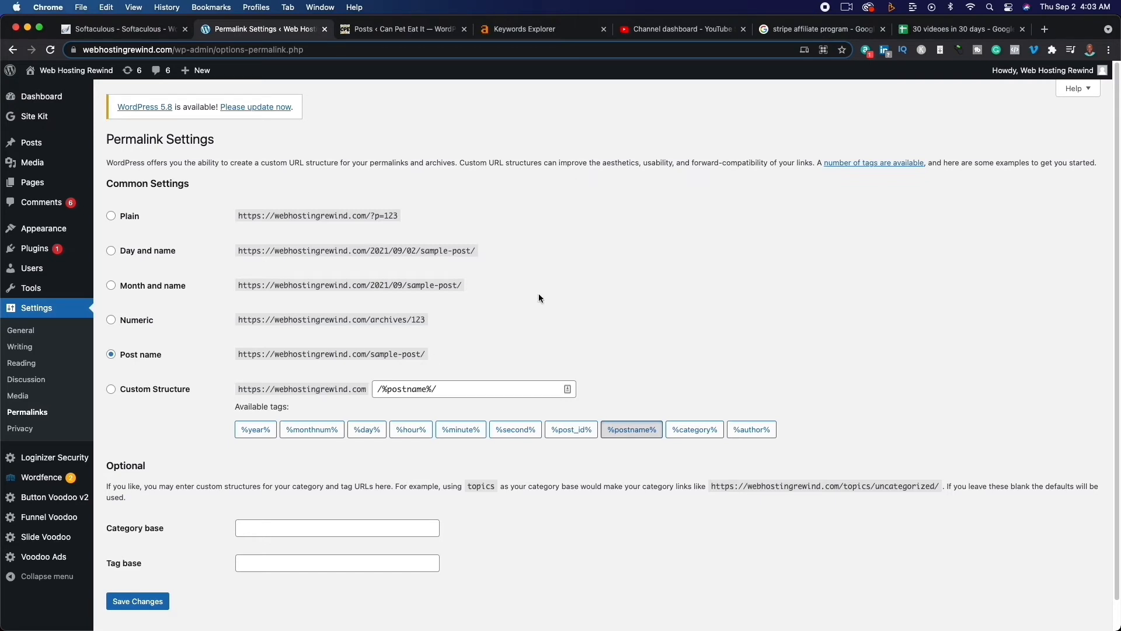
{"action": "left_click_drag", "start_coordinate": [370, 355], "coordinate": [429, 357]}
{"action": "left_click", "coordinate": [629, 309]}
{"action": "scroll", "coordinate": [502, 412], "scroll_direction": "down", "scroll_amount": 2}
{"action": "scroll", "coordinate": [638, 374], "scroll_direction": "up", "scroll_amount": 2}
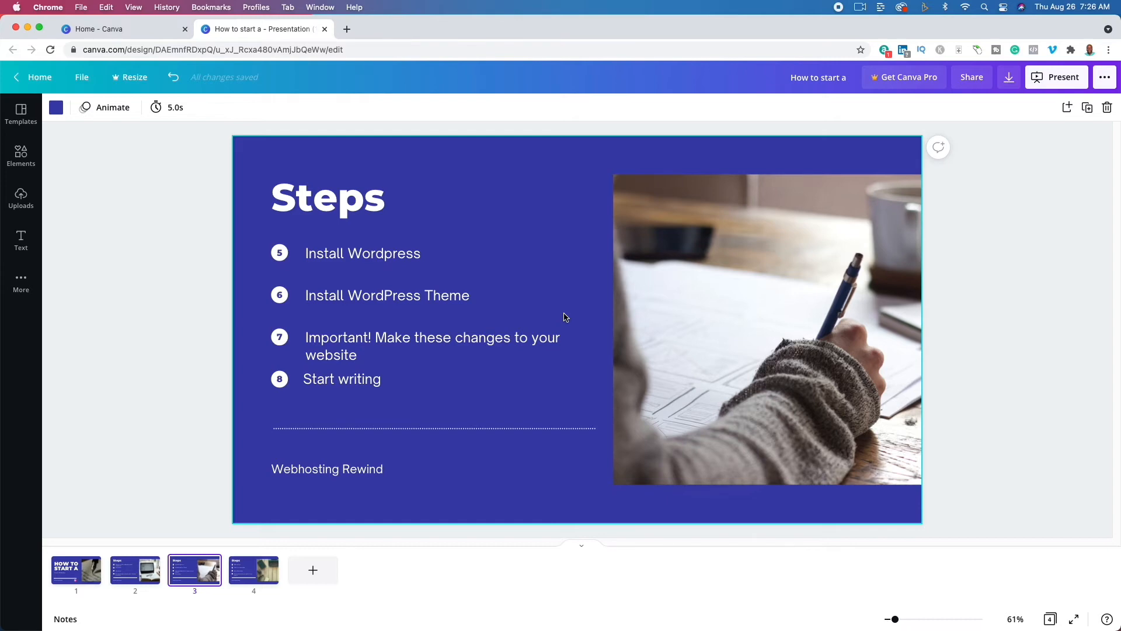
Open themeforest.net in a new browser tab
{"action": "left_click", "coordinate": [347, 29]}
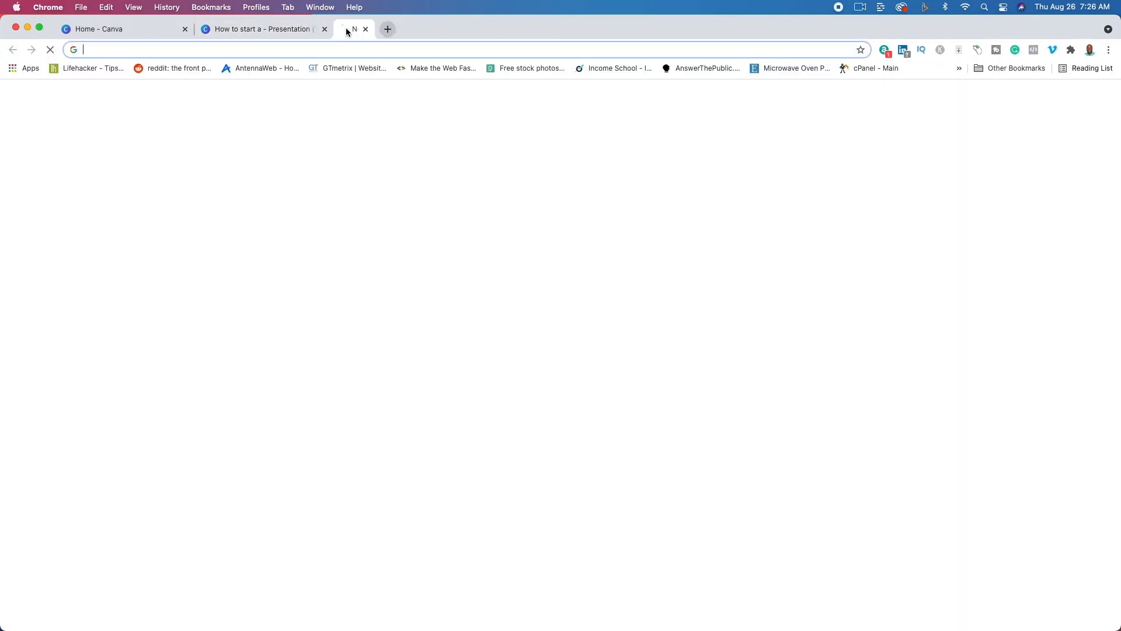
{"action": "type", "text": "te"}
{"action": "key", "text": "BackSpace"}
{"action": "key", "text": "BackSpace"}
{"action": "key", "text": "BackSpace"}
{"action": "type", "text": "them"}
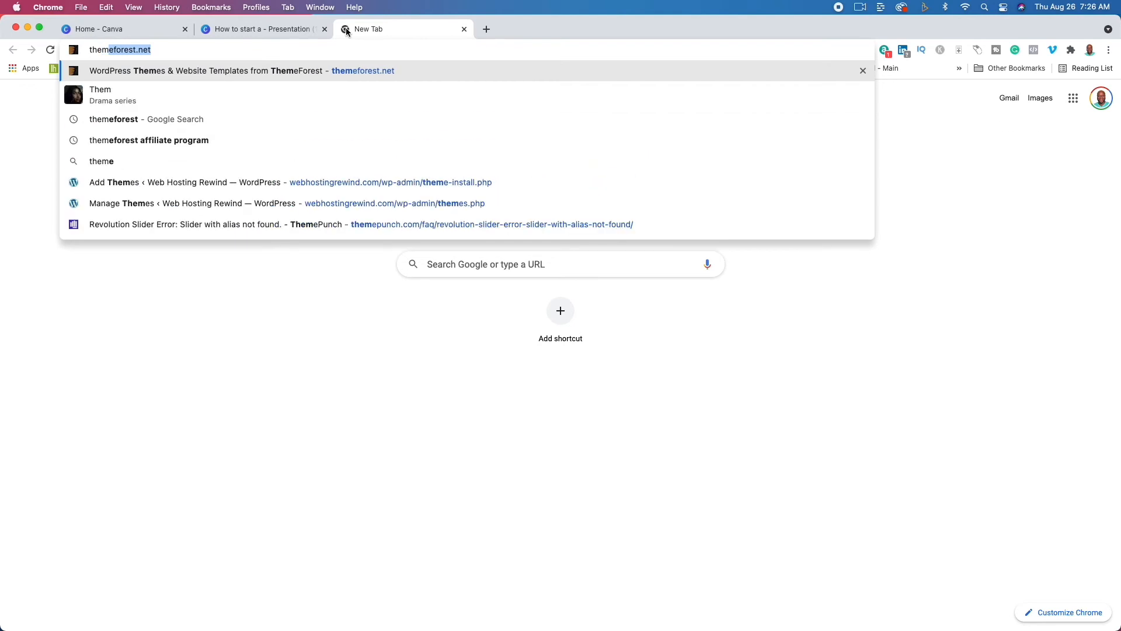
{"action": "key", "text": "Return"}
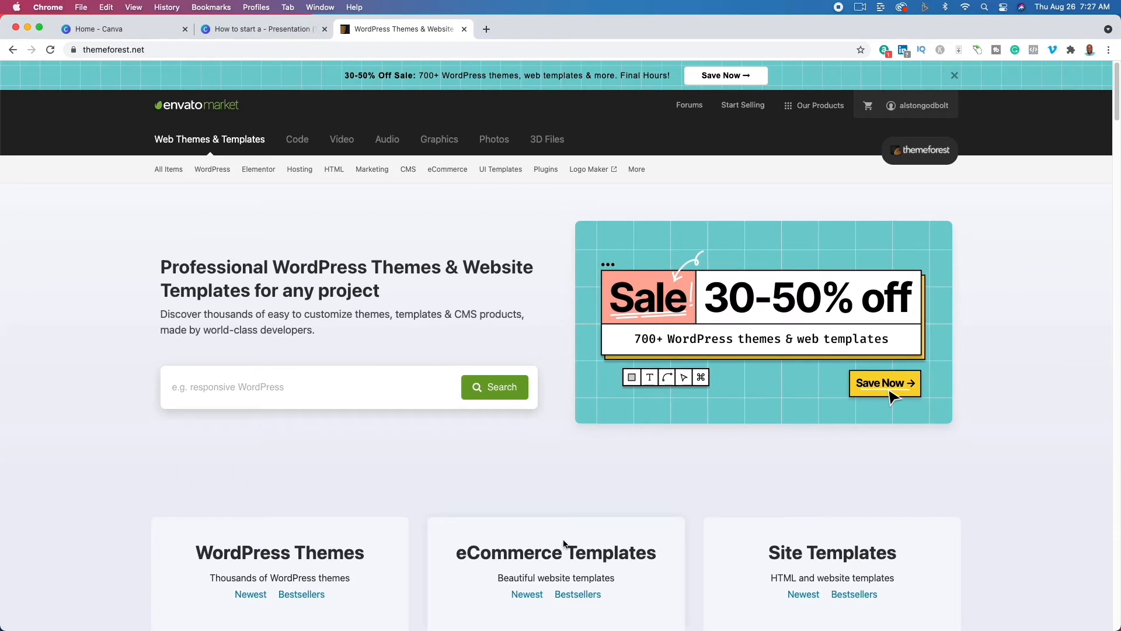
Search ThemeForest for "writing" WordPress themes and browse the results
{"action": "left_click", "coordinate": [266, 397]}
{"action": "type", "text": "witing"}
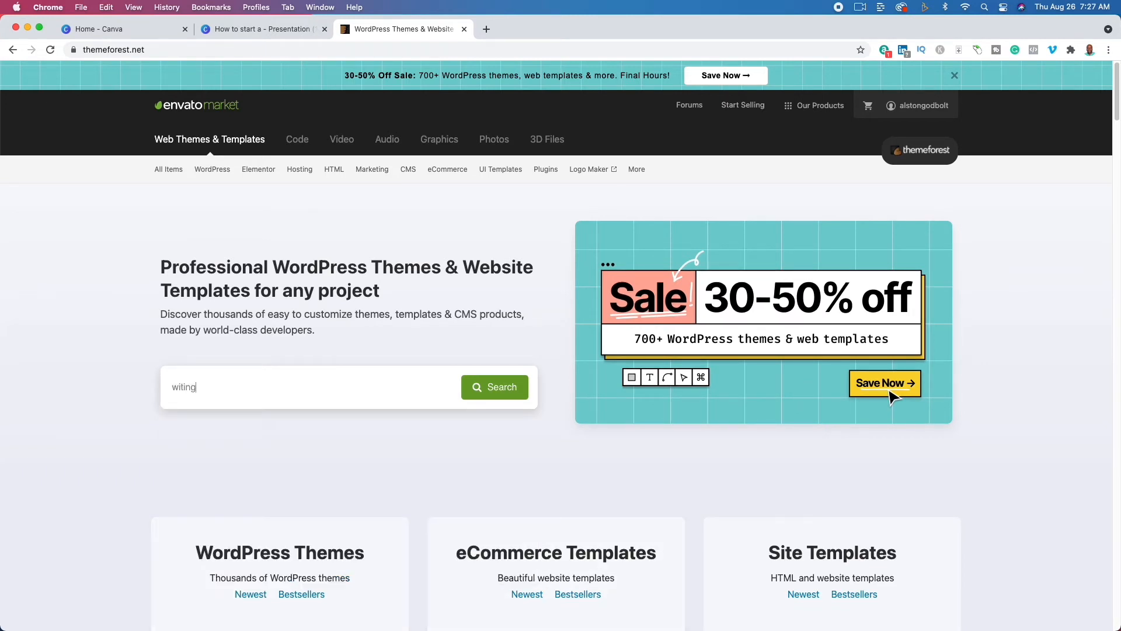
{"action": "left_click", "coordinate": [275, 420]}
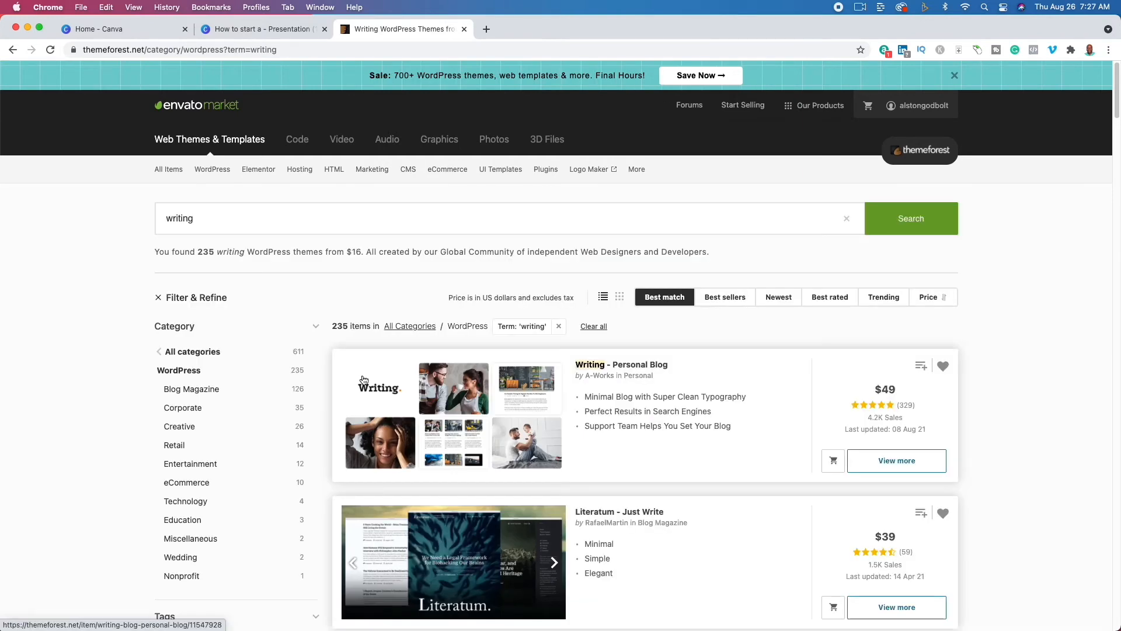
{"action": "scroll", "coordinate": [131, 397], "scroll_direction": "down", "scroll_amount": 5}
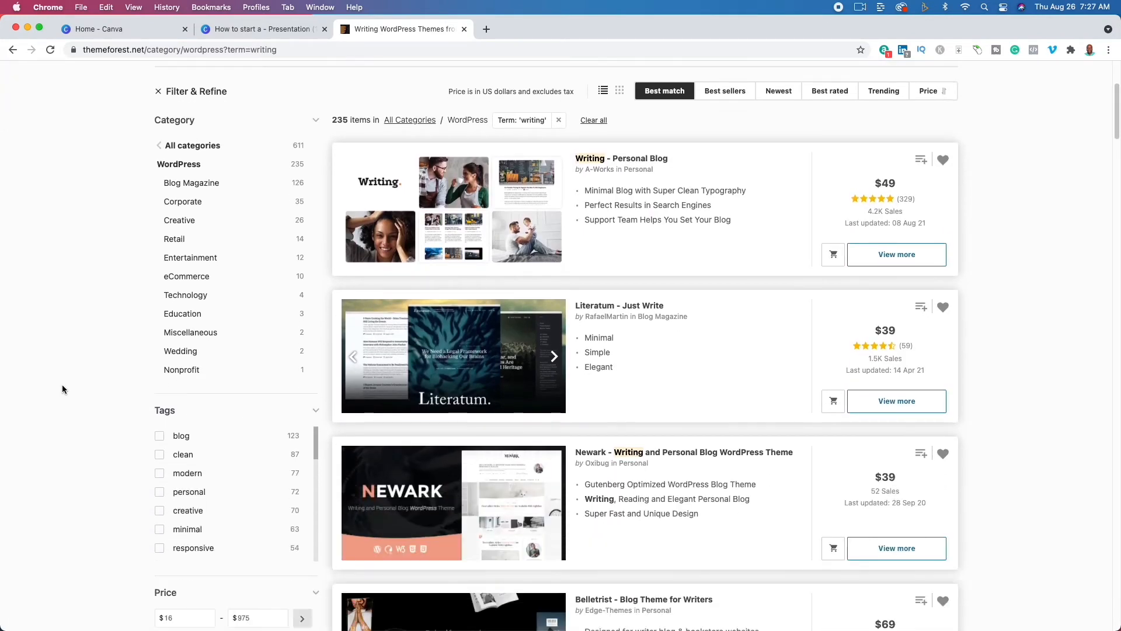
{"action": "scroll", "coordinate": [82, 390], "scroll_direction": "down", "scroll_amount": 3}
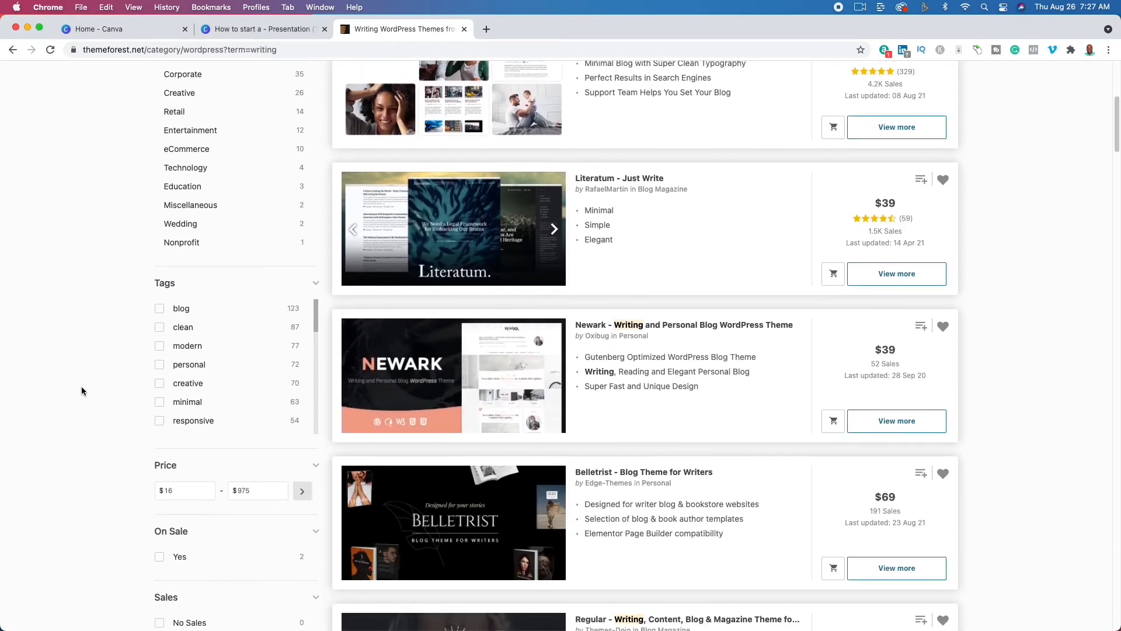
Look over the writing themes listed on ThemeForest, comparing their features, prices, ratings and sales
{"action": "scroll", "coordinate": [81, 390], "scroll_direction": "down", "scroll_amount": 4}
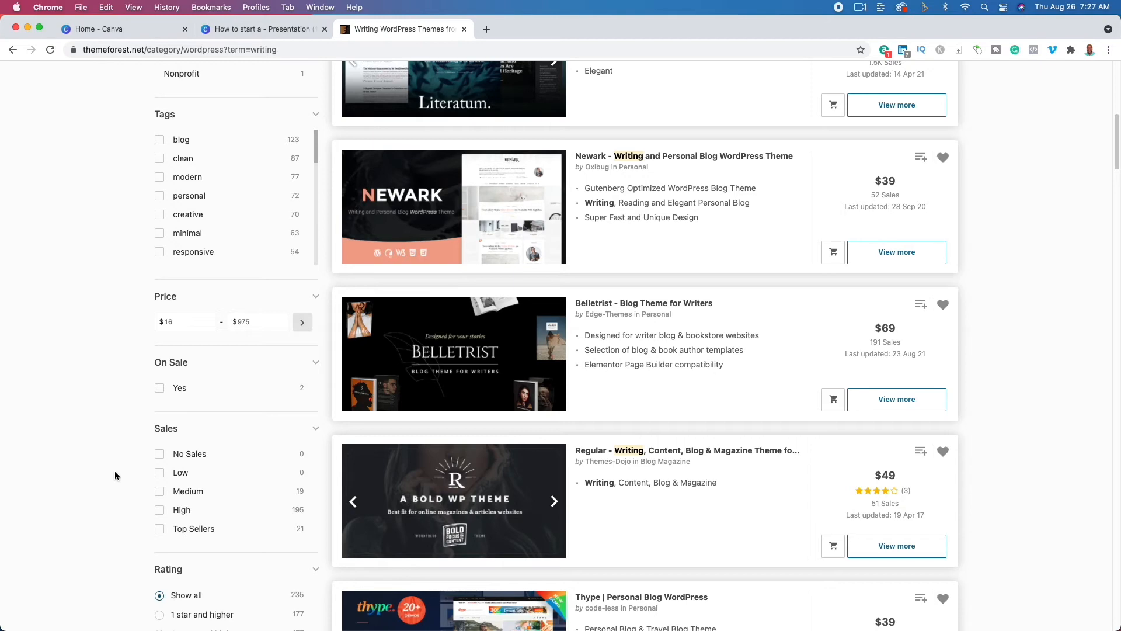
{"action": "scroll", "coordinate": [115, 473], "scroll_direction": "up", "scroll_amount": 4}
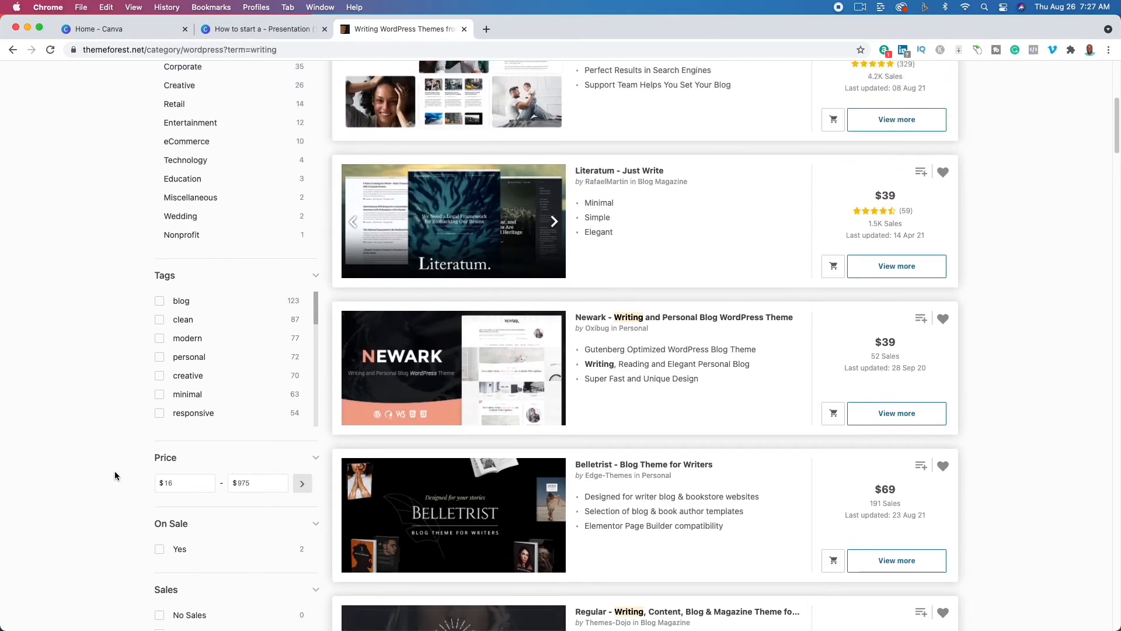
{"action": "scroll", "coordinate": [1025, 426], "scroll_direction": "up", "scroll_amount": 8}
{"action": "scroll", "coordinate": [1025, 426], "scroll_direction": "down", "scroll_amount": 7}
{"action": "scroll", "coordinate": [999, 423], "scroll_direction": "down", "scroll_amount": 15}
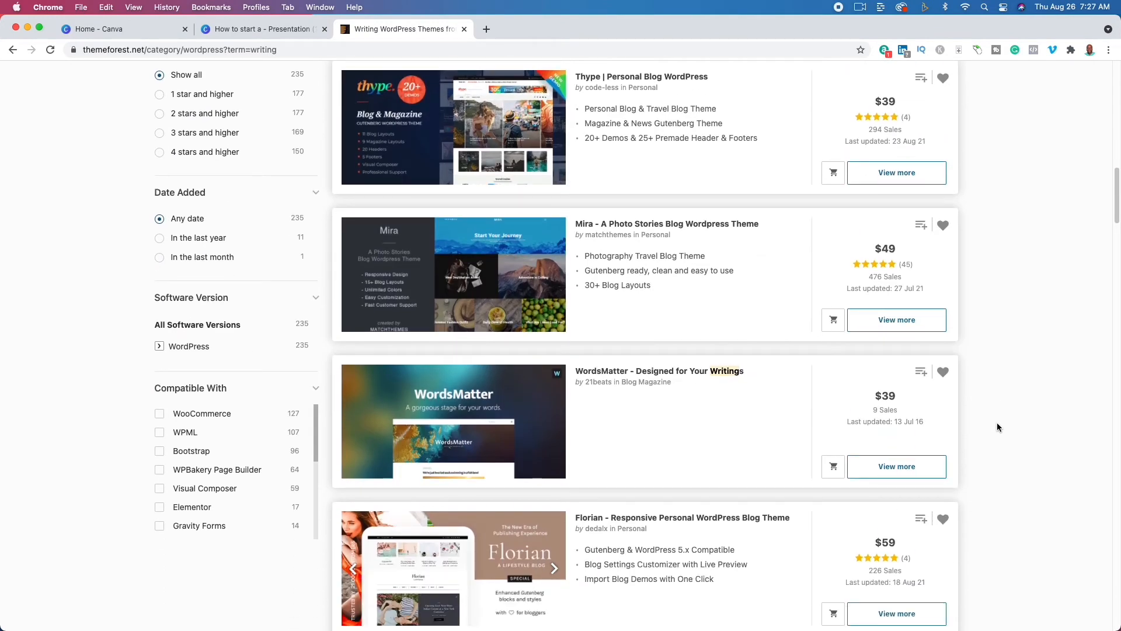
{"action": "scroll", "coordinate": [1012, 317], "scroll_direction": "up", "scroll_amount": 15}
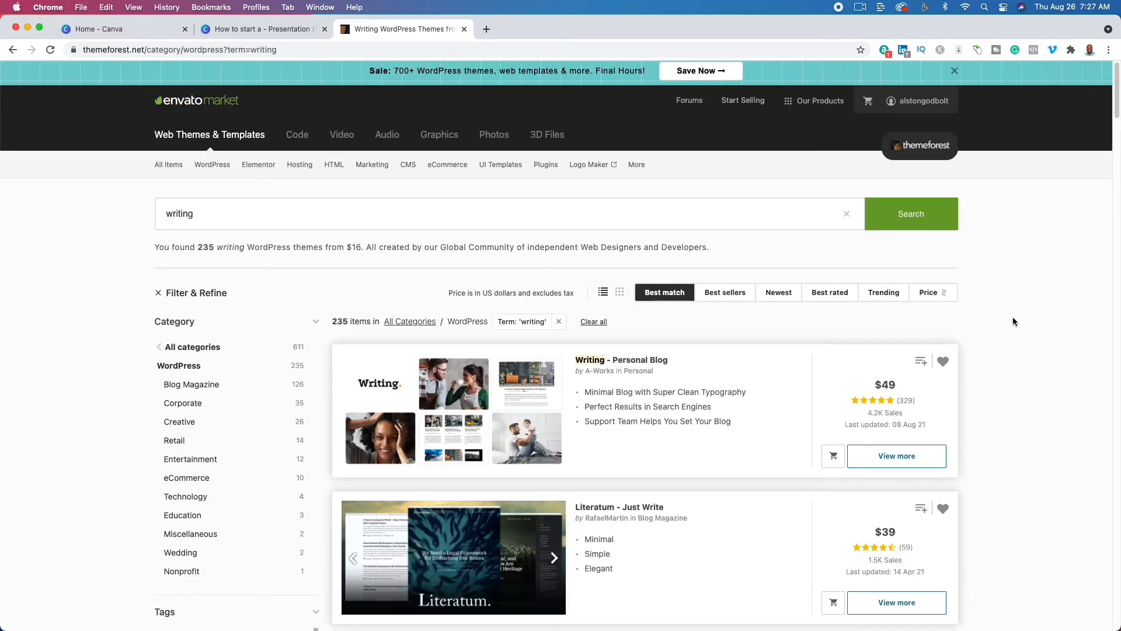
{"action": "scroll", "coordinate": [1023, 415], "scroll_direction": "down", "scroll_amount": 3}
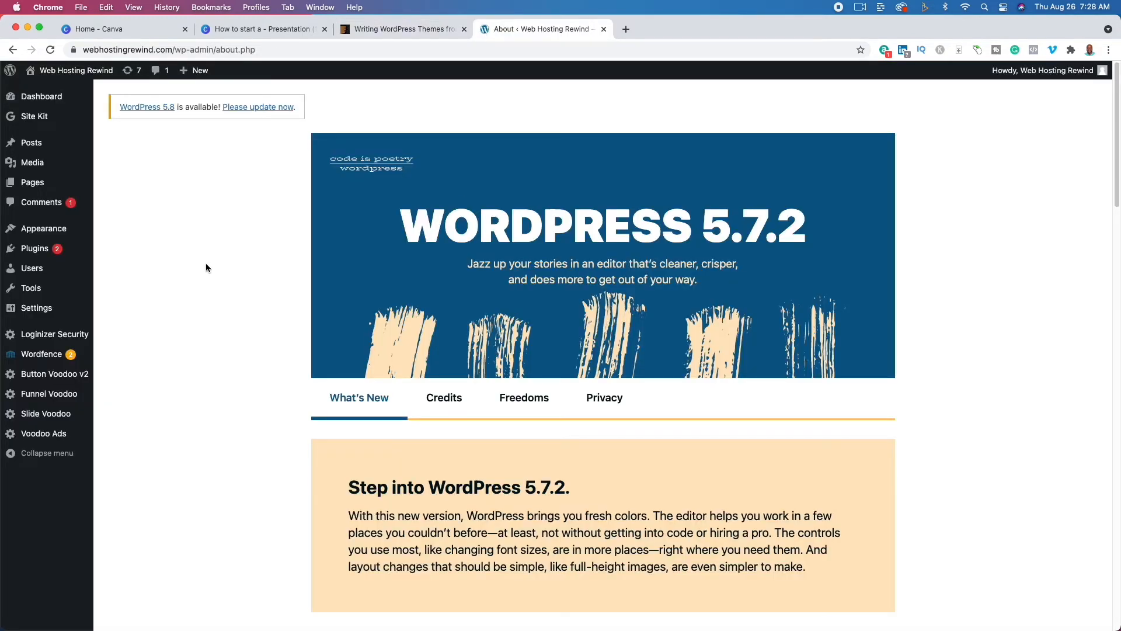
Open the theme upload form on the WordPress site for installing a theme in .zip format
{"action": "mouse_move", "coordinate": [45, 228]}
{"action": "left_click", "coordinate": [118, 231]}
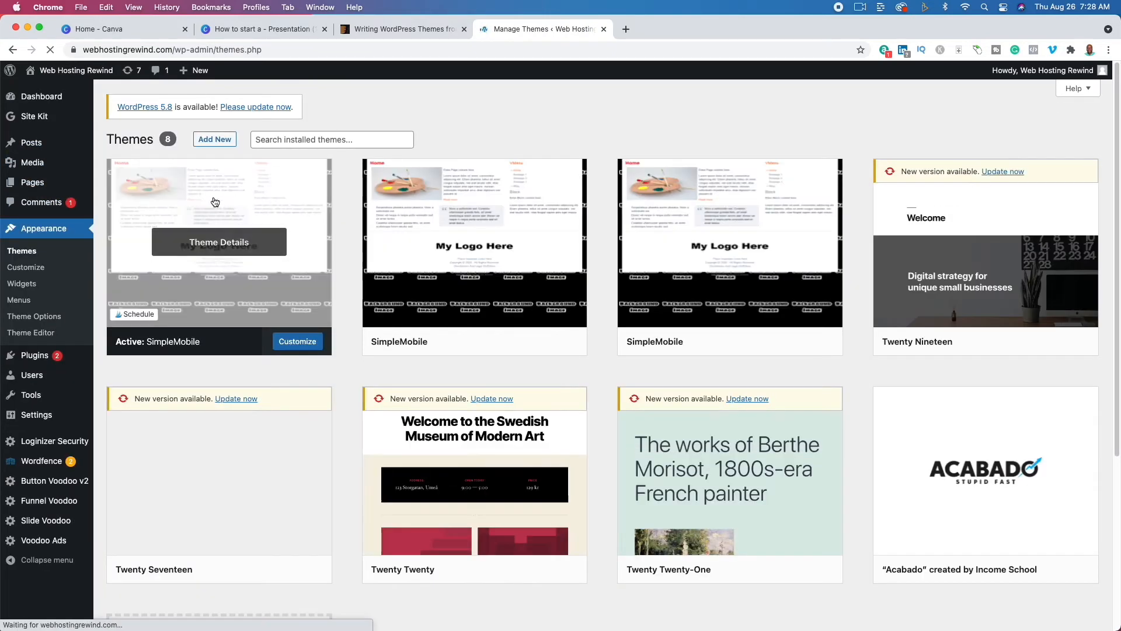
{"action": "left_click", "coordinate": [215, 140]}
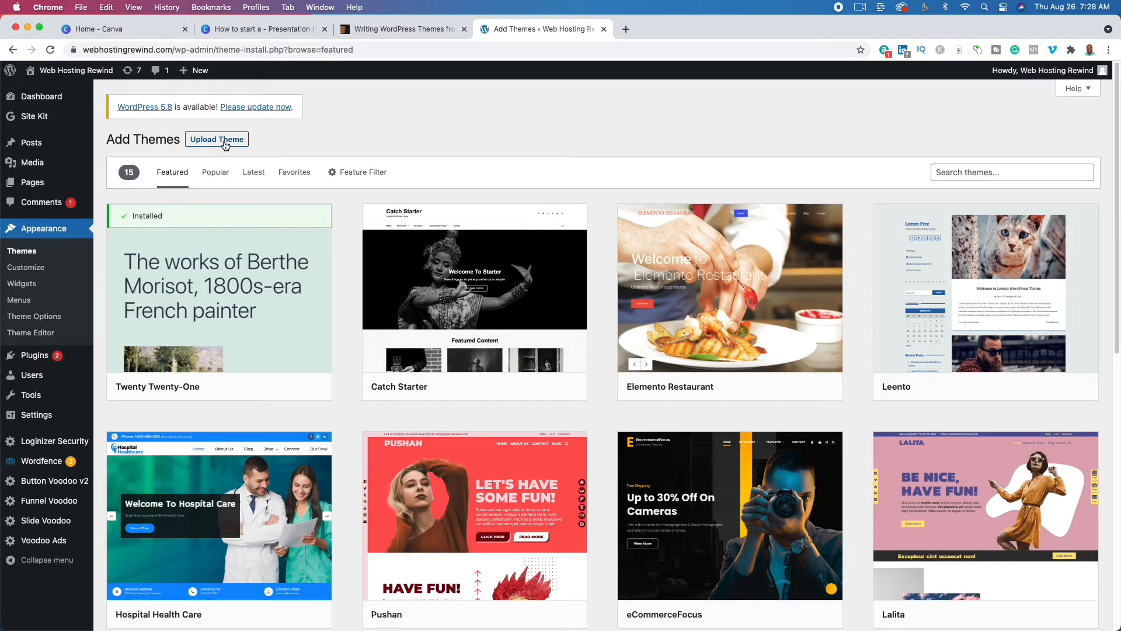
{"action": "left_click", "coordinate": [225, 145]}
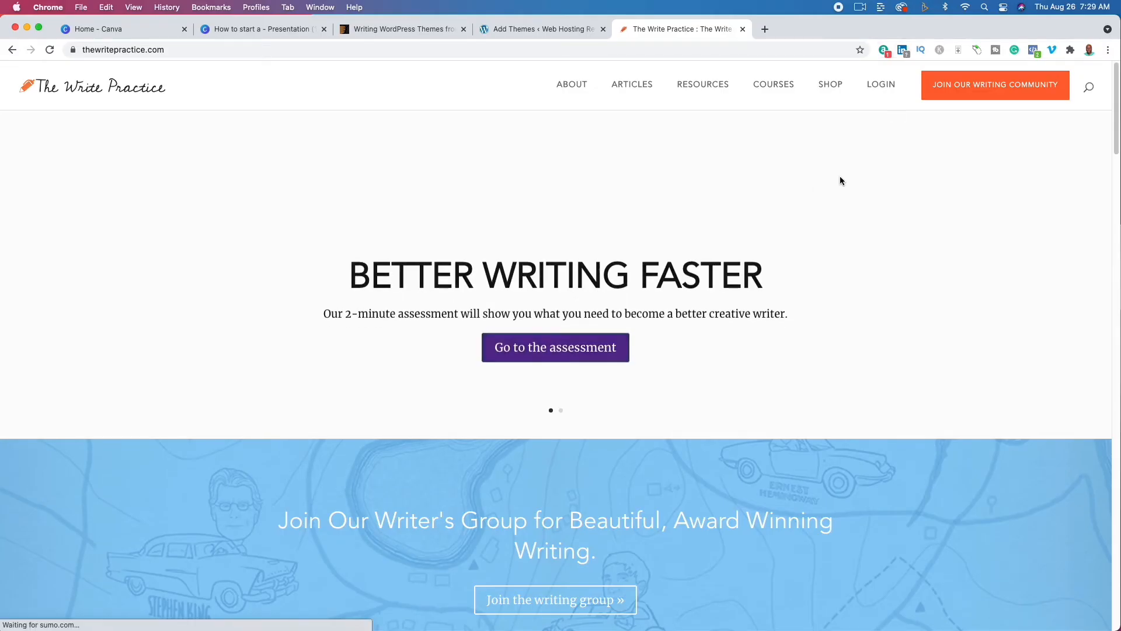
Examine The Write Practice home page layout, from its opening banner through the articles, tutorials and course sections
{"action": "scroll", "coordinate": [708, 240], "scroll_direction": "down", "scroll_amount": 7}
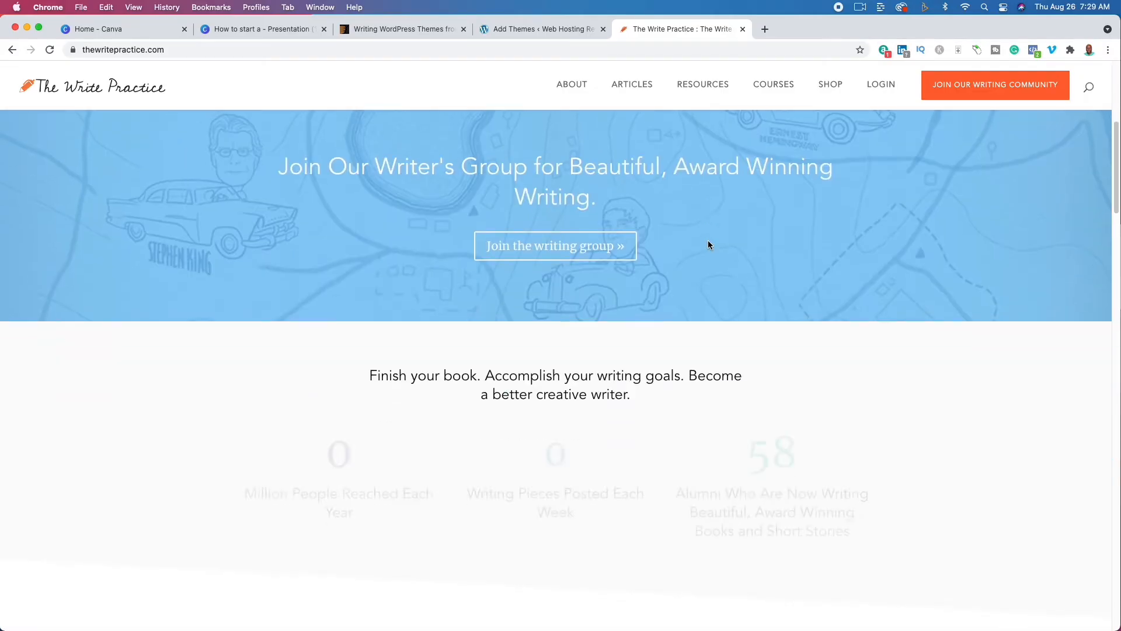
{"action": "scroll", "coordinate": [719, 241], "scroll_direction": "down", "scroll_amount": 9}
{"action": "scroll", "coordinate": [538, 205], "scroll_direction": "up", "scroll_amount": 6}
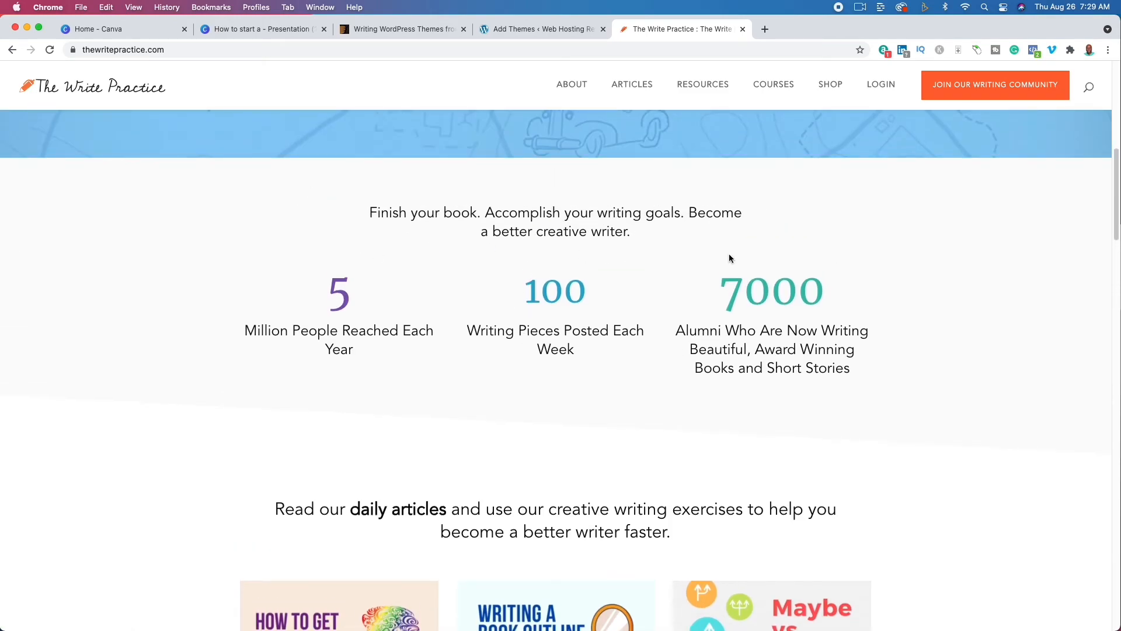
{"action": "scroll", "coordinate": [718, 327], "scroll_direction": "down", "scroll_amount": 7}
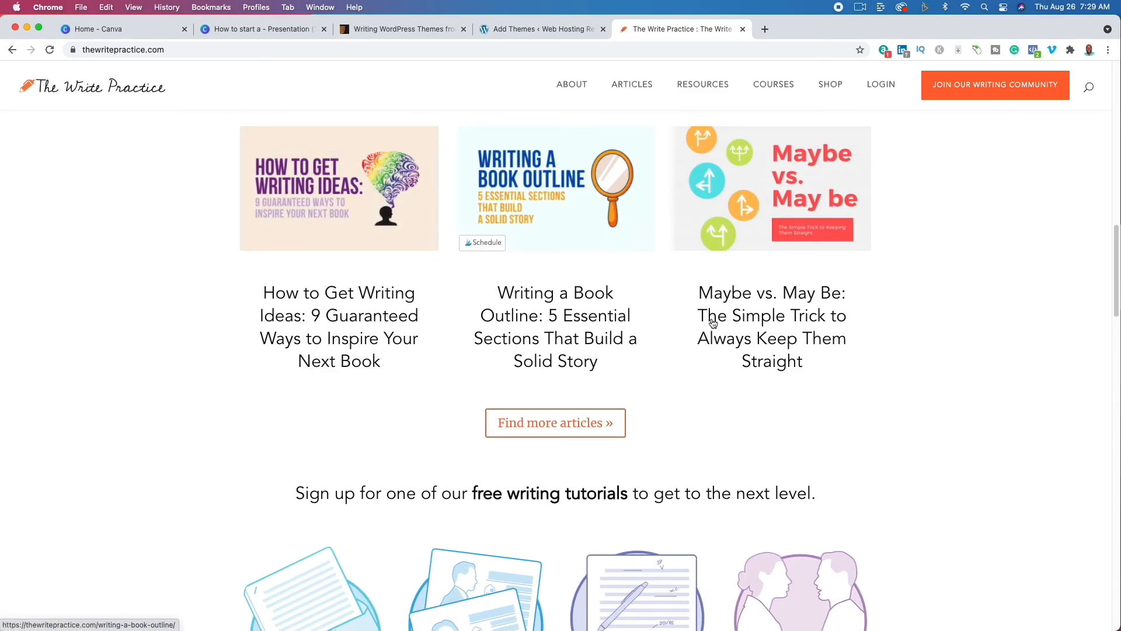
{"action": "scroll", "coordinate": [688, 423], "scroll_direction": "down", "scroll_amount": 9}
{"action": "scroll", "coordinate": [843, 386], "scroll_direction": "down", "scroll_amount": 10}
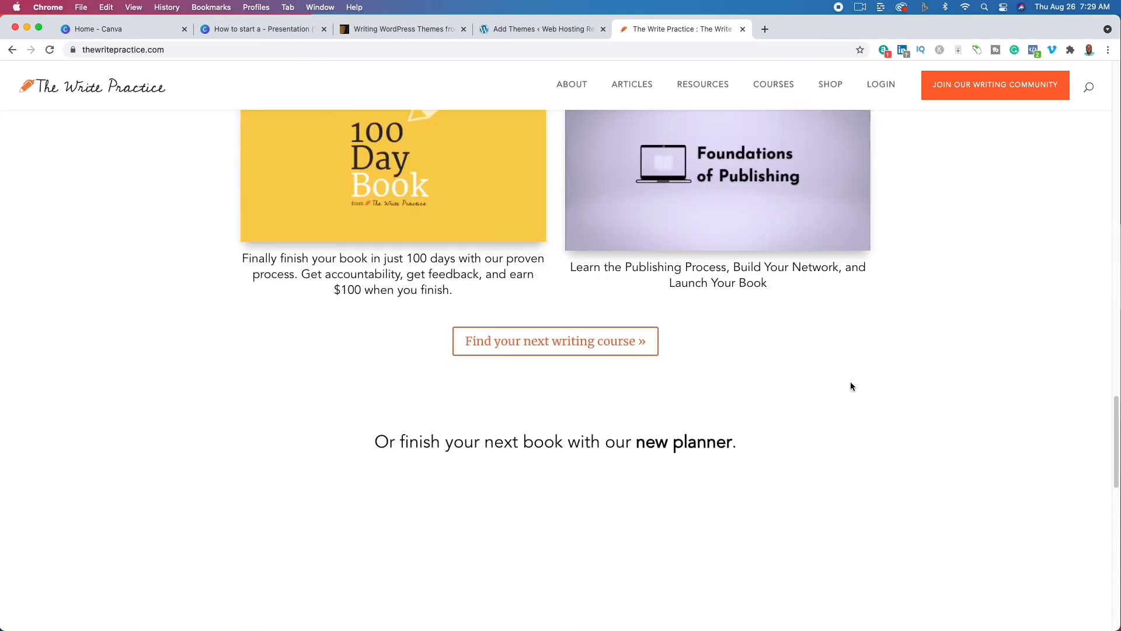
{"action": "scroll", "coordinate": [975, 368], "scroll_direction": "down", "scroll_amount": 5}
{"action": "scroll", "coordinate": [975, 368], "scroll_direction": "up", "scroll_amount": 20}
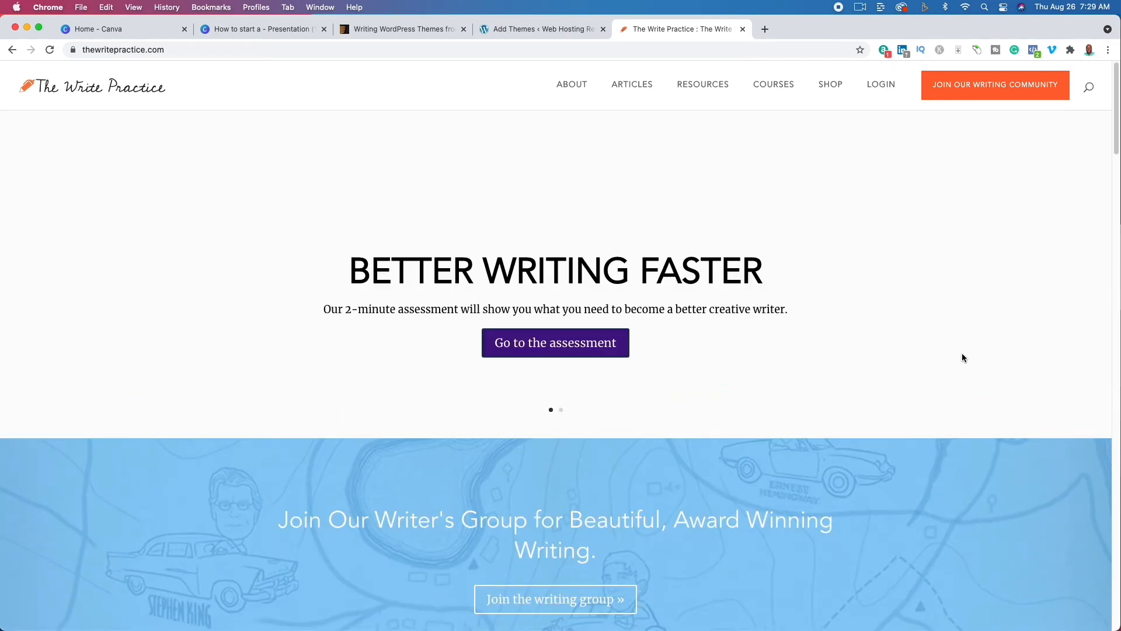
Check the Steps slide in the Canva presentation, and start a new post on the WordPress site
{"action": "left_click", "coordinate": [206, 31]}
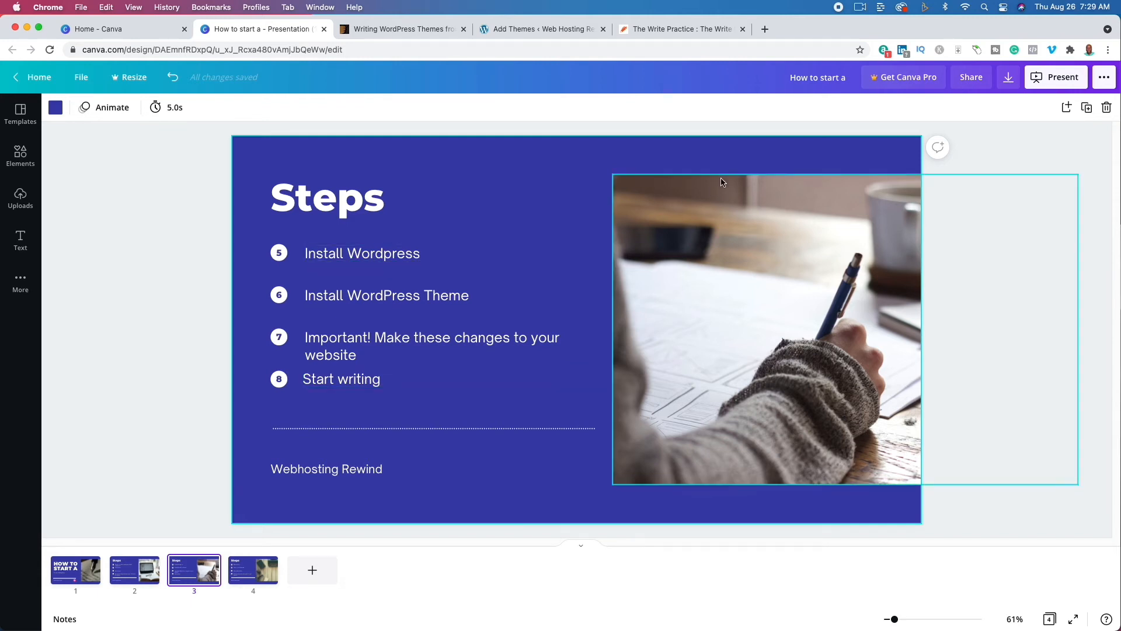
{"action": "left_click", "coordinate": [549, 27]}
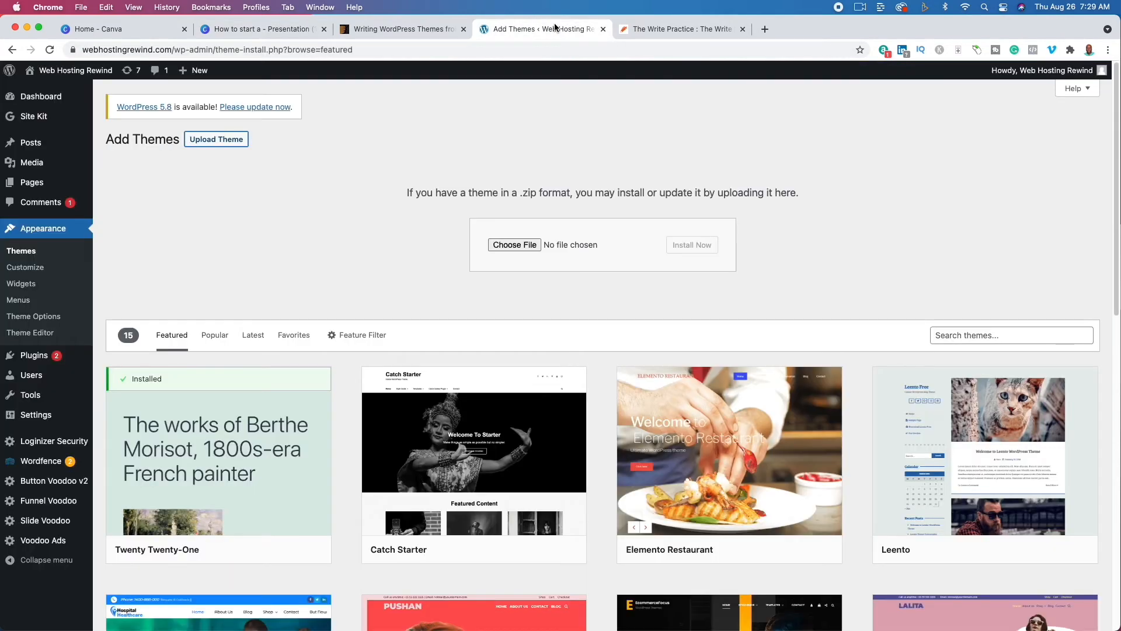
{"action": "left_click_drag", "start_coordinate": [796, 32], "coordinate": [781, 8]}
{"action": "mouse_move", "coordinate": [30, 145]}
{"action": "left_click", "coordinate": [125, 150]}
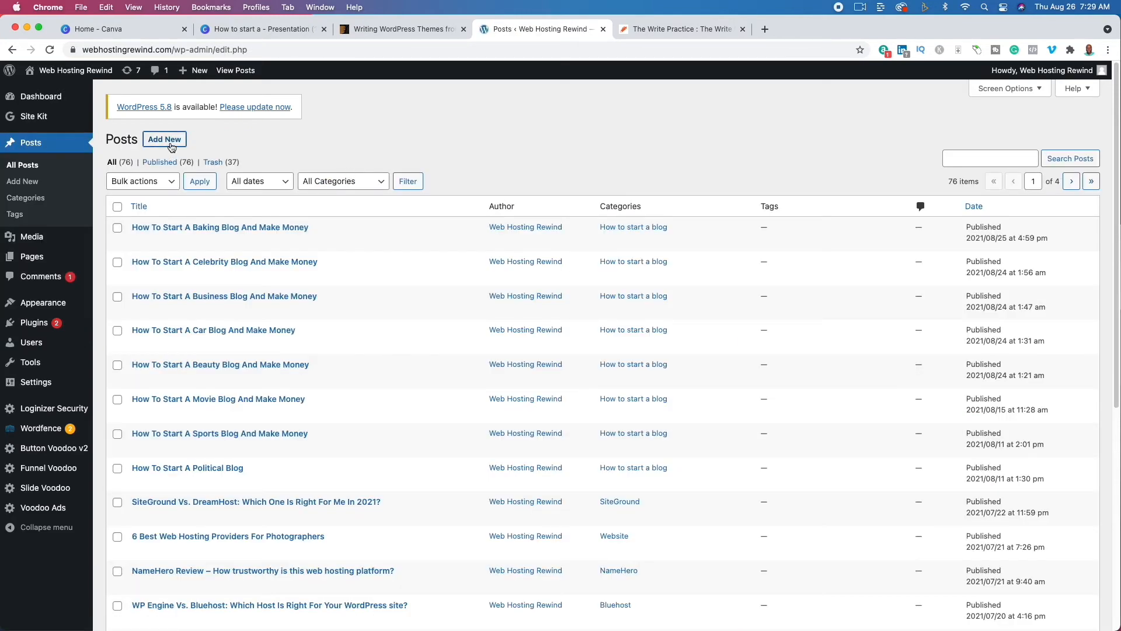
{"action": "left_click", "coordinate": [171, 146]}
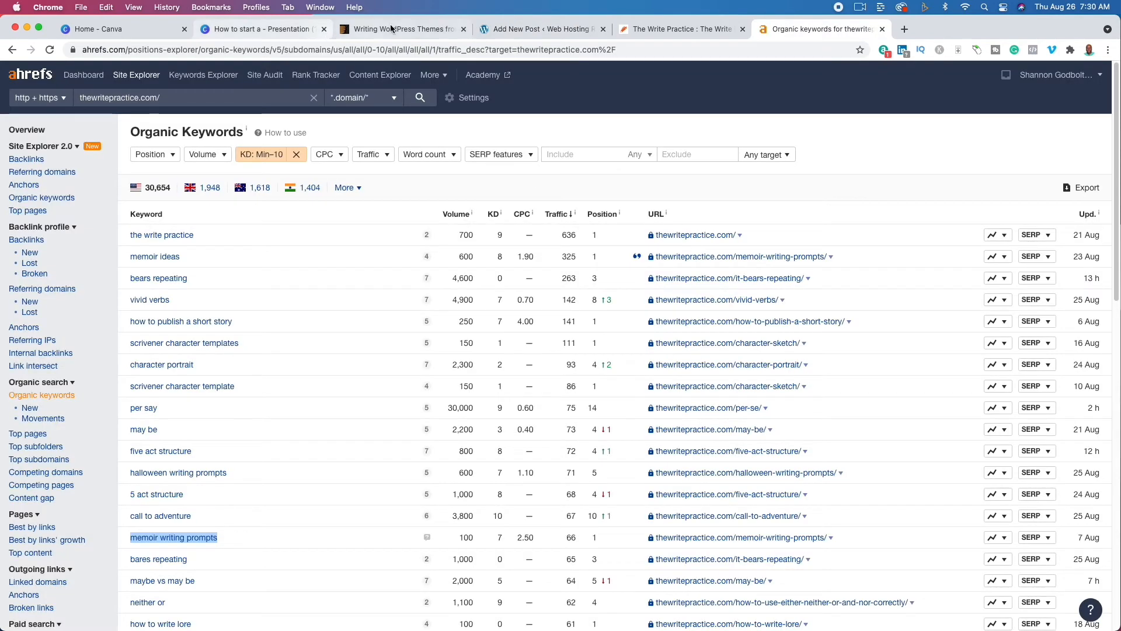
Replace the new post's title with the keyword "memoir writing prompts"
{"action": "left_click", "coordinate": [551, 28]}
{"action": "double_click", "coordinate": [345, 162]}
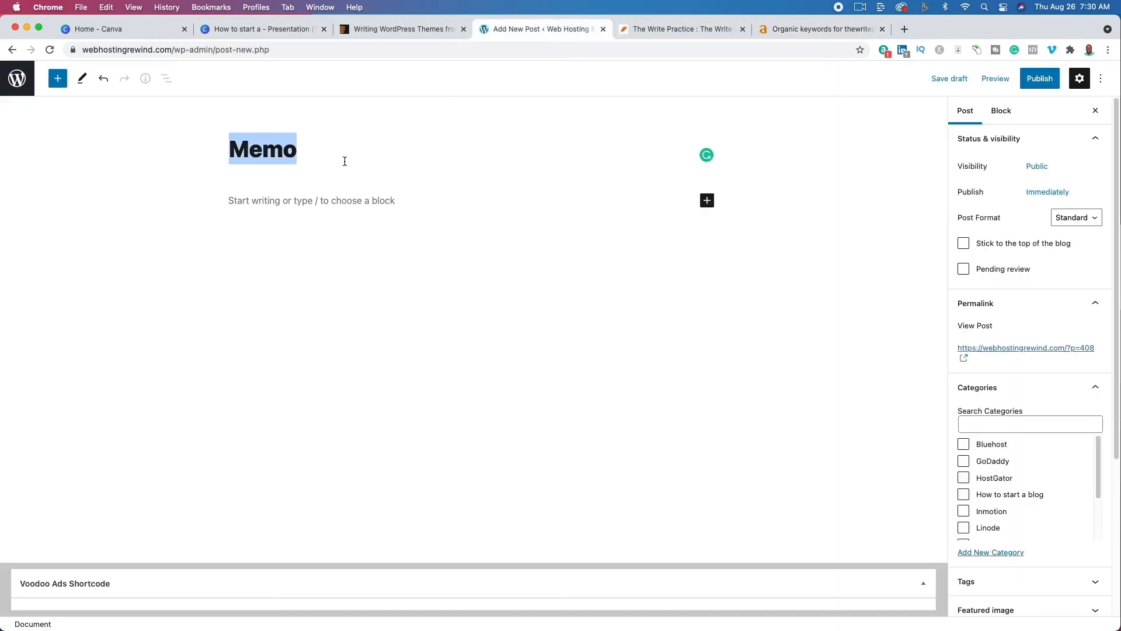
{"action": "type", "text": "memoir writing prompts"}
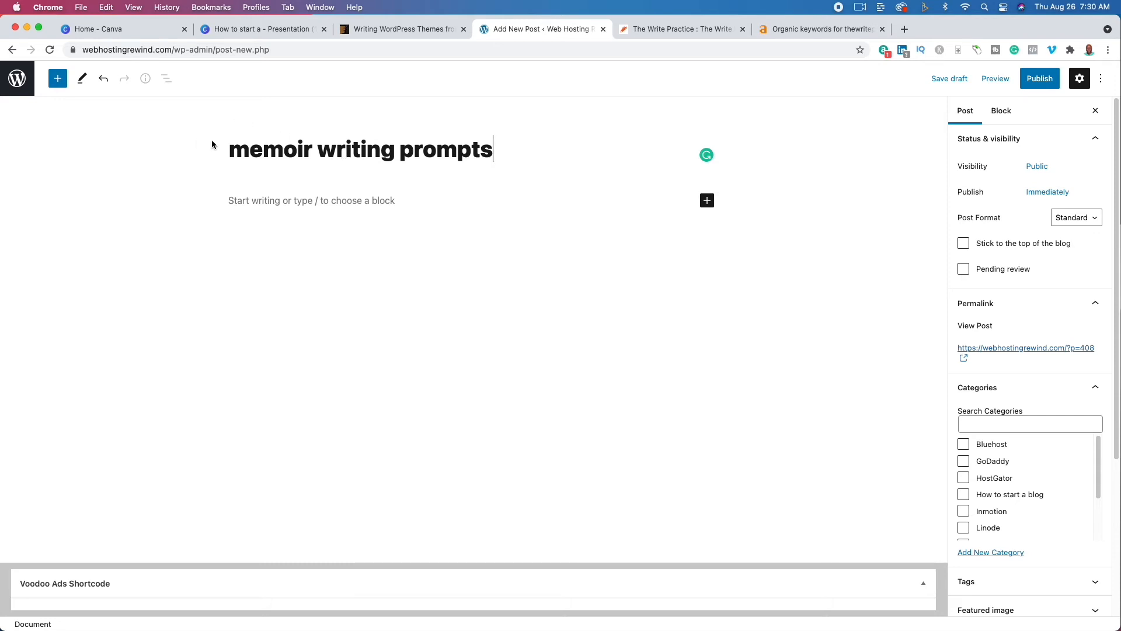
Capitalise each word of the post title to read "Memoir Writing Prompts"
{"action": "left_click_drag", "start_coordinate": [249, 150], "coordinate": [219, 151]}
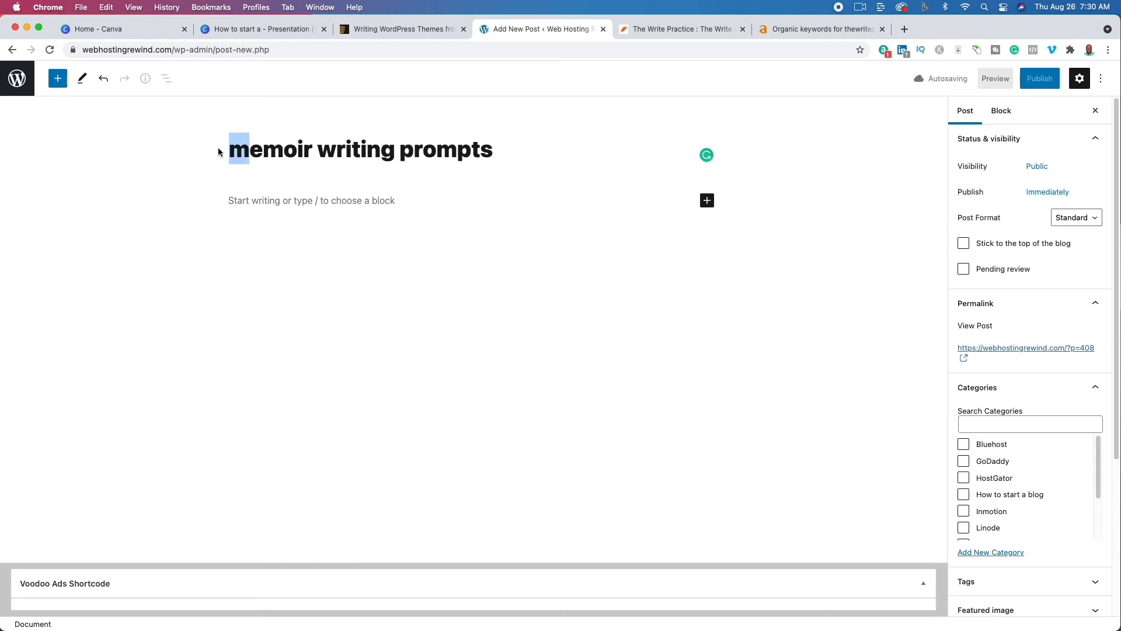
{"action": "type", "text": "M"}
{"action": "left_click_drag", "start_coordinate": [317, 153], "coordinate": [327, 153]}
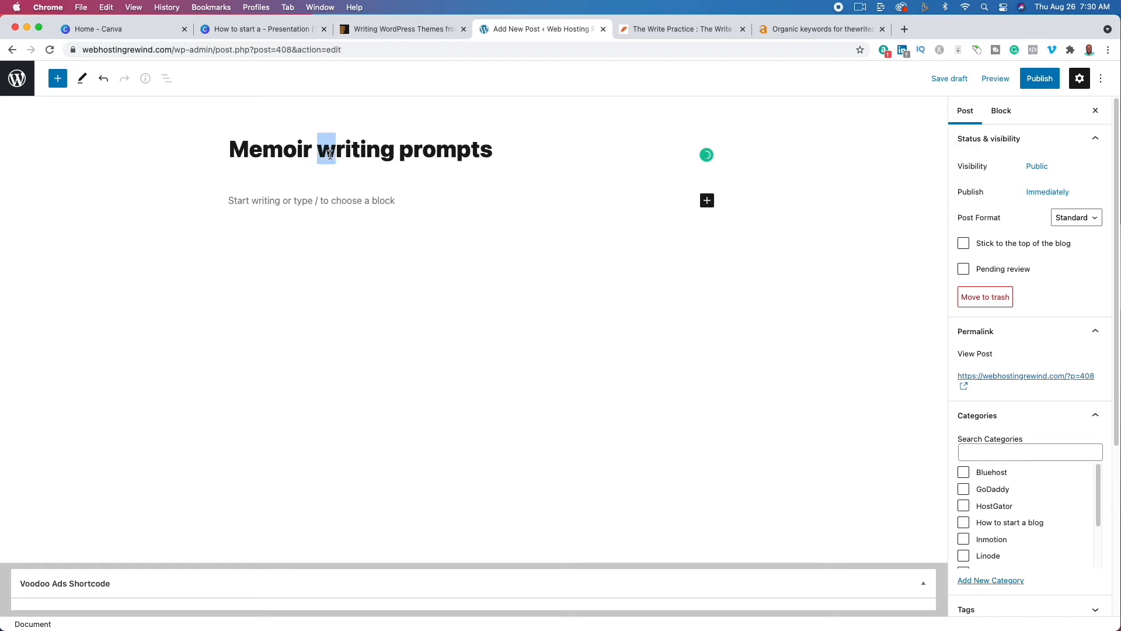
{"action": "type", "text": "W"}
{"action": "left_click", "coordinate": [403, 151]}
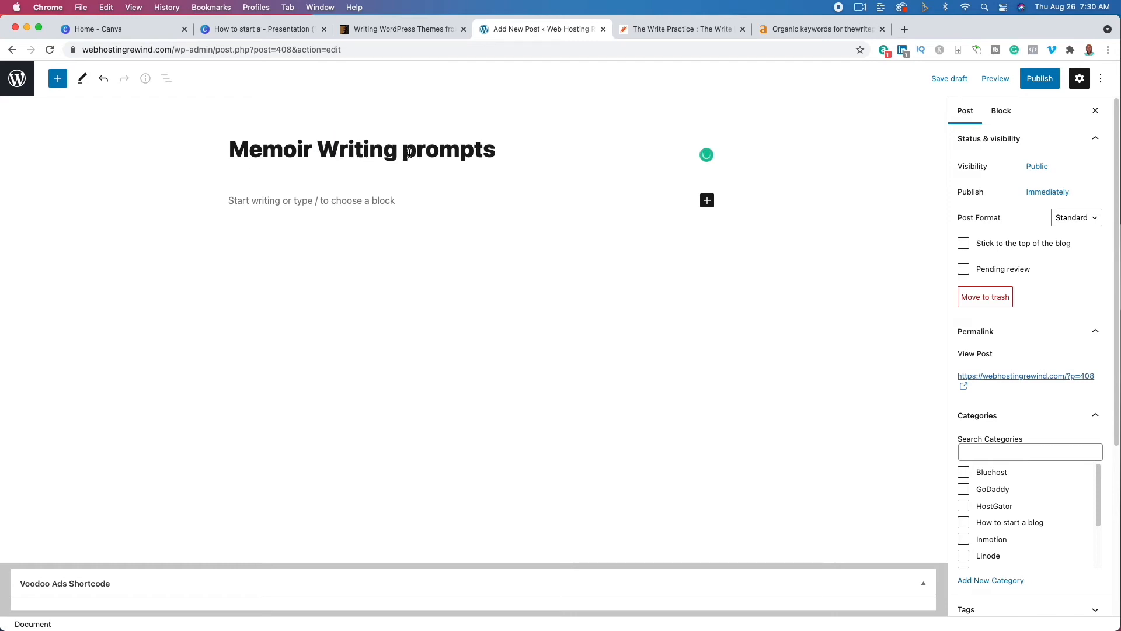
{"action": "key", "text": "shift+Right"}
{"action": "type", "text": "P"}
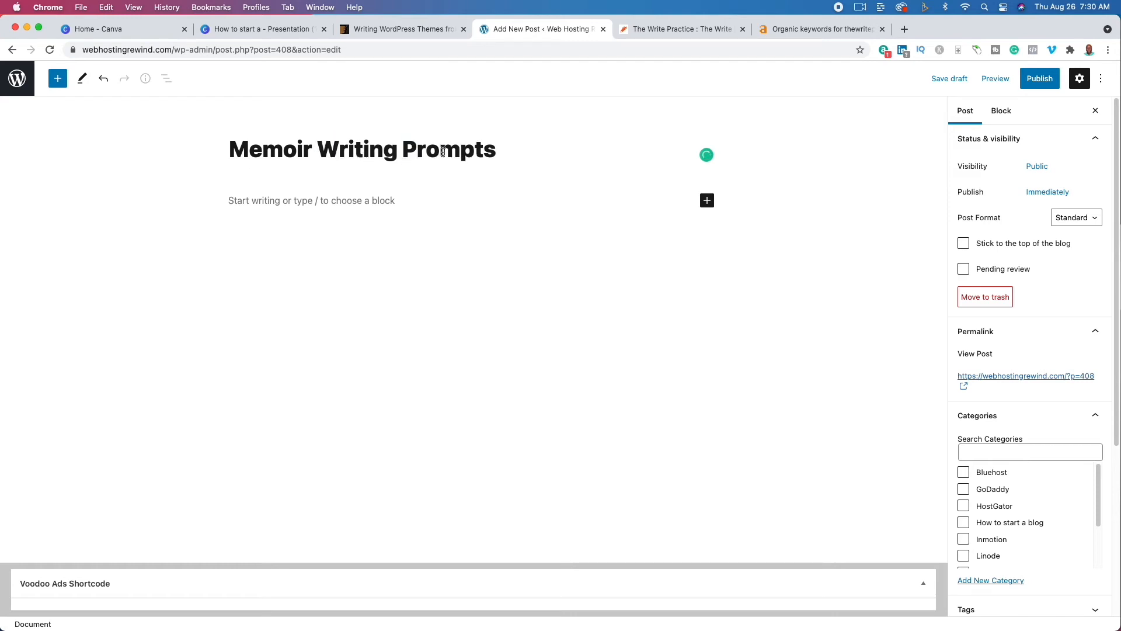
Extend the post title with a colon and the subtitle "Everything You Need To Know"
{"action": "left_click", "coordinate": [556, 157]}
{"action": "type", "text": ": Ever"}
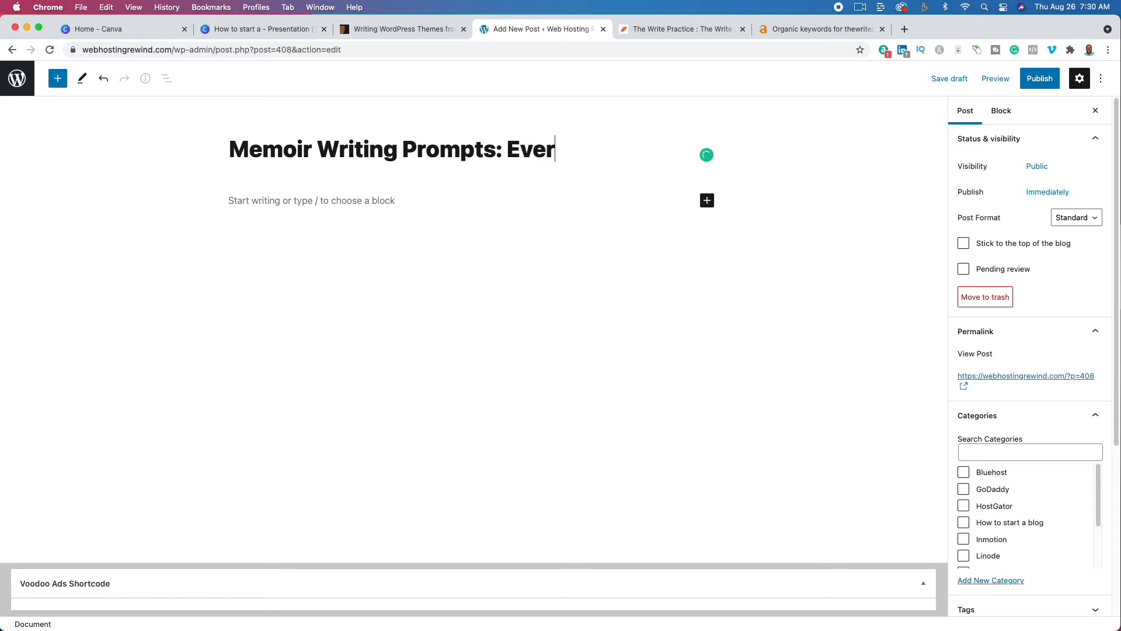
{"action": "type", "text": "thing You Need TO KNopw"}
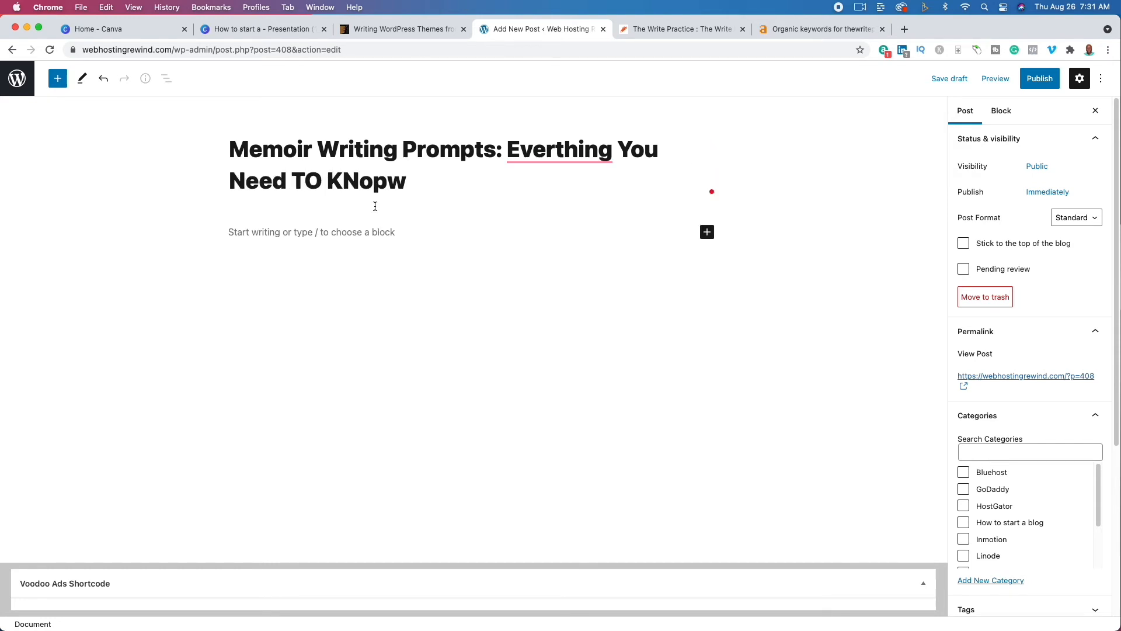
Remove the stray "p" in the title's last word and the capital "O" of "TO", and correct the subtitle's first word to "Everything"
{"action": "left_click", "coordinate": [383, 185]}
{"action": "key", "text": "BackSpace"}
{"action": "left_click", "coordinate": [316, 185]}
{"action": "key", "text": "BackSpace"}
{"action": "mouse_move", "coordinate": [537, 161]}
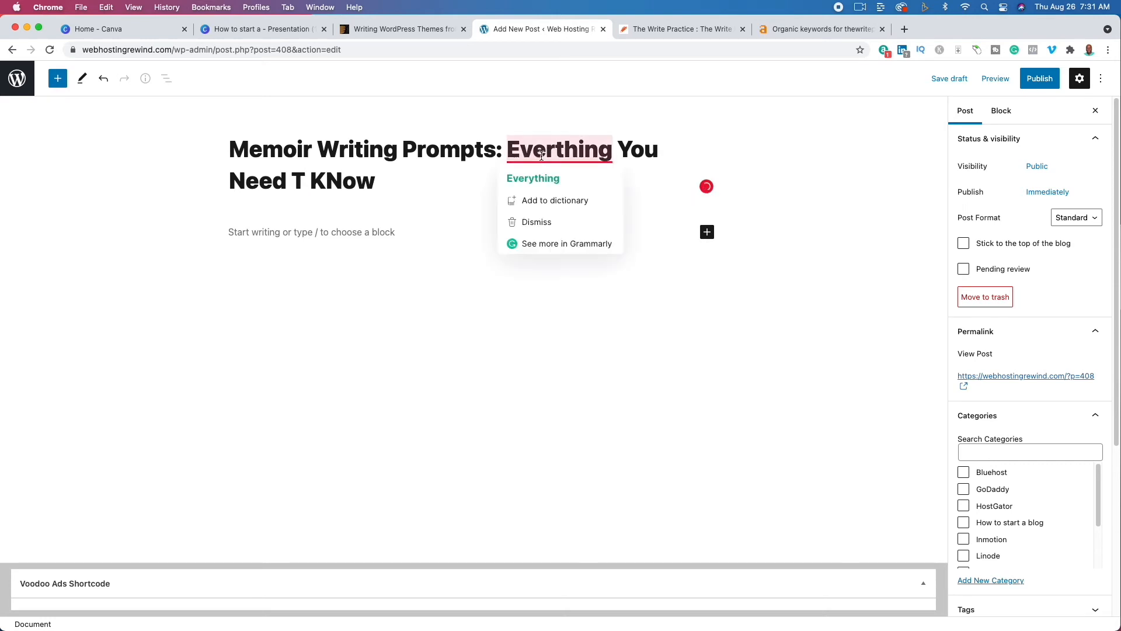
{"action": "left_click", "coordinate": [561, 184]}
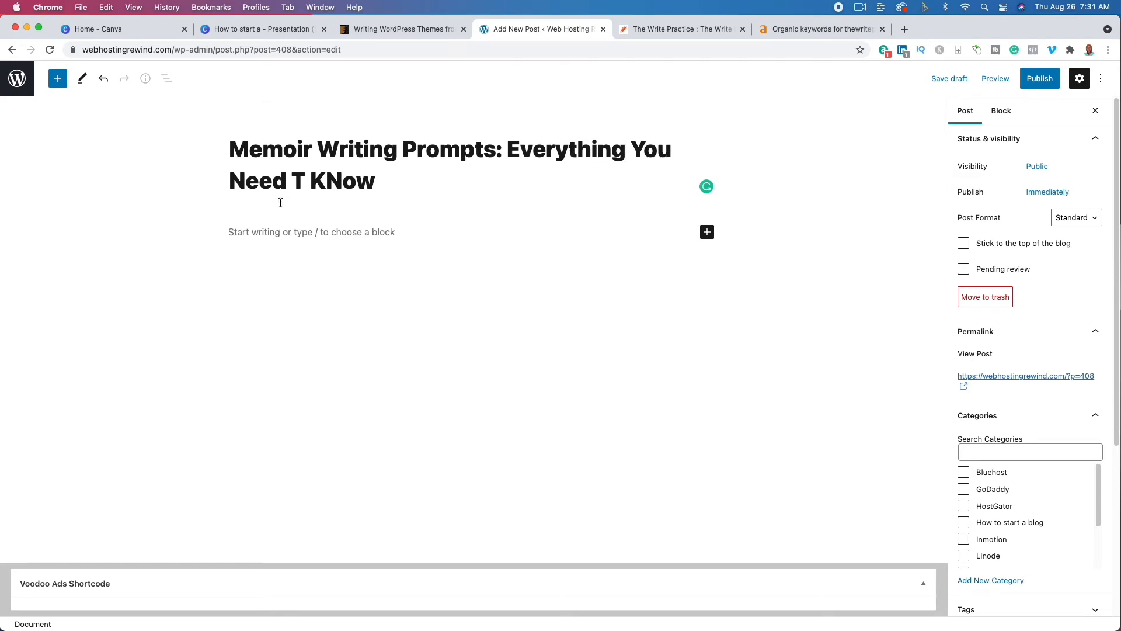
Correct the end of the post title to read "Need To Know"
{"action": "left_click", "coordinate": [306, 181]}
{"action": "type", "text": "o"}
{"action": "key", "text": "Right"}
{"action": "key", "text": "Right"}
{"action": "key", "text": "Right"}
{"action": "key", "text": "shift+Left"}
{"action": "type", "text": "n"}
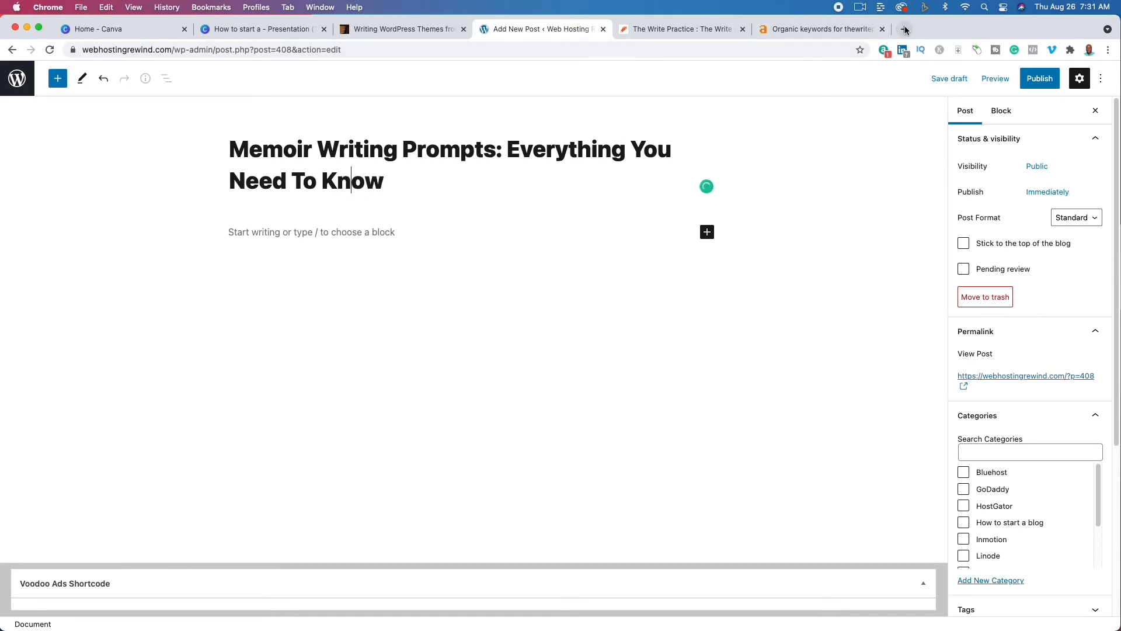
Search Google in a new tab for "memoir writing prompts" and open the thewritepractice.com article
{"action": "left_click", "coordinate": [904, 29]}
{"action": "type", "text": "memoir writing prompts"}
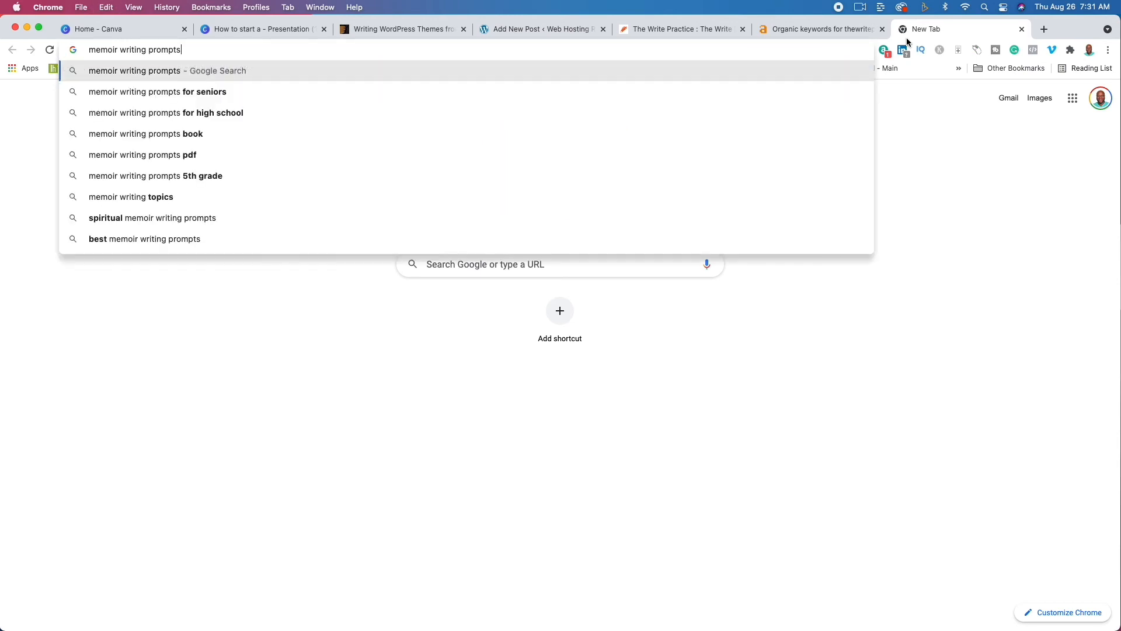
{"action": "key", "text": "Return"}
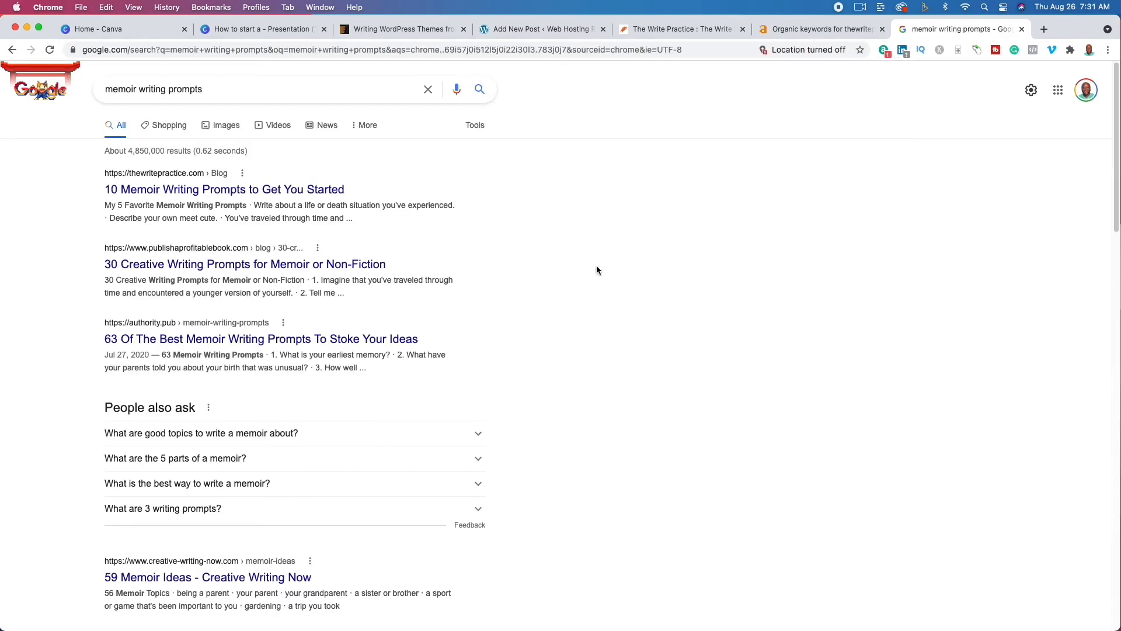
{"action": "left_click", "coordinate": [260, 188]}
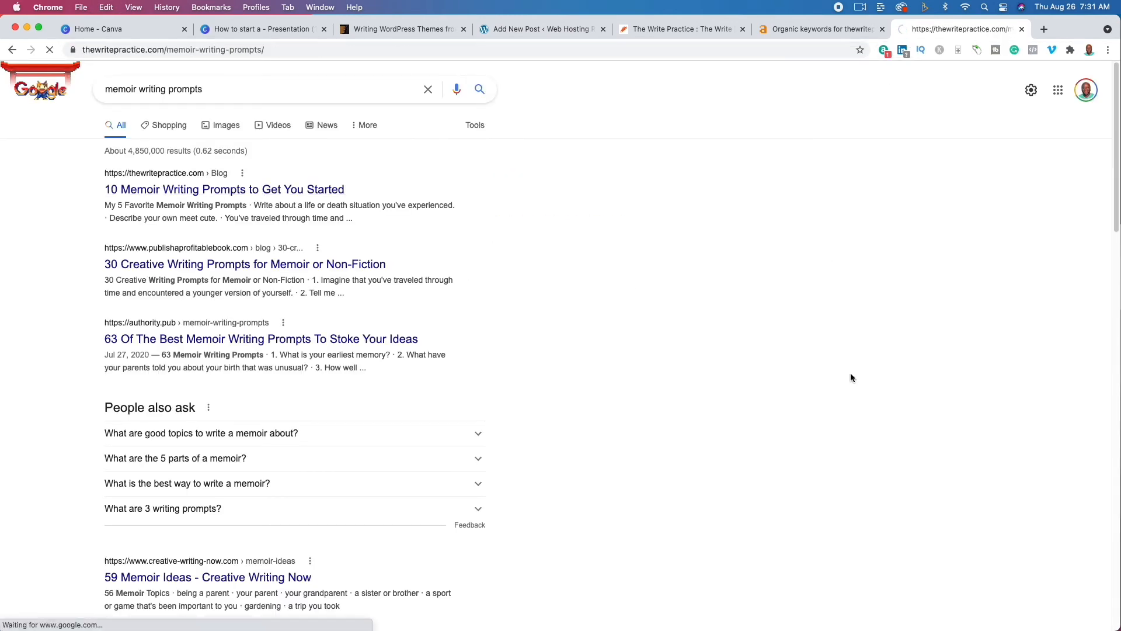
Count the words of the memoir prompts article, from its title to the closing book link, with Word Counter Plus
{"action": "left_click_drag", "start_coordinate": [328, 153], "coordinate": [805, 461]}
{"action": "scroll", "coordinate": [819, 403], "scroll_direction": "down", "scroll_amount": 20}
{"action": "scroll", "coordinate": [819, 402], "scroll_direction": "down", "scroll_amount": 15}
{"action": "scroll", "coordinate": [818, 402], "scroll_direction": "up", "scroll_amount": 10}
{"action": "scroll", "coordinate": [841, 408], "scroll_direction": "up", "scroll_amount": 5}
{"action": "right_click", "coordinate": [576, 208]}
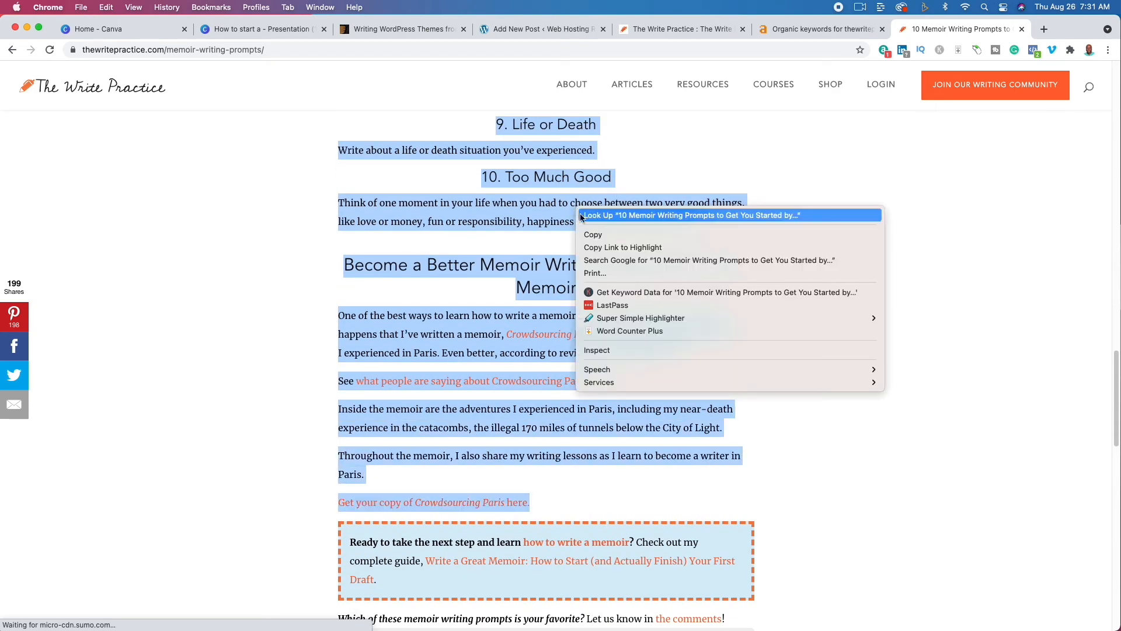
{"action": "left_click", "coordinate": [633, 332]}
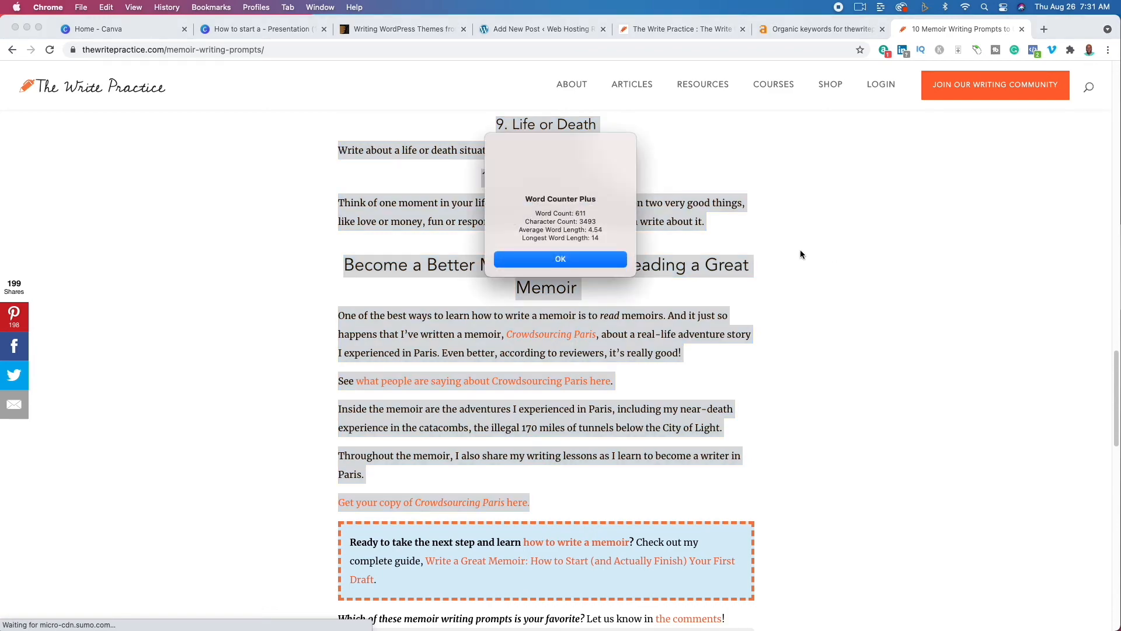
{"action": "left_click", "coordinate": [598, 260]}
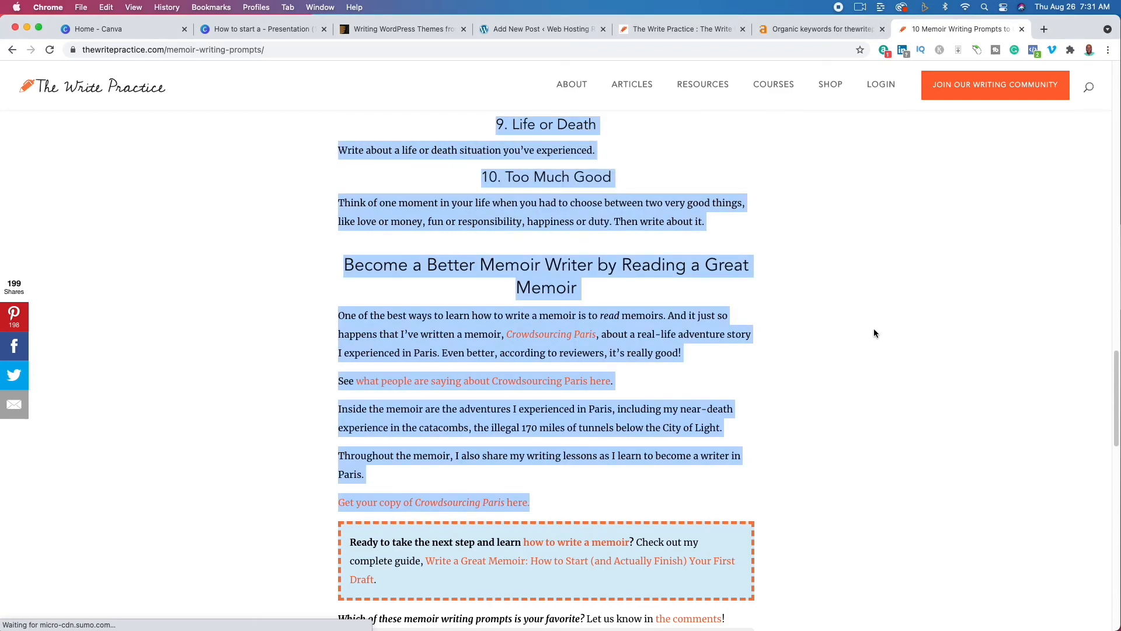
Deselect the article text and look through its favourite prompts and the first numbered prompt
{"action": "left_click", "coordinate": [831, 329]}
{"action": "scroll", "coordinate": [830, 333], "scroll_direction": "up", "scroll_amount": 15}
{"action": "scroll", "coordinate": [832, 332], "scroll_direction": "down", "scroll_amount": 12}
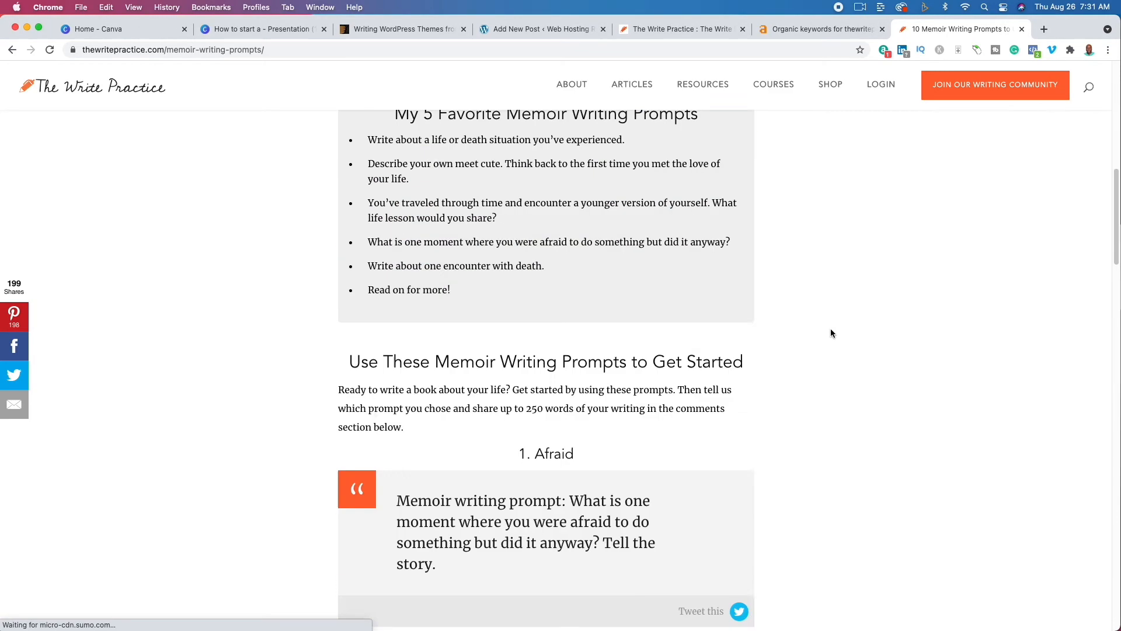
Look through the memoir article's introduction, favourite prompts, ten numbered prompts and closing book section
{"action": "scroll", "coordinate": [832, 332], "scroll_direction": "down", "scroll_amount": 3}
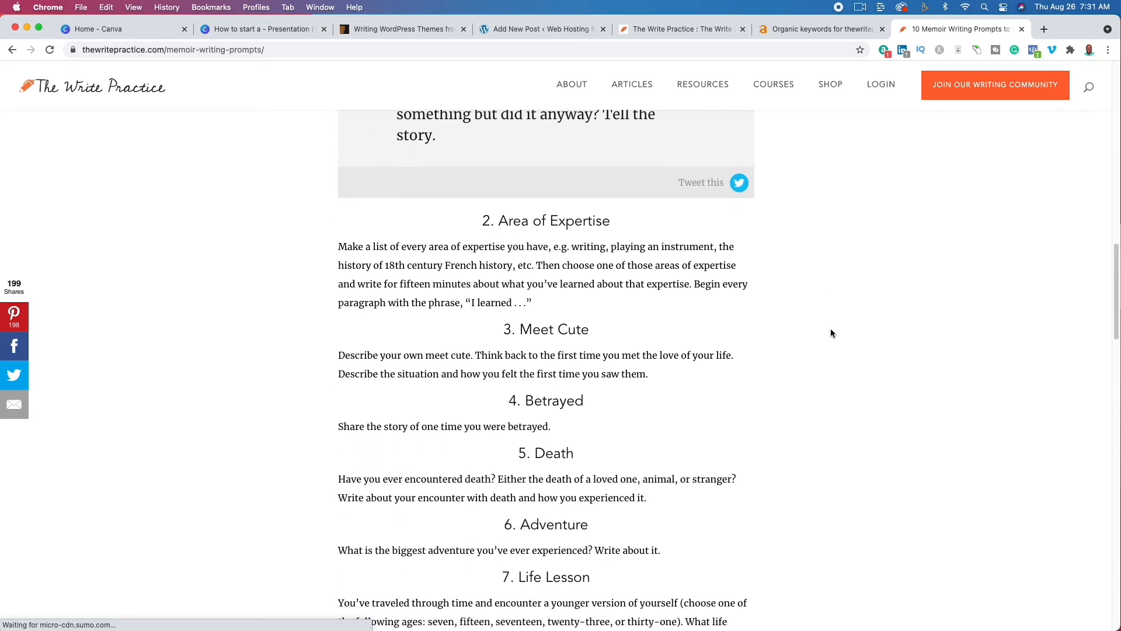
{"action": "scroll", "coordinate": [832, 333], "scroll_direction": "up", "scroll_amount": 5}
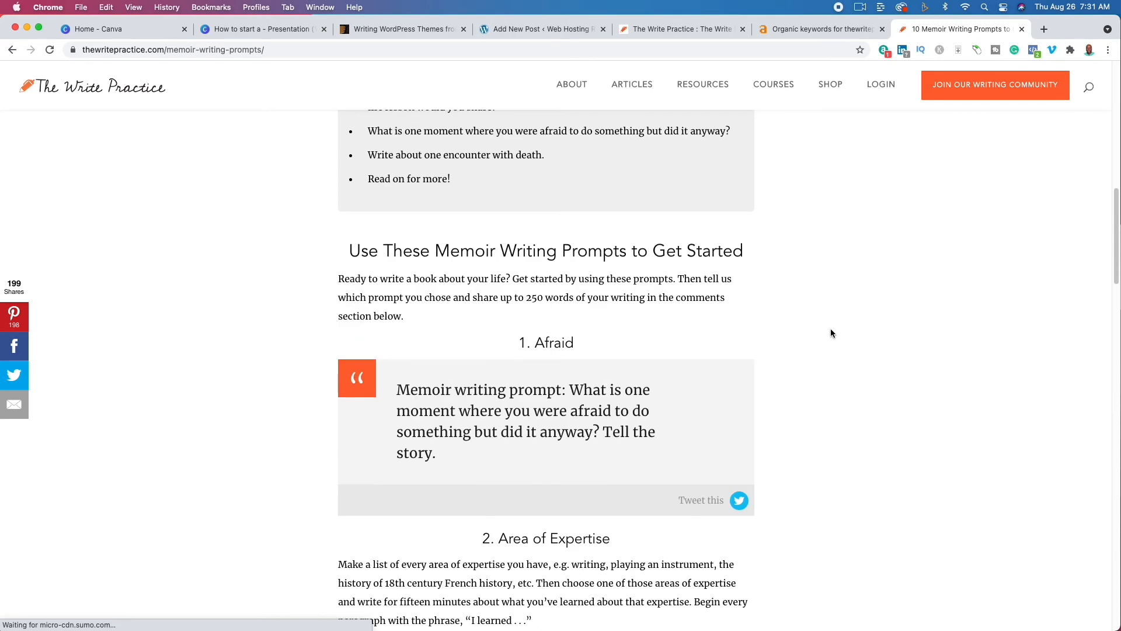
{"action": "scroll", "coordinate": [832, 333], "scroll_direction": "up", "scroll_amount": 3}
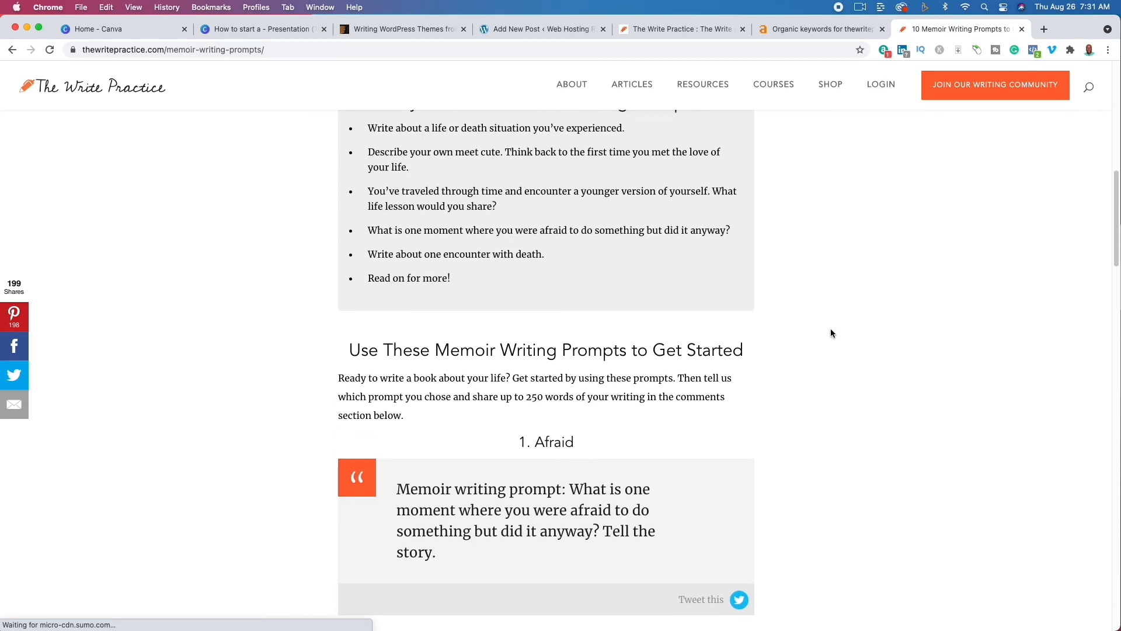
{"action": "left_click", "coordinate": [830, 273]}
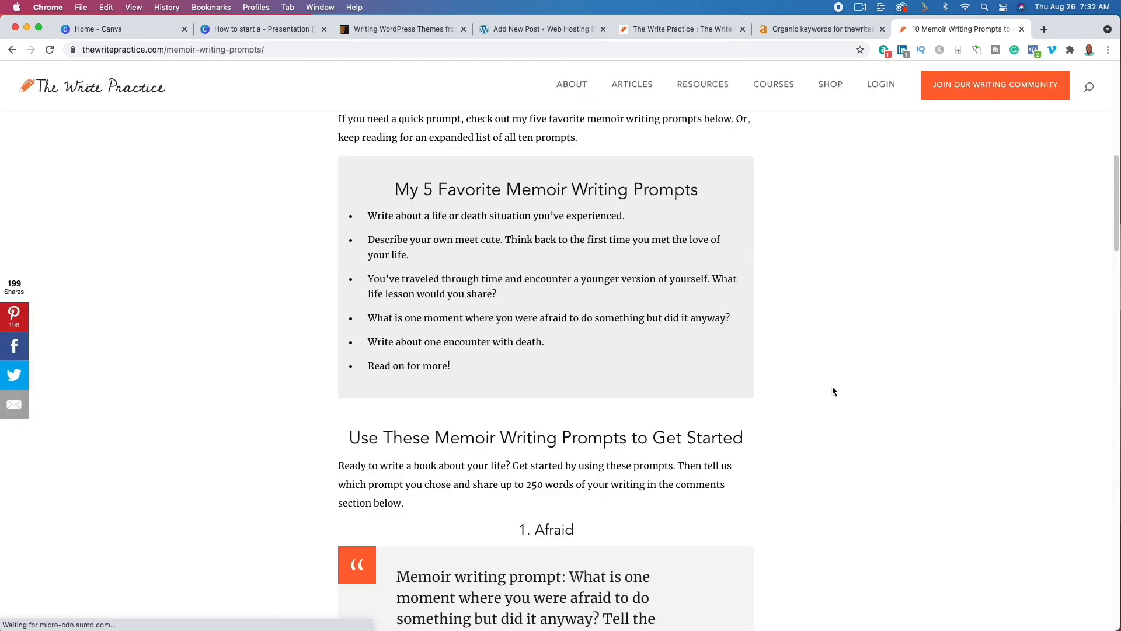
{"action": "scroll", "coordinate": [834, 390], "scroll_direction": "up", "scroll_amount": 6}
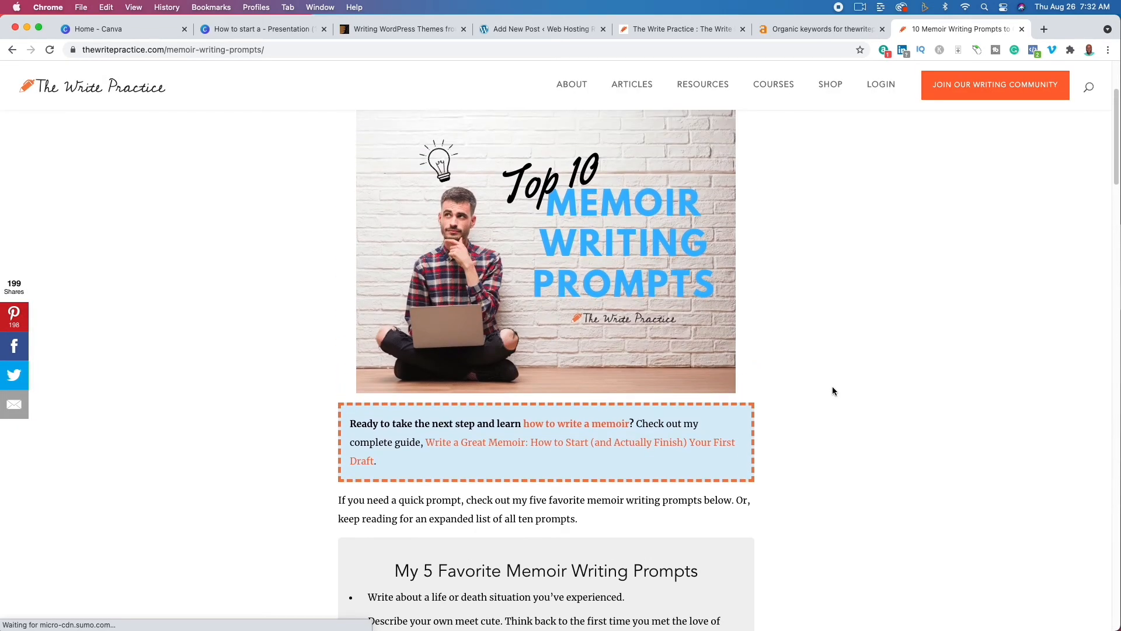
{"action": "scroll", "coordinate": [833, 390], "scroll_direction": "down", "scroll_amount": 13}
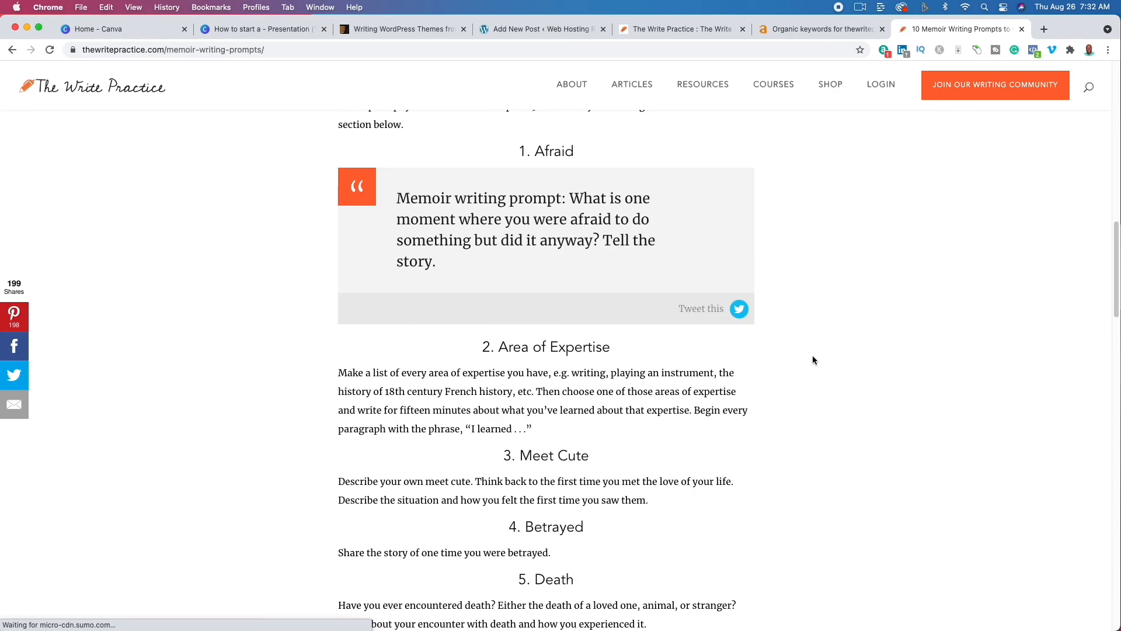
{"action": "scroll", "coordinate": [566, 405], "scroll_direction": "down", "scroll_amount": 5}
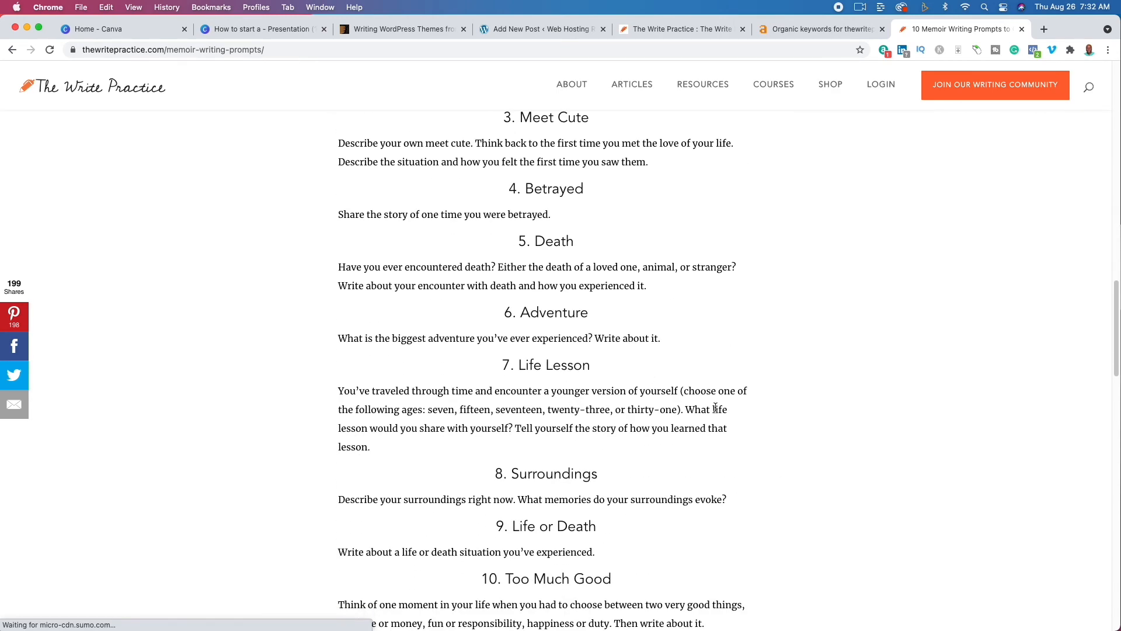
{"action": "scroll", "coordinate": [580, 391], "scroll_direction": "down", "scroll_amount": 5}
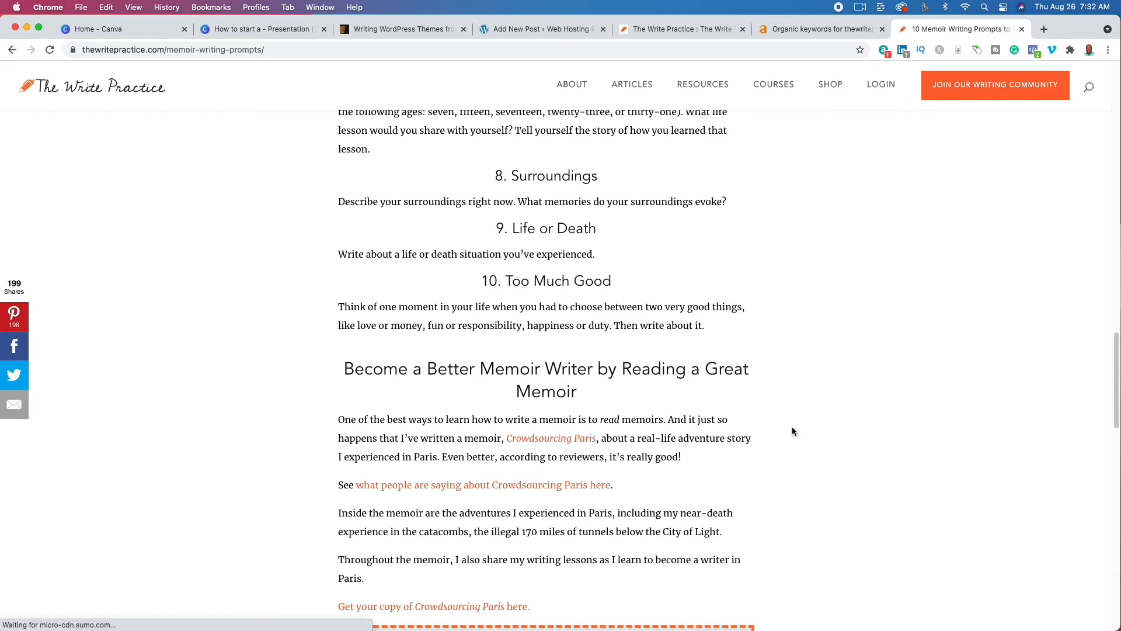
{"action": "scroll", "coordinate": [791, 429], "scroll_direction": "down", "scroll_amount": 1}
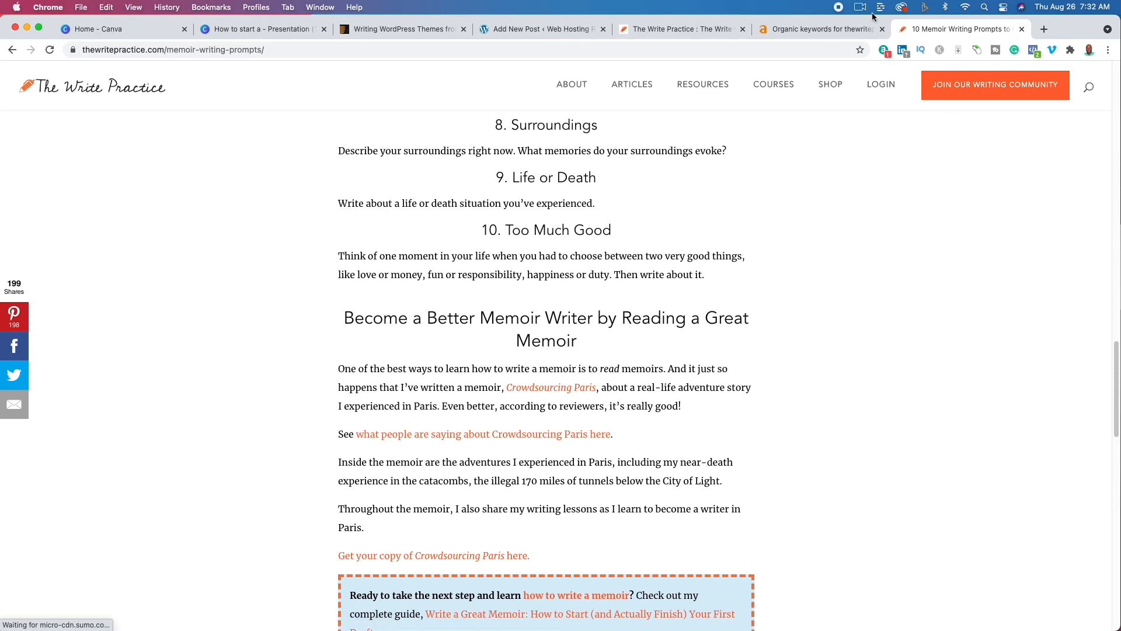
Return to the WordPress post and start its outline with separate lines "Who", "what", "when", "where", "why" and "how"
{"action": "left_click", "coordinate": [543, 31]}
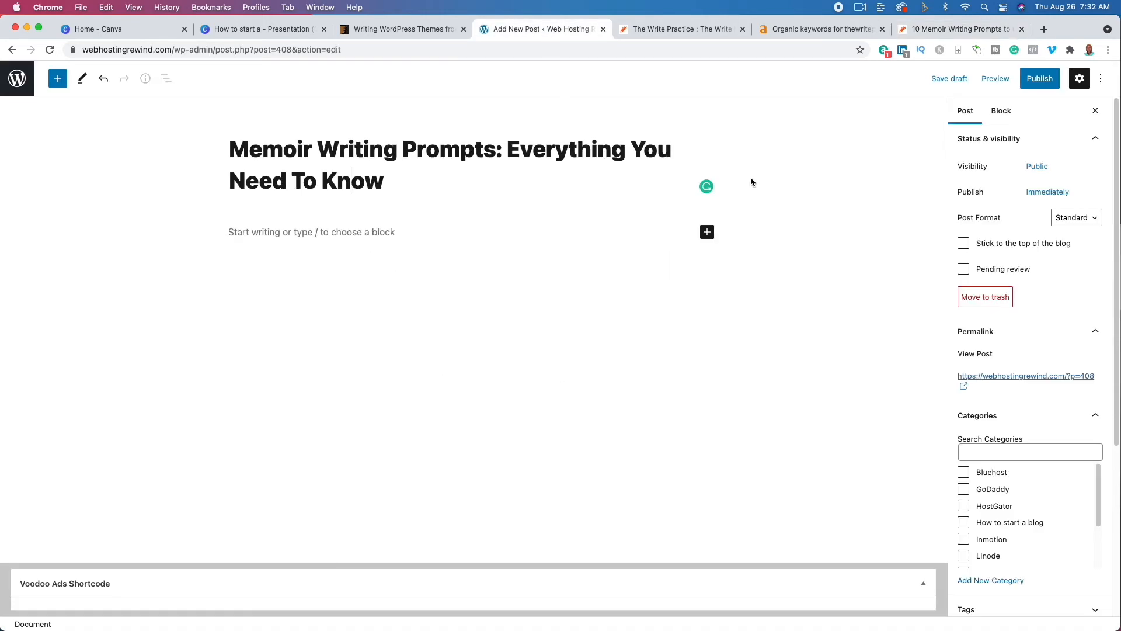
{"action": "left_click", "coordinate": [491, 242]}
{"action": "type", "text": "Who"}
{"action": "key", "text": "Return"}
{"action": "type", "text": "what"}
{"action": "key", "text": "Return"}
{"action": "type", "text": "when"}
{"action": "key", "text": "Return"}
{"action": "type", "text": "where"}
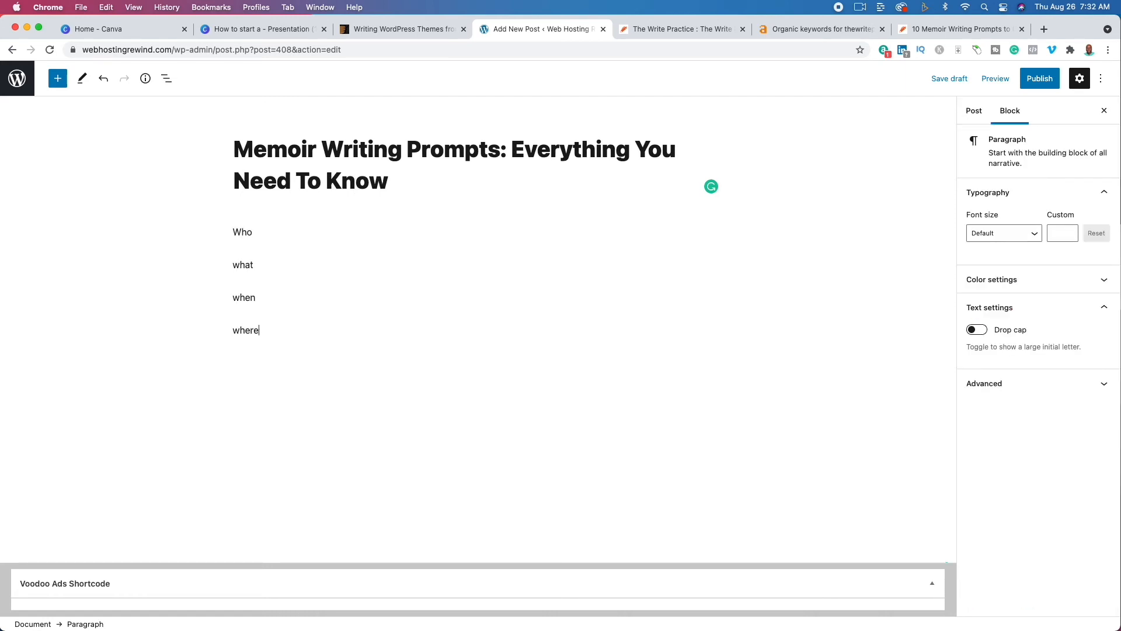
{"action": "key", "text": "Return"}
{"action": "type", "text": "why"}
{"action": "type", "text": "how"}
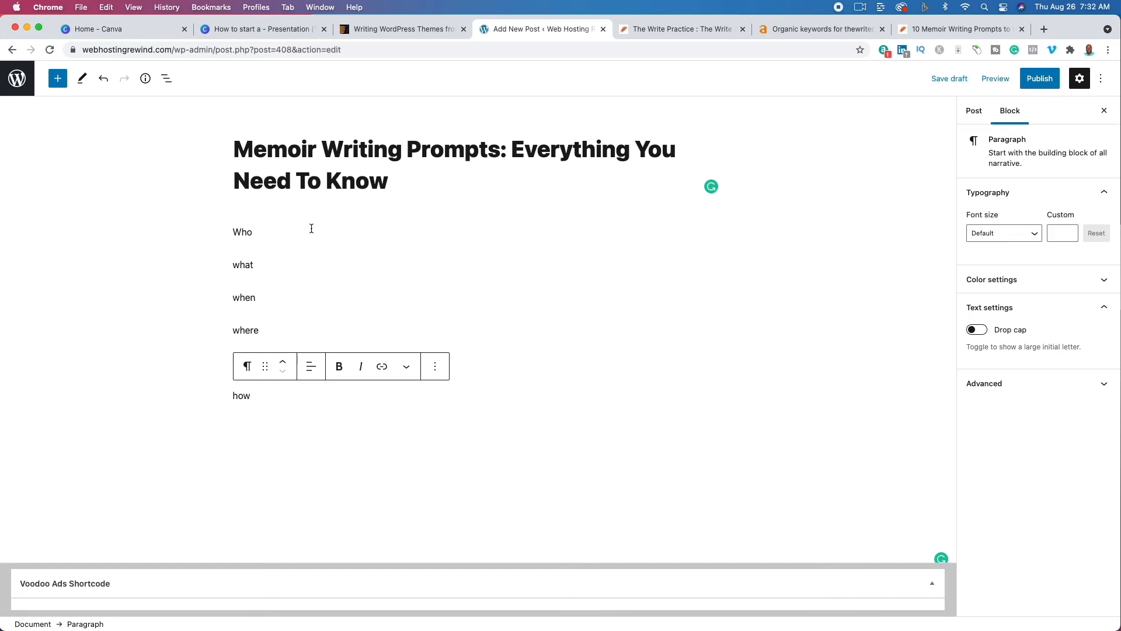
Expand the "when" line to "when should I use a memoir writing prompts" and remove the link from the keyword phrase
{"action": "left_click", "coordinate": [277, 290]}
{"action": "type", "text": "should "}
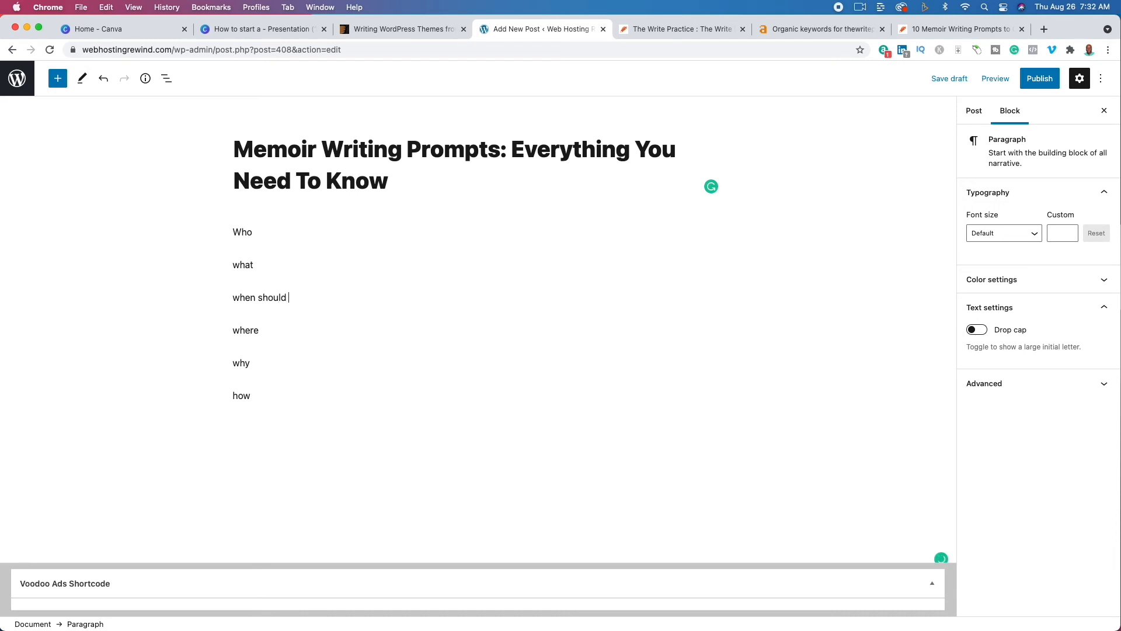
{"action": "type", "text": "I use a mem"}
{"action": "key", "text": "BackSpace"}
{"action": "key", "text": "BackSpace"}
{"action": "key", "text": "BackSpace"}
{"action": "type", "text": "memoir writing prompts"}
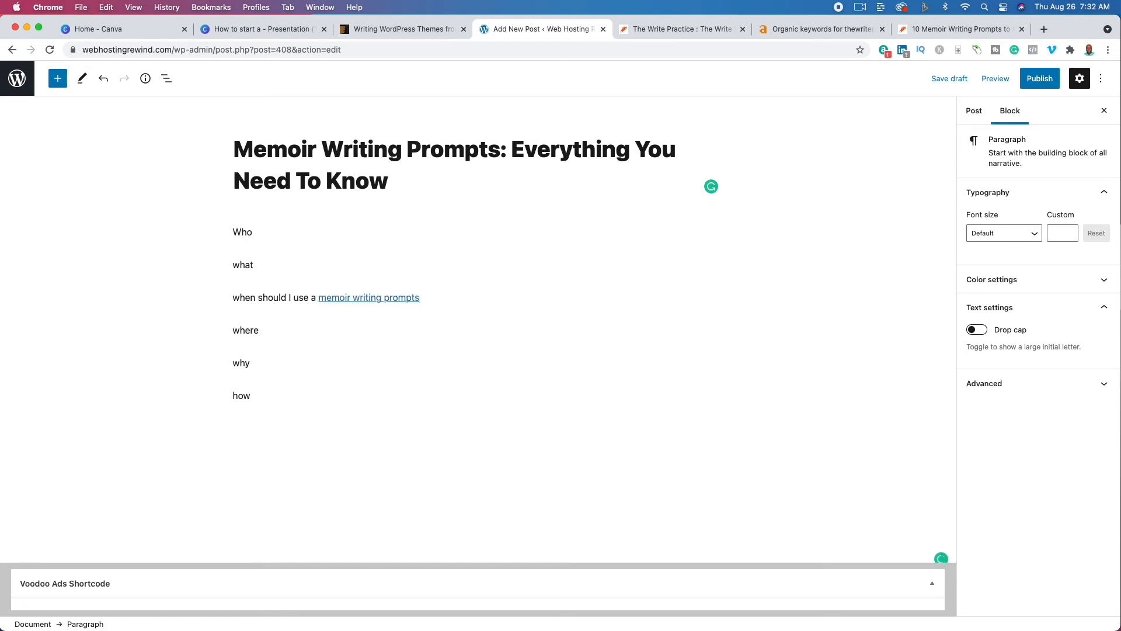
{"action": "left_click", "coordinate": [382, 268]}
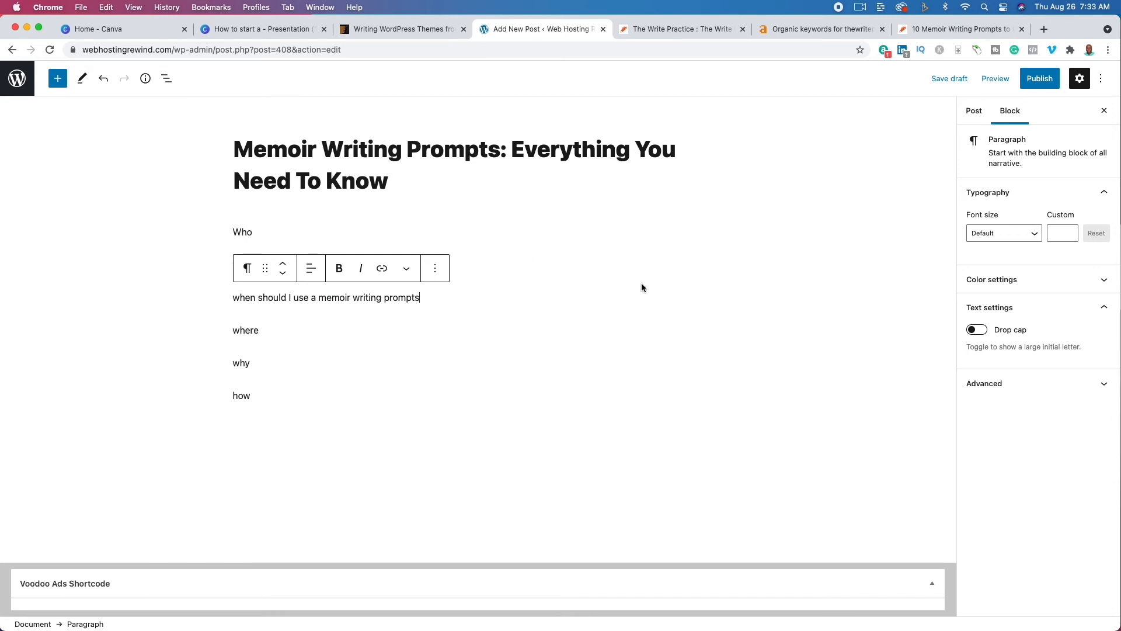
Add the line "Where to find memoir writing prompts examples" below the "when" question
{"action": "key", "text": "Return"}
{"action": "type", "text": "Where to find"}
{"action": "type", "text": "memoir writing prompts"}
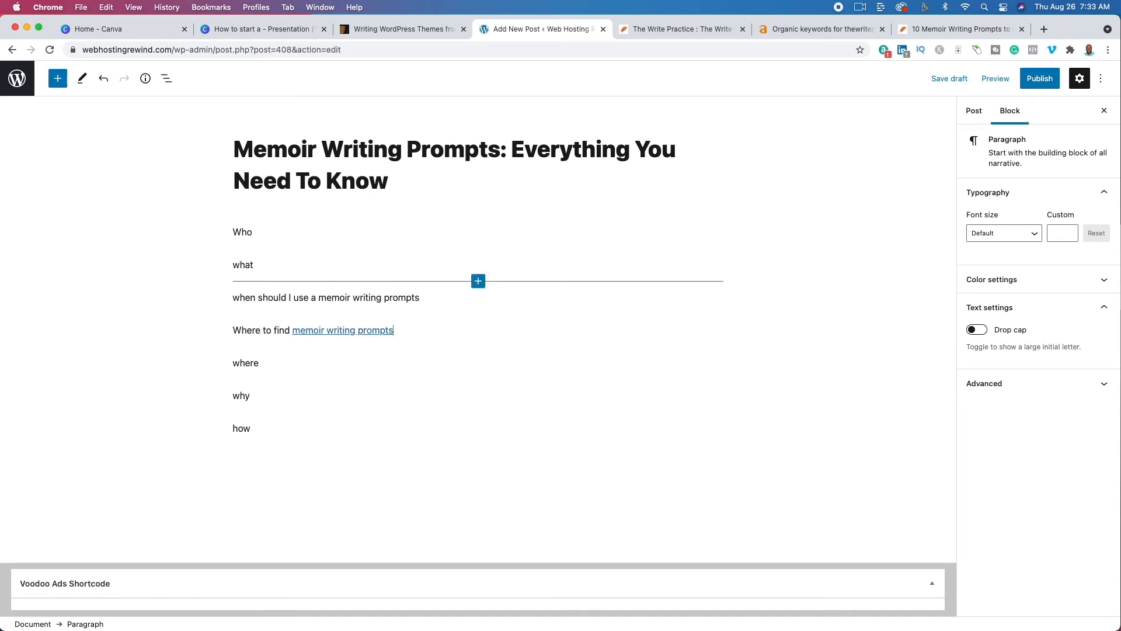
{"action": "type", "text": "examples"}
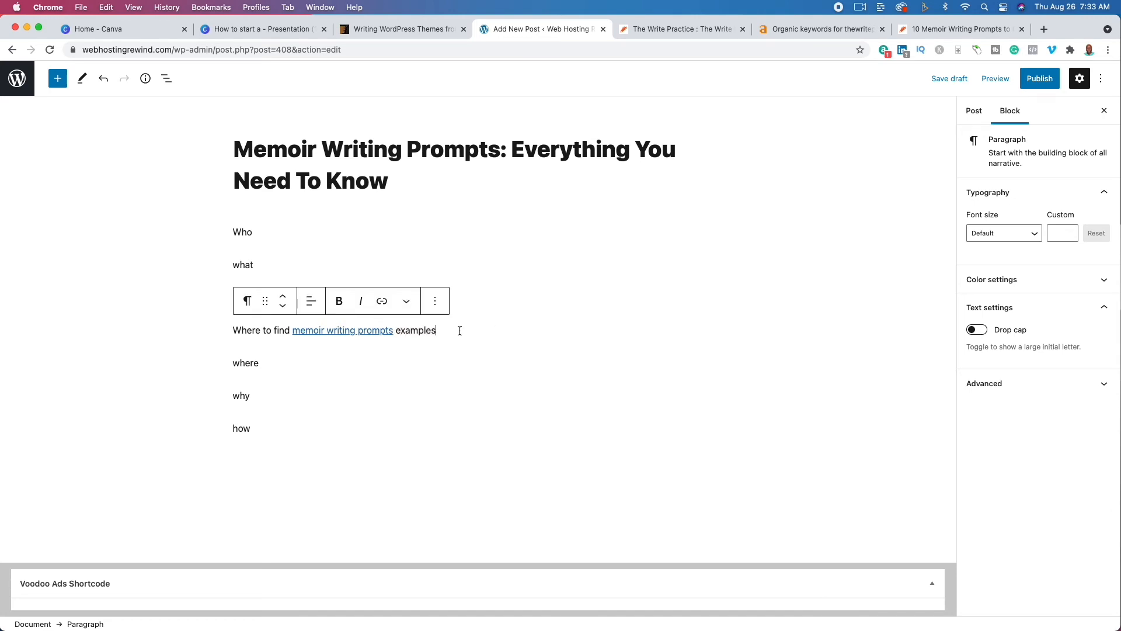
Copy the phrase "memoir writing prompts" from the "Where to find" line and remove its link
{"action": "left_click_drag", "start_coordinate": [394, 331], "coordinate": [294, 332]}
{"action": "key", "text": "super+c"}
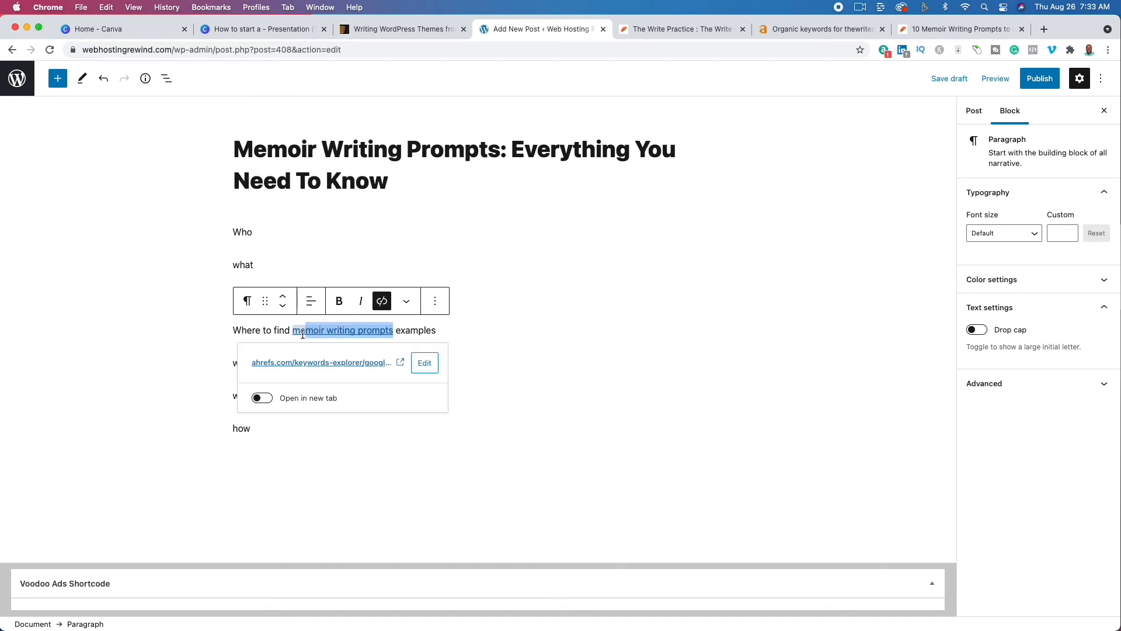
{"action": "left_click", "coordinate": [382, 300]}
{"action": "left_click", "coordinate": [430, 251]}
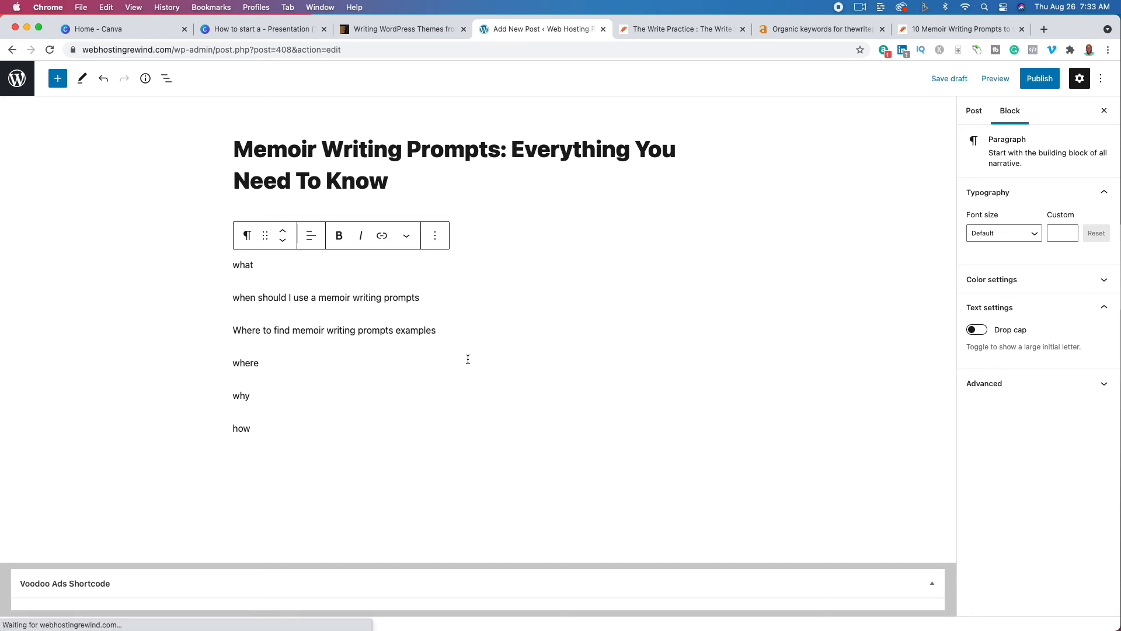
Expand the "how" line to "how to find memoir writing prompts" and add "how to create your own memoir writing prompts" below it
{"action": "left_click", "coordinate": [322, 427]}
{"action": "type", "text": "to find"}
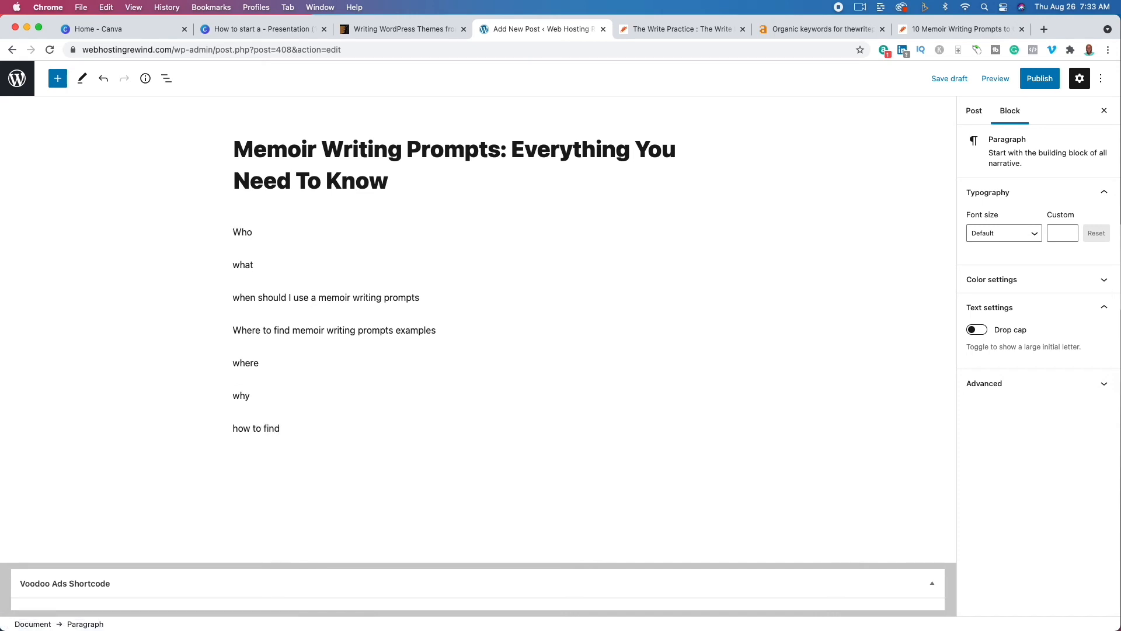
{"action": "key", "text": "super+v"}
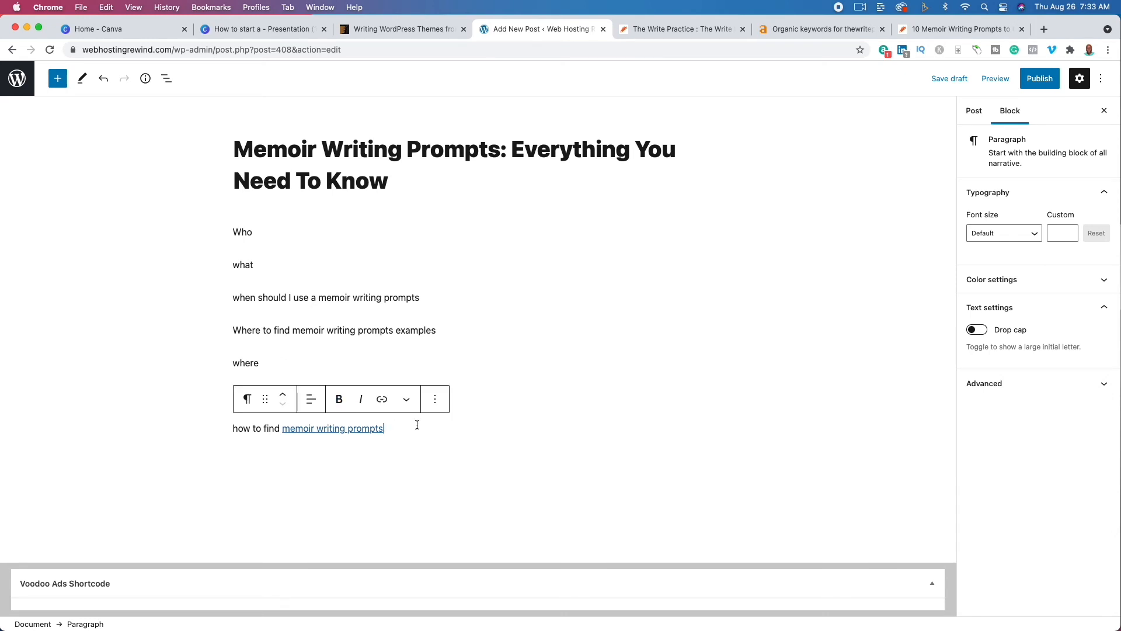
{"action": "key", "text": "Return"}
{"action": "type", "text": "how to "}
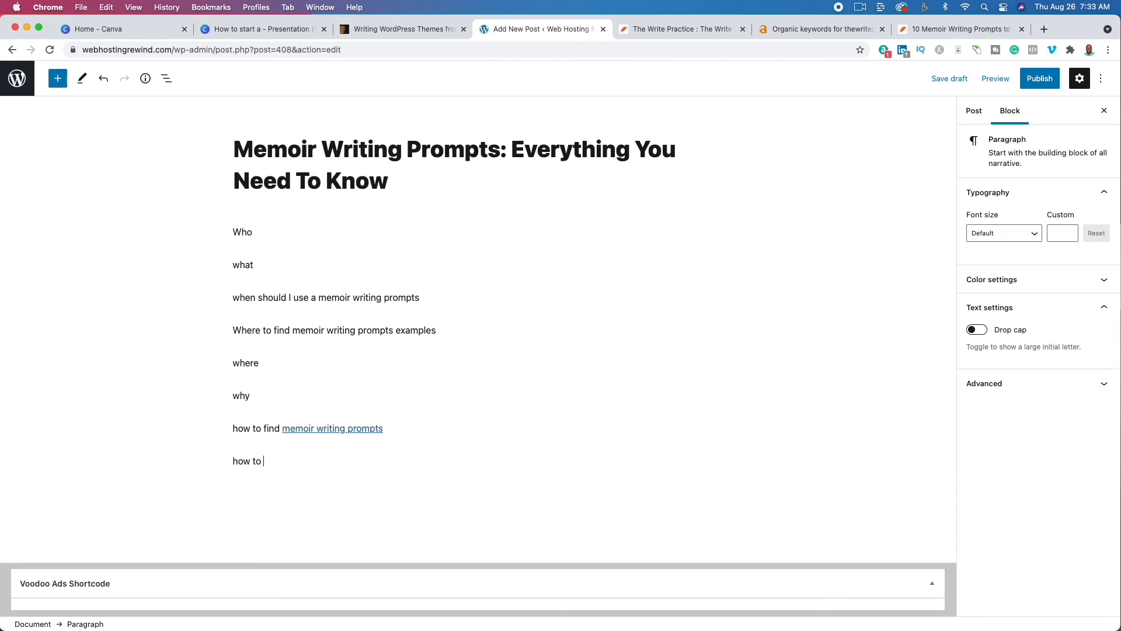
{"action": "type", "text": "create your own"}
{"action": "key", "text": "super+v"}
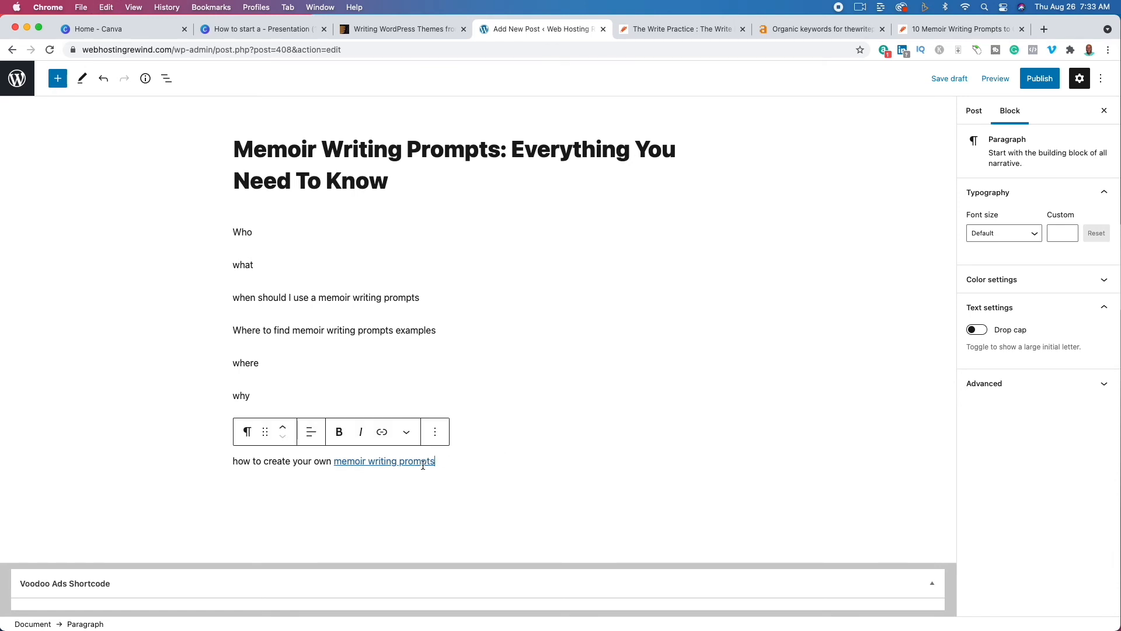
Remove the links from "memoir writing prompts" in both "how to" lines
{"action": "left_click_drag", "start_coordinate": [443, 462], "coordinate": [334, 462]}
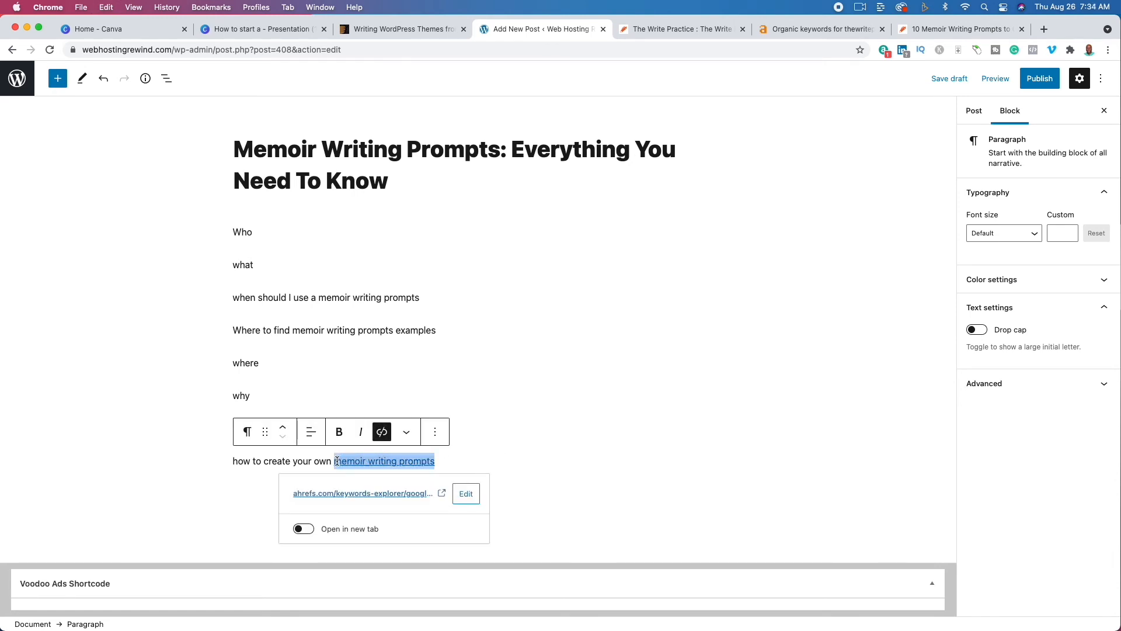
{"action": "left_click", "coordinate": [380, 444]}
{"action": "left_click_drag", "start_coordinate": [481, 429], "coordinate": [284, 433]}
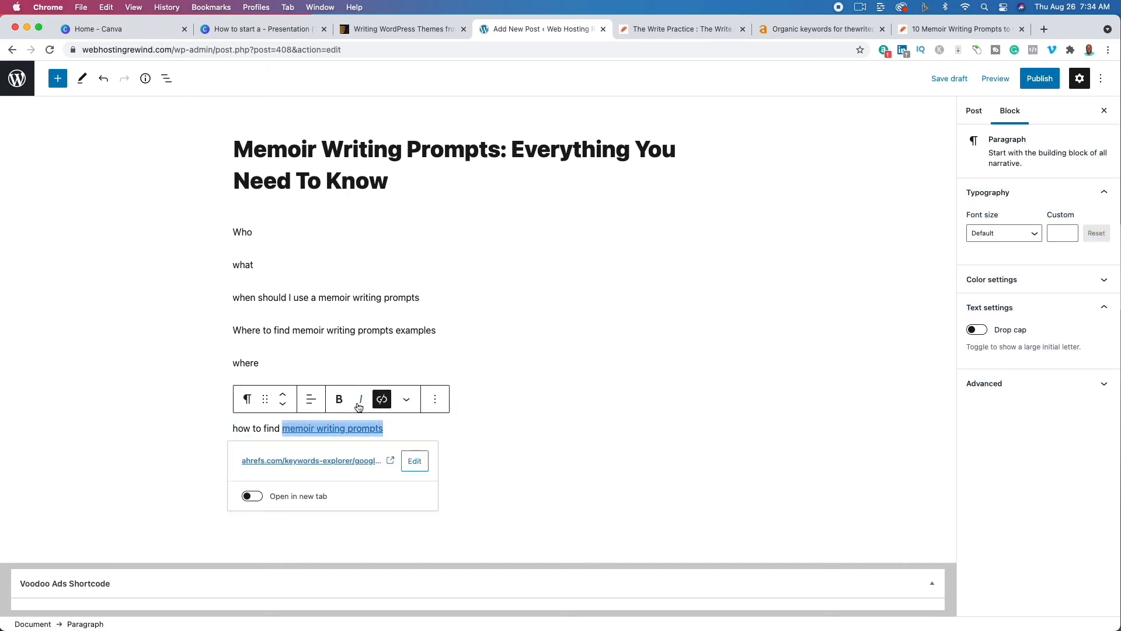
{"action": "left_click", "coordinate": [381, 404]}
{"action": "left_click", "coordinate": [450, 326]}
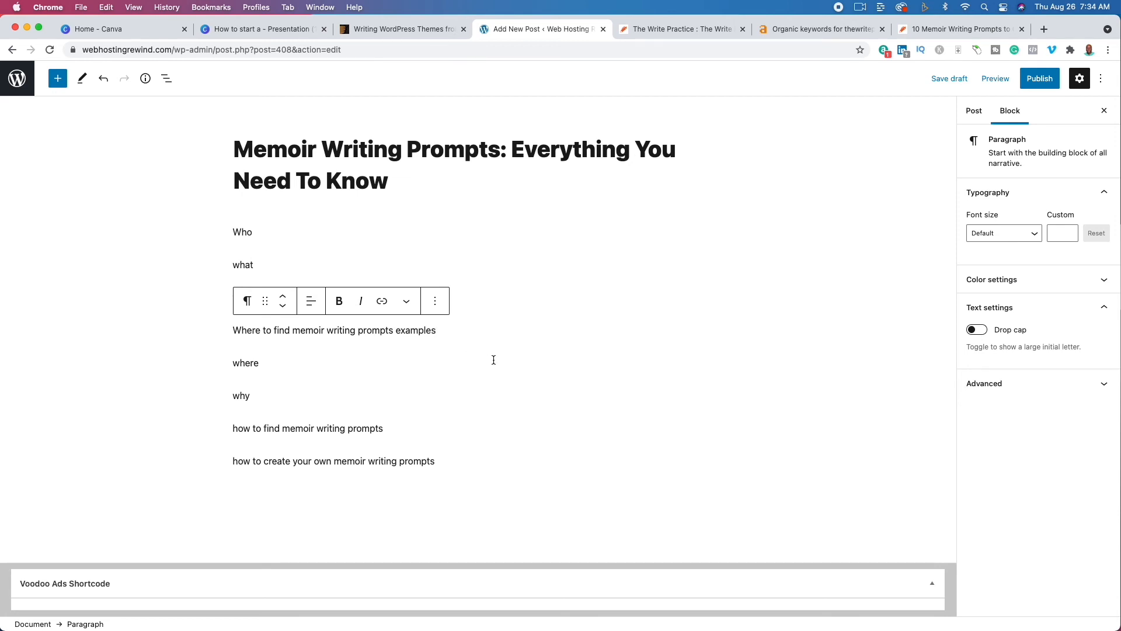
Transform the line "how to create your own memoir writing prompts" into an H2 heading and compare it with the post title
{"action": "triple_click", "coordinate": [412, 462]}
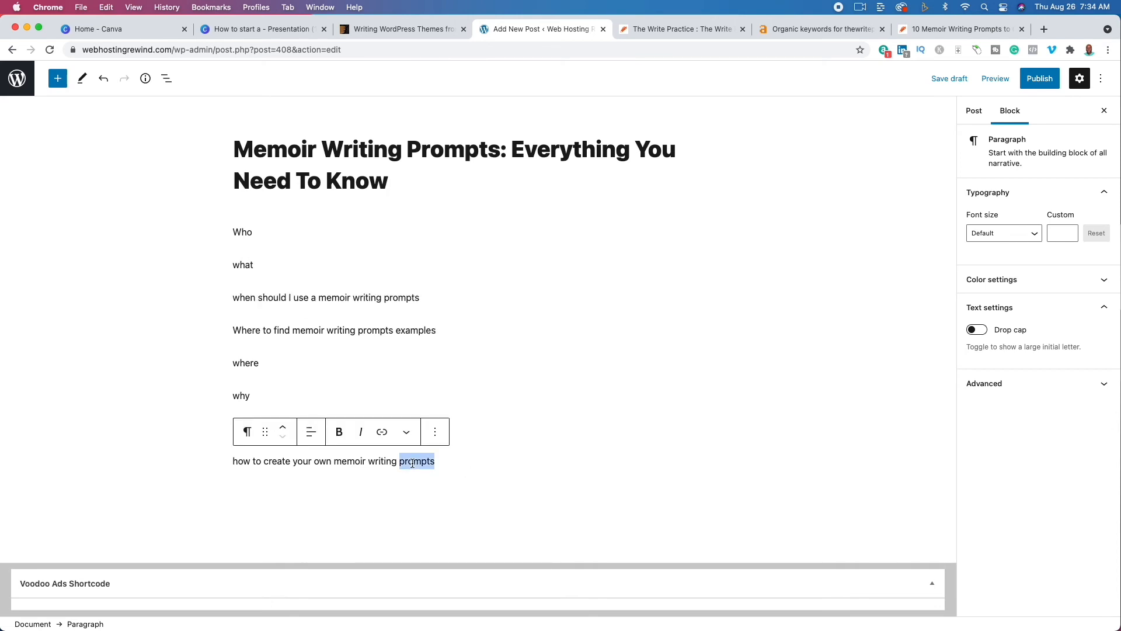
{"action": "left_click", "coordinate": [247, 433]}
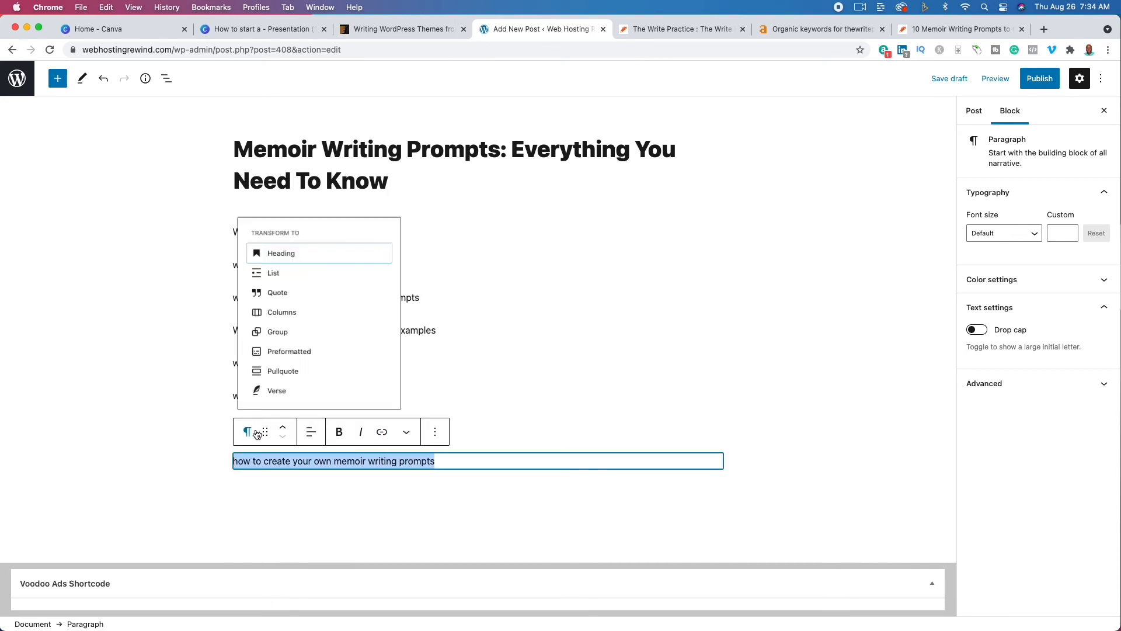
{"action": "left_click", "coordinate": [291, 248]}
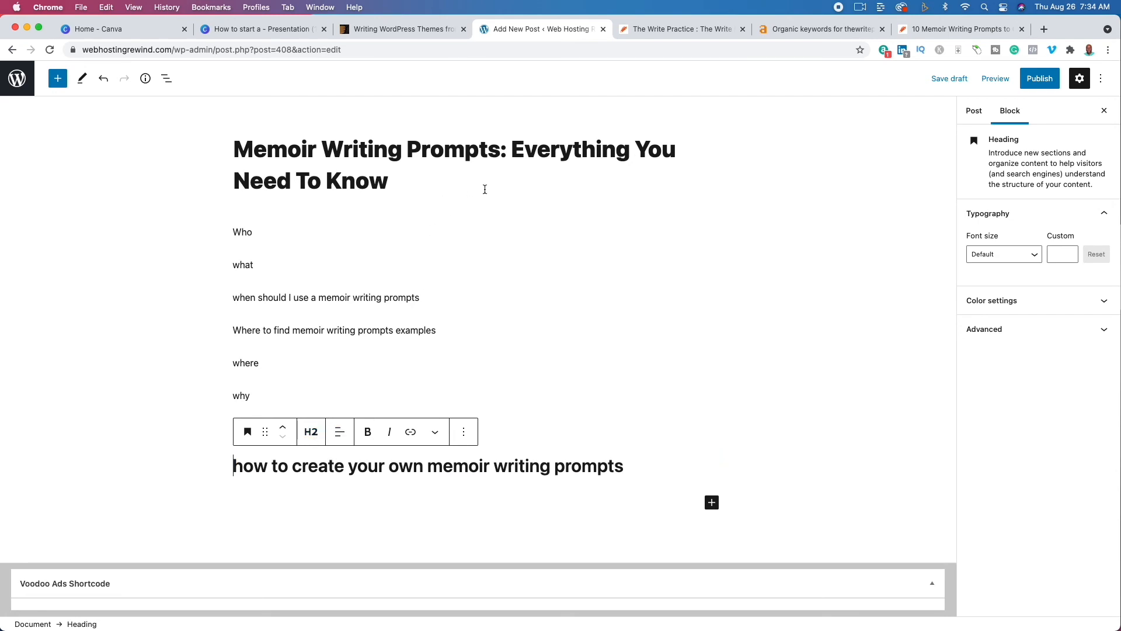
{"action": "triple_click", "coordinate": [498, 152]}
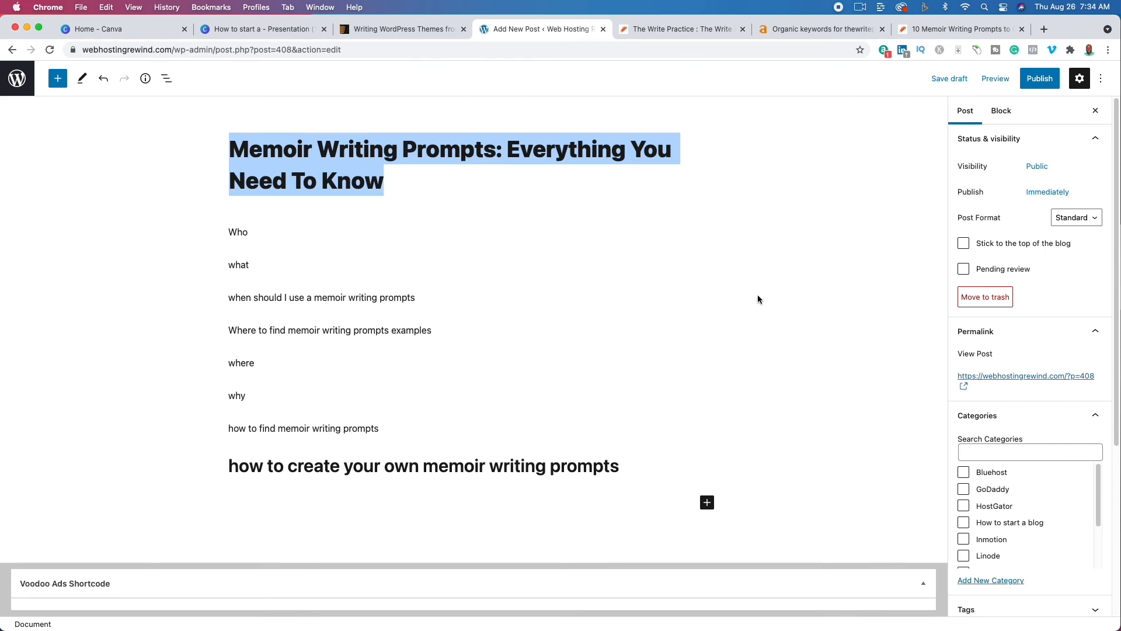
{"action": "left_click_drag", "start_coordinate": [329, 466], "coordinate": [649, 467]}
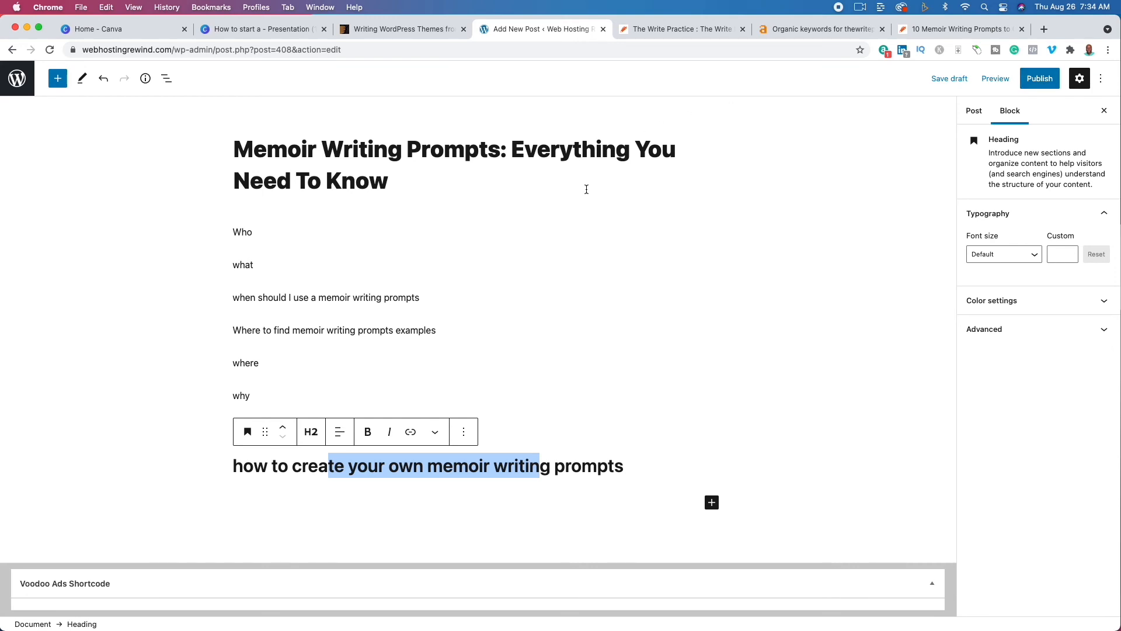
Switch to the Canva presentation and show its fourth slide with steps 9 to 12
{"action": "left_click", "coordinate": [267, 29]}
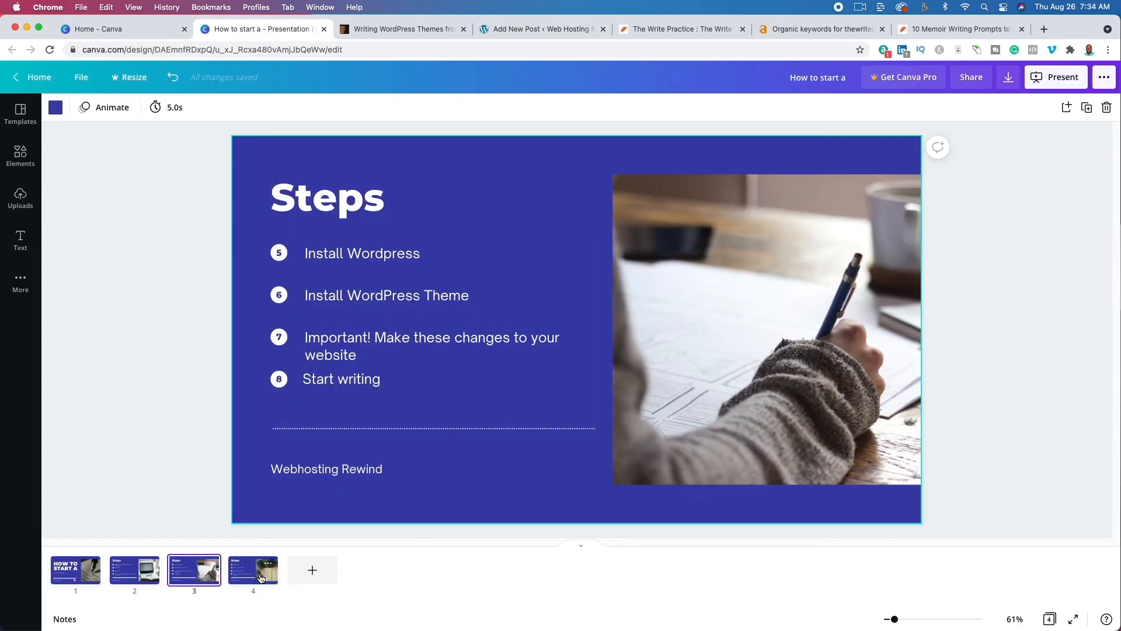
{"action": "left_click", "coordinate": [245, 565]}
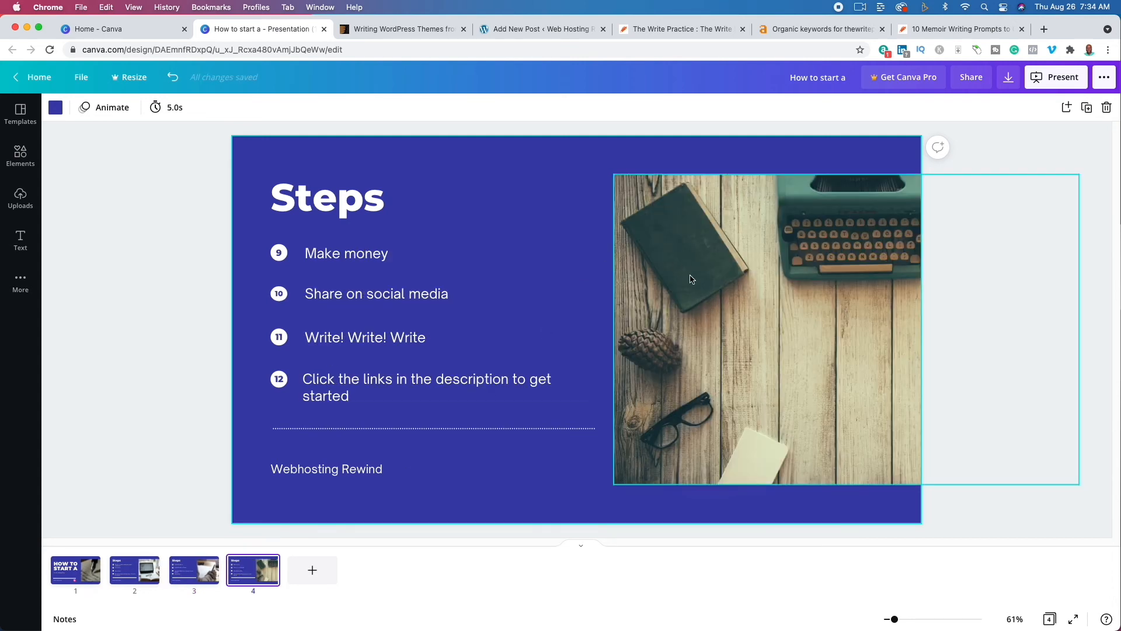
Return to the memoir prompts article and look over its page from the closing practice section back to the title
{"action": "left_click", "coordinate": [952, 28]}
{"action": "scroll", "coordinate": [684, 281], "scroll_direction": "down", "scroll_amount": 20}
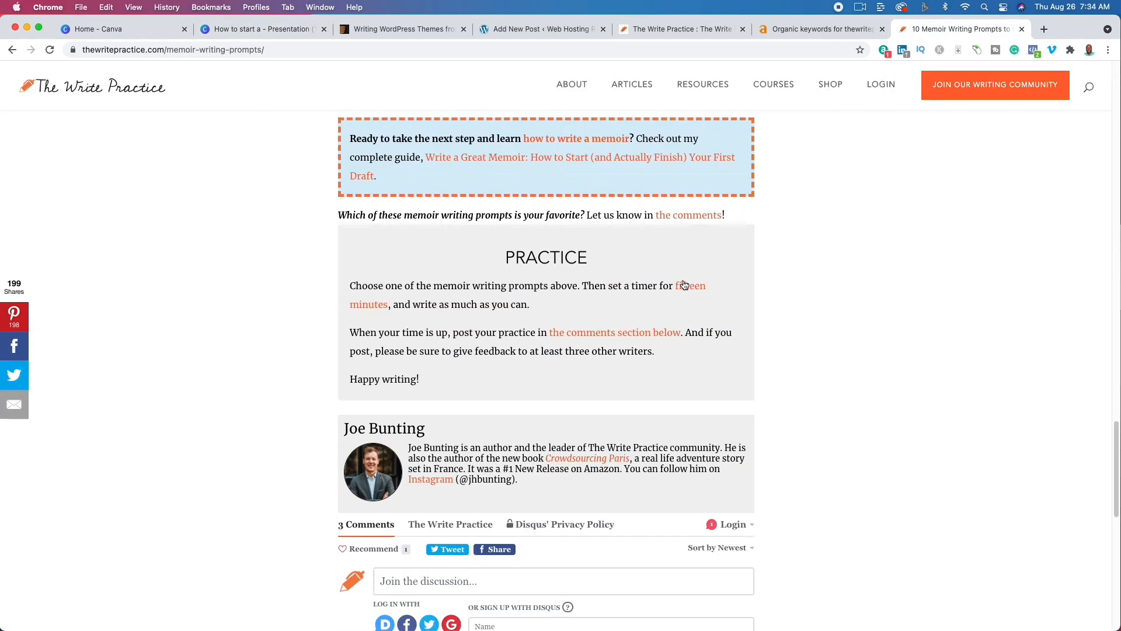
{"action": "scroll", "coordinate": [741, 325], "scroll_direction": "up", "scroll_amount": 20}
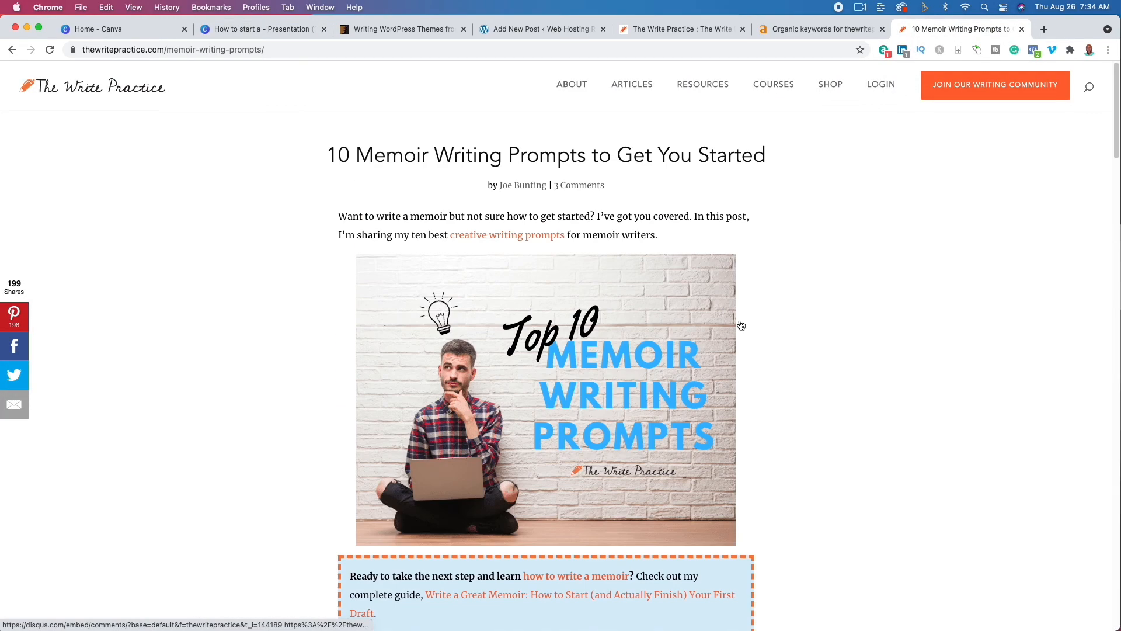
Search the web for "google adsense" in a new tab, open the AdSense start page and look over its introduction
{"action": "scroll", "coordinate": [741, 325], "scroll_direction": "down", "scroll_amount": 1}
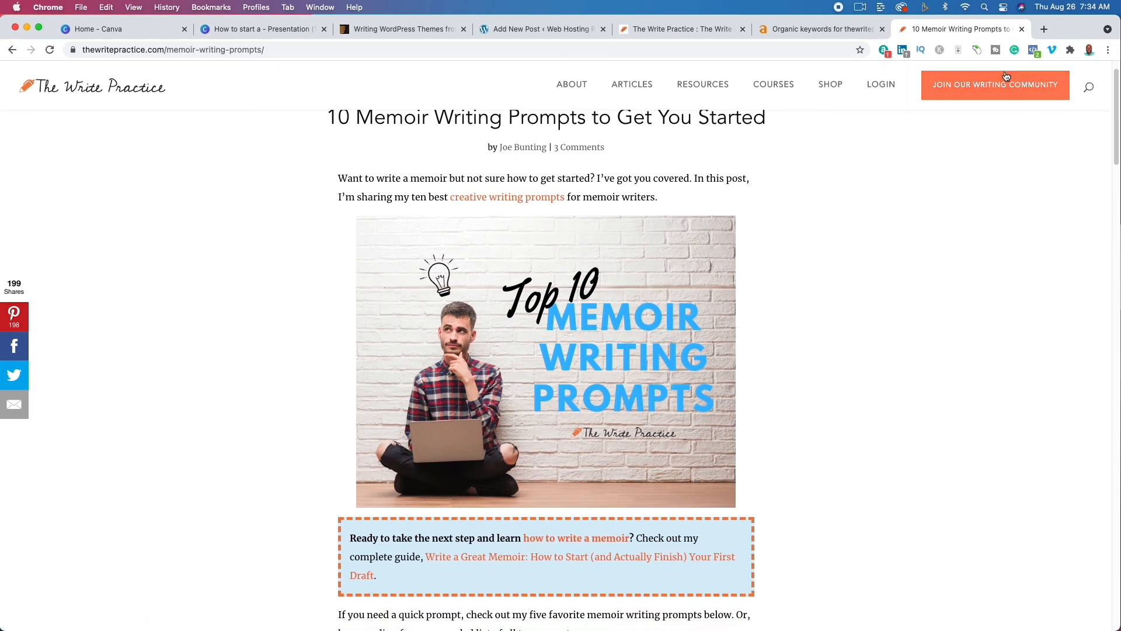
{"action": "left_click", "coordinate": [531, 30]}
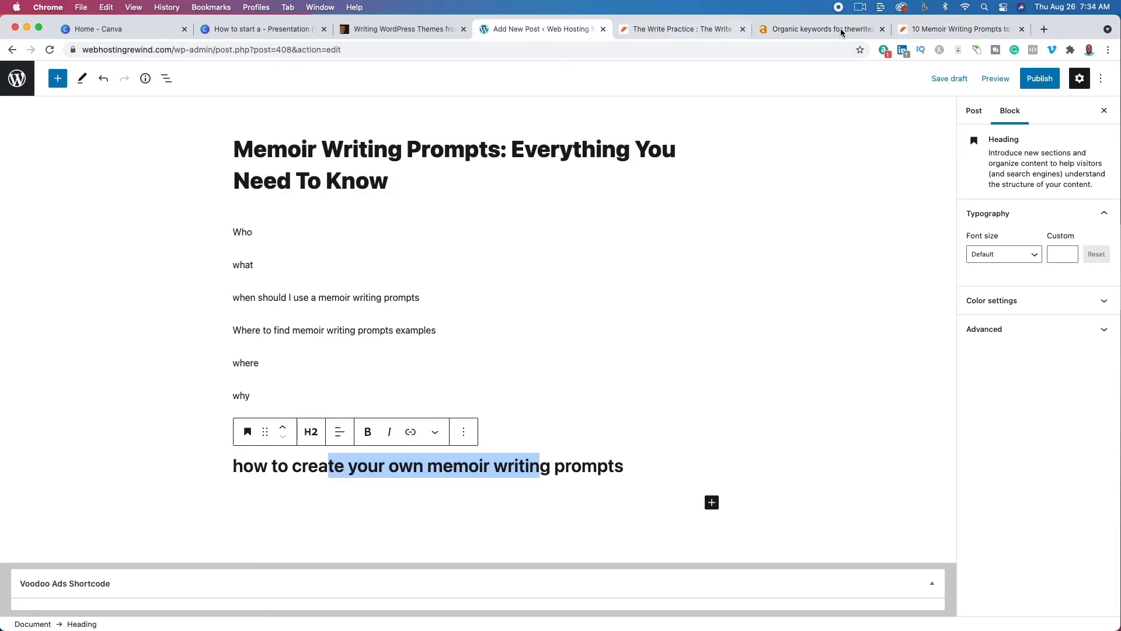
{"action": "left_click", "coordinate": [1045, 29]}
{"action": "type", "text": "google "}
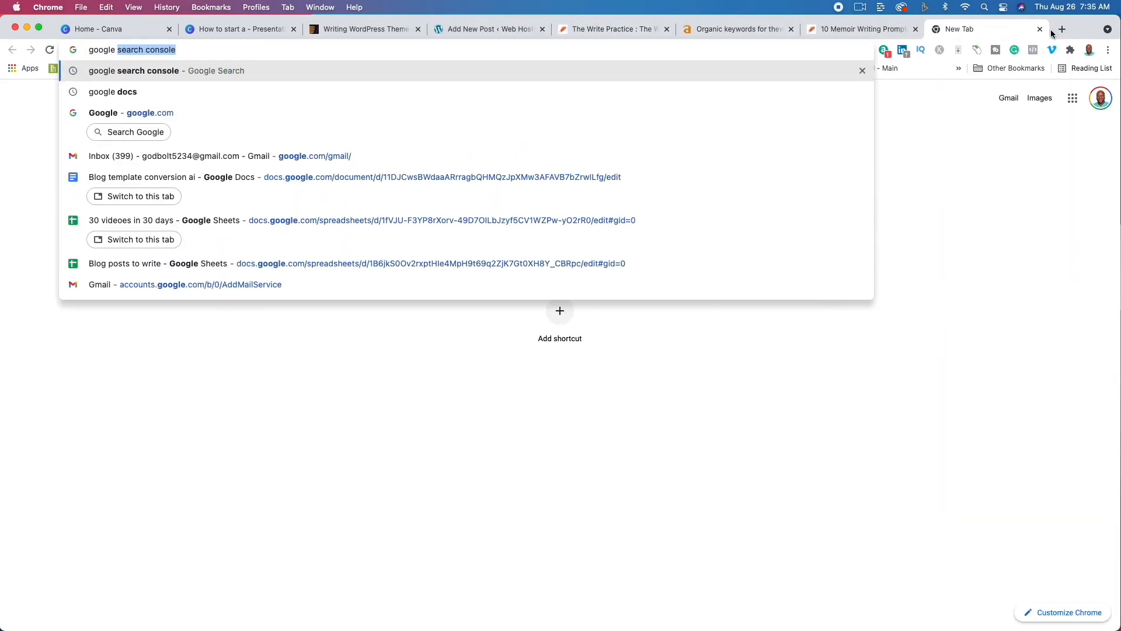
{"action": "type", "text": "adsense"}
{"action": "key", "text": "Return"}
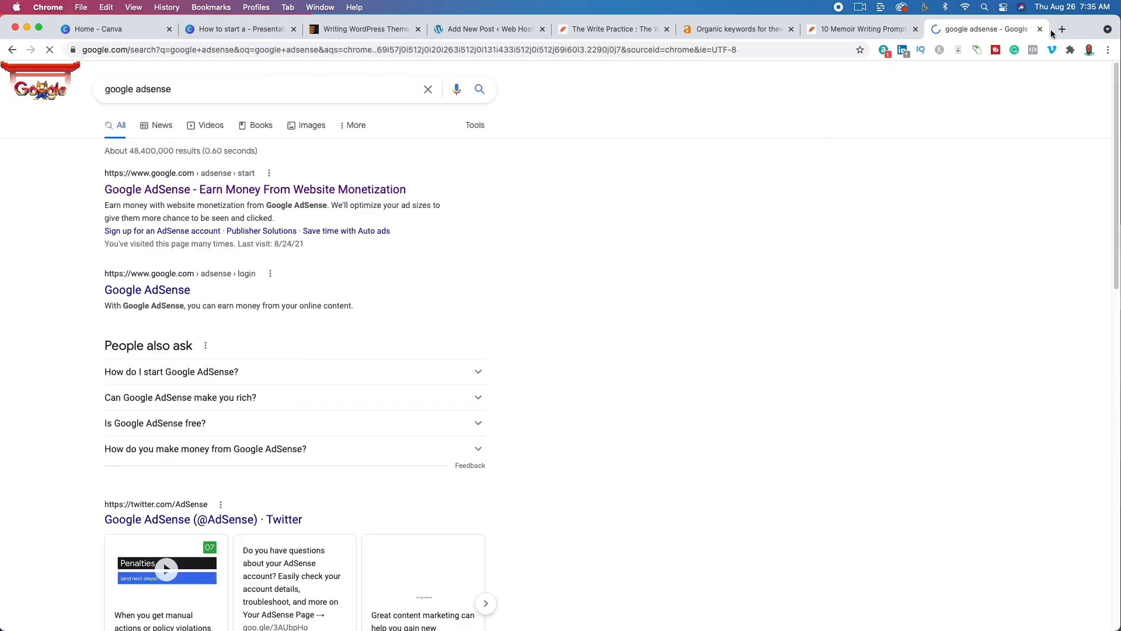
{"action": "left_click", "coordinate": [376, 189]}
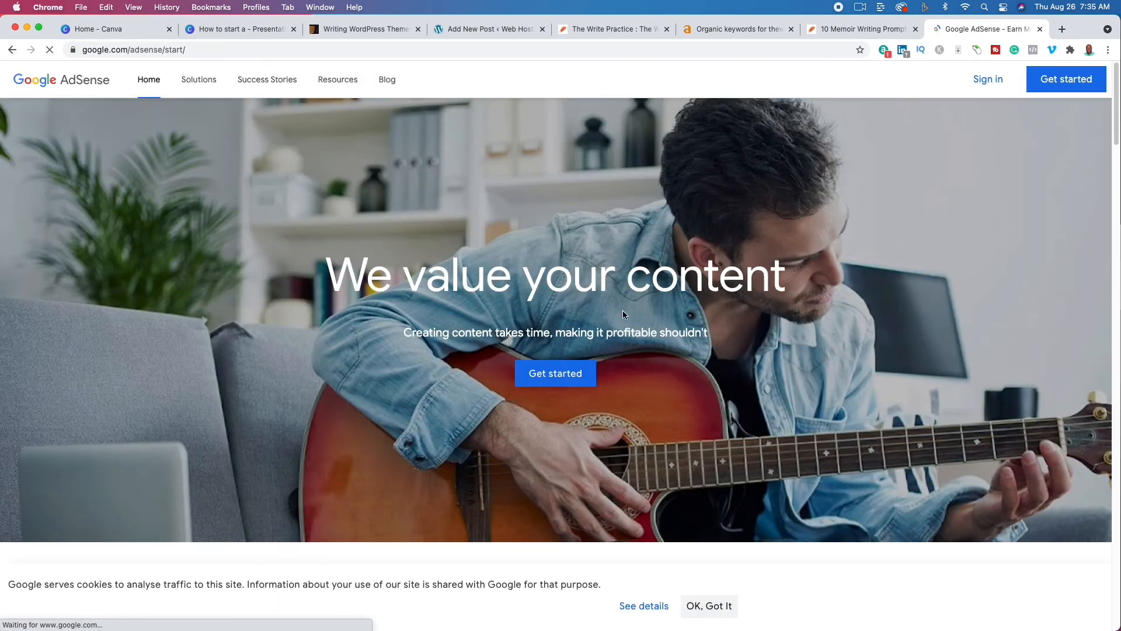
{"action": "scroll", "coordinate": [622, 312], "scroll_direction": "down", "scroll_amount": 3}
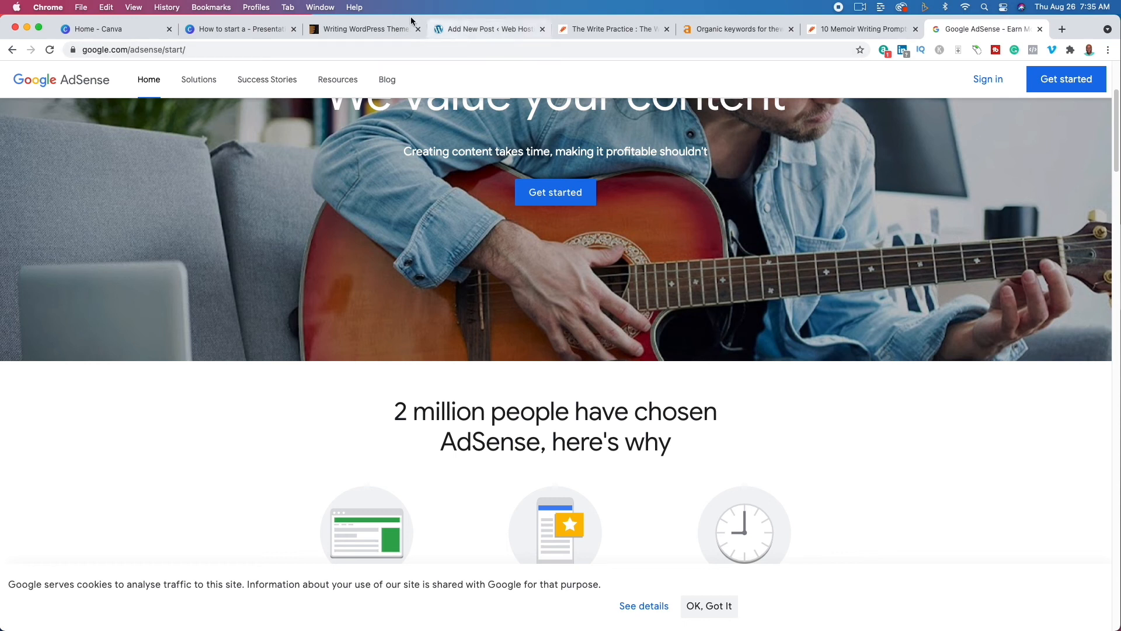
Go back to the memoir prompts article and review it from the title down to the first numbered prompts
{"action": "left_click", "coordinate": [853, 29]}
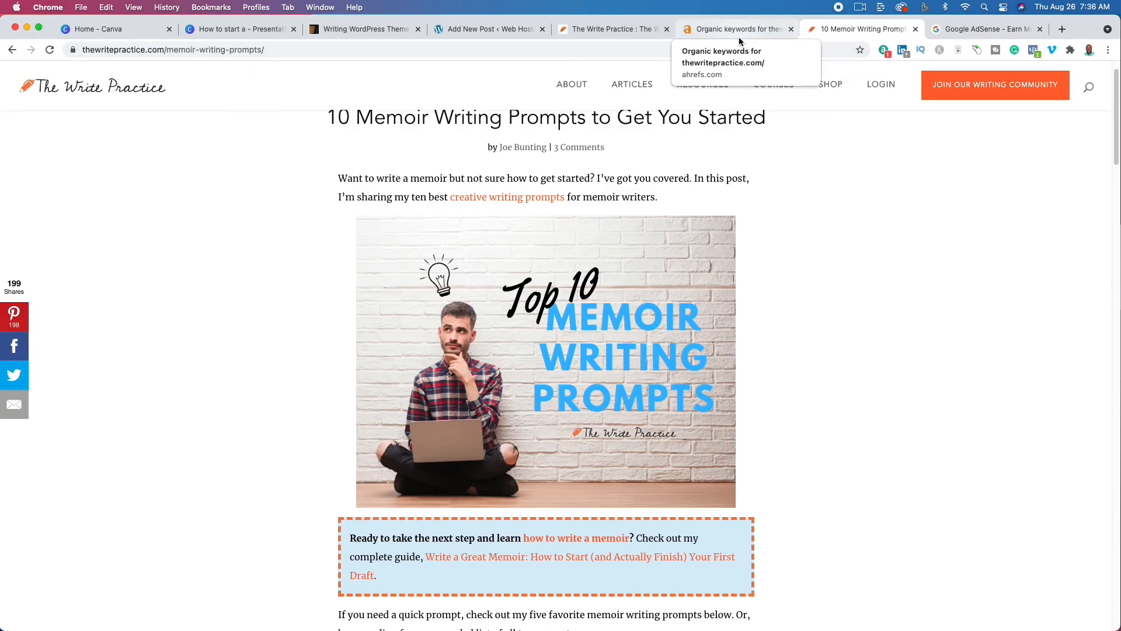
{"action": "scroll", "coordinate": [753, 215], "scroll_direction": "up", "scroll_amount": 2}
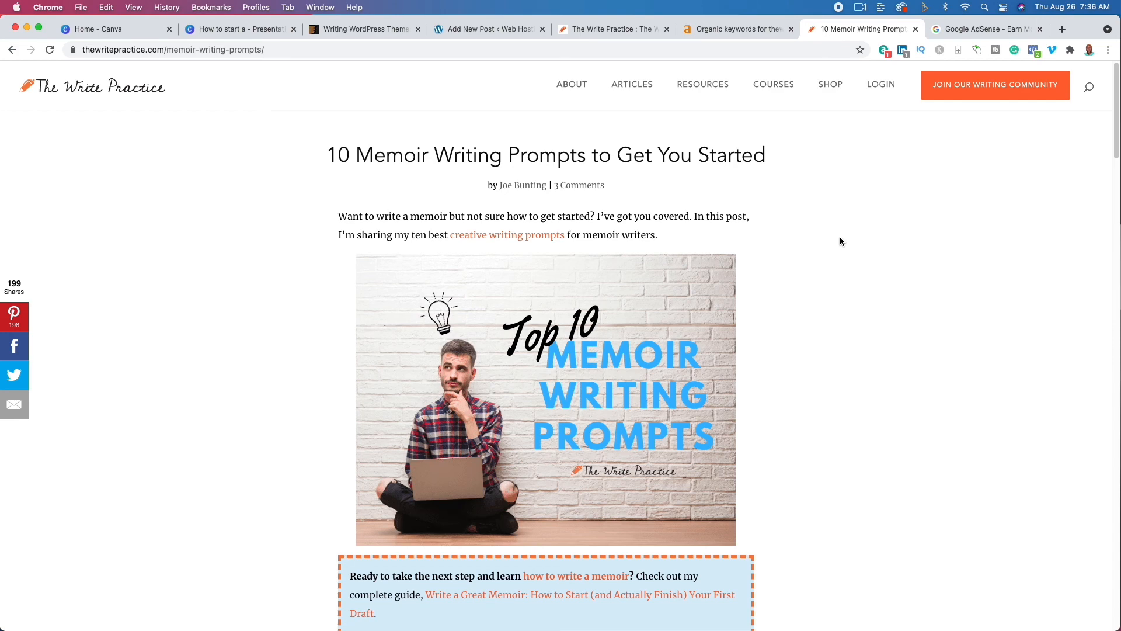
{"action": "scroll", "coordinate": [784, 303], "scroll_direction": "down", "scroll_amount": 10}
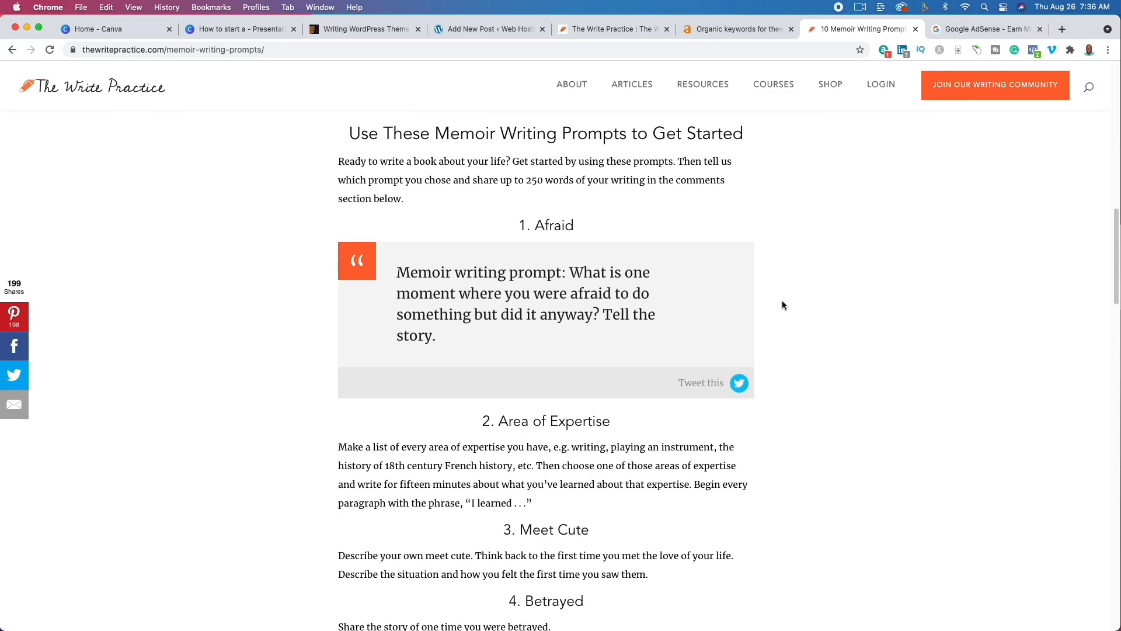
{"action": "scroll", "coordinate": [782, 303], "scroll_direction": "up", "scroll_amount": 10}
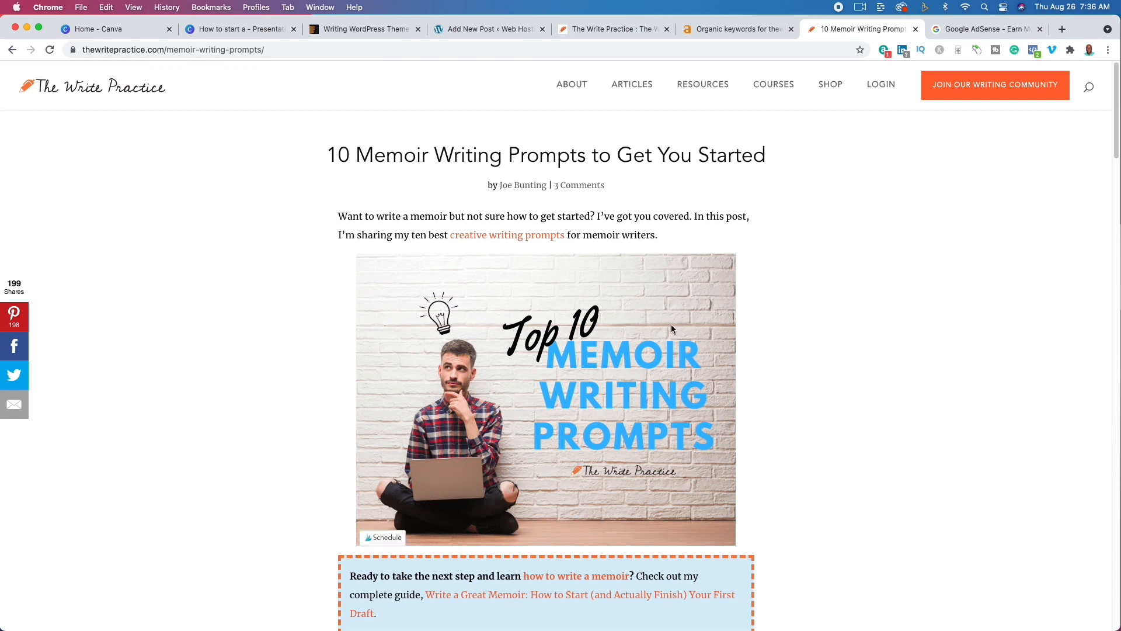
Open The Write Practice homepage and examine its free writing tutorials and the planner products it sells
{"action": "left_click", "coordinate": [94, 88]}
{"action": "scroll", "coordinate": [745, 506], "scroll_direction": "down", "scroll_amount": 20}
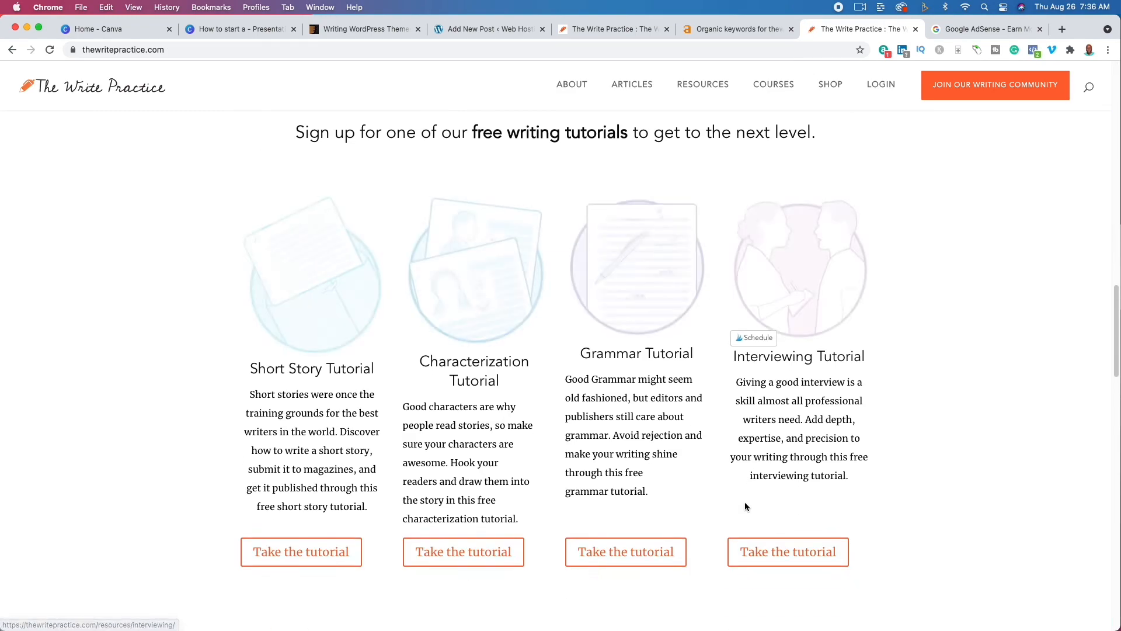
{"action": "scroll", "coordinate": [746, 508], "scroll_direction": "down", "scroll_amount": 3}
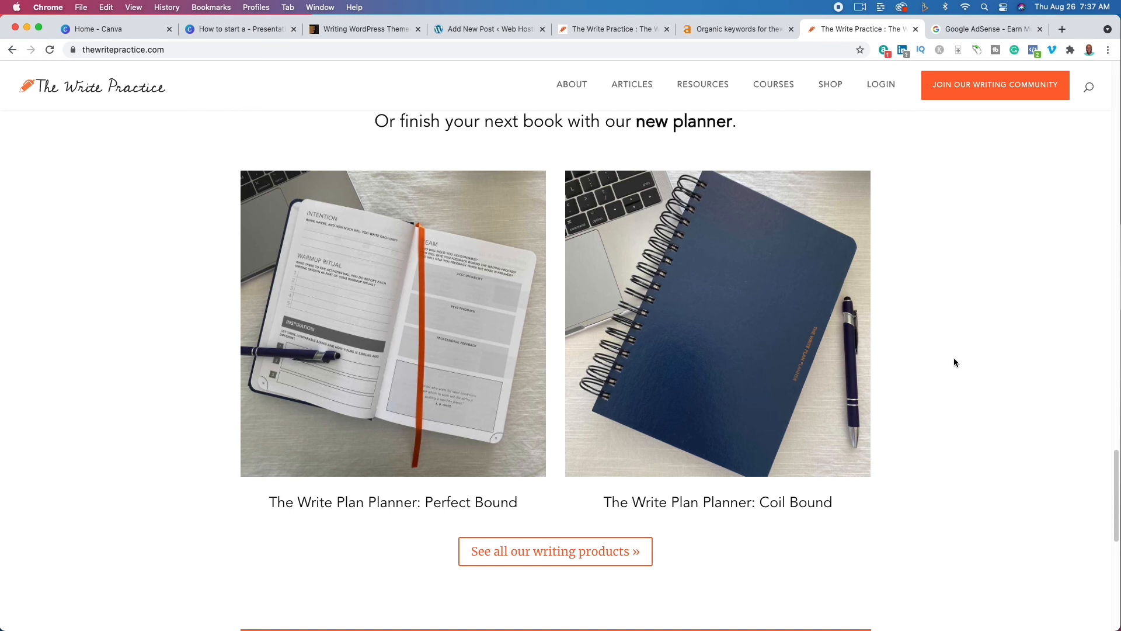
Return to the Canva presentation's slide listing steps 9 to 12 and deselect its background
{"action": "left_click", "coordinate": [253, 33]}
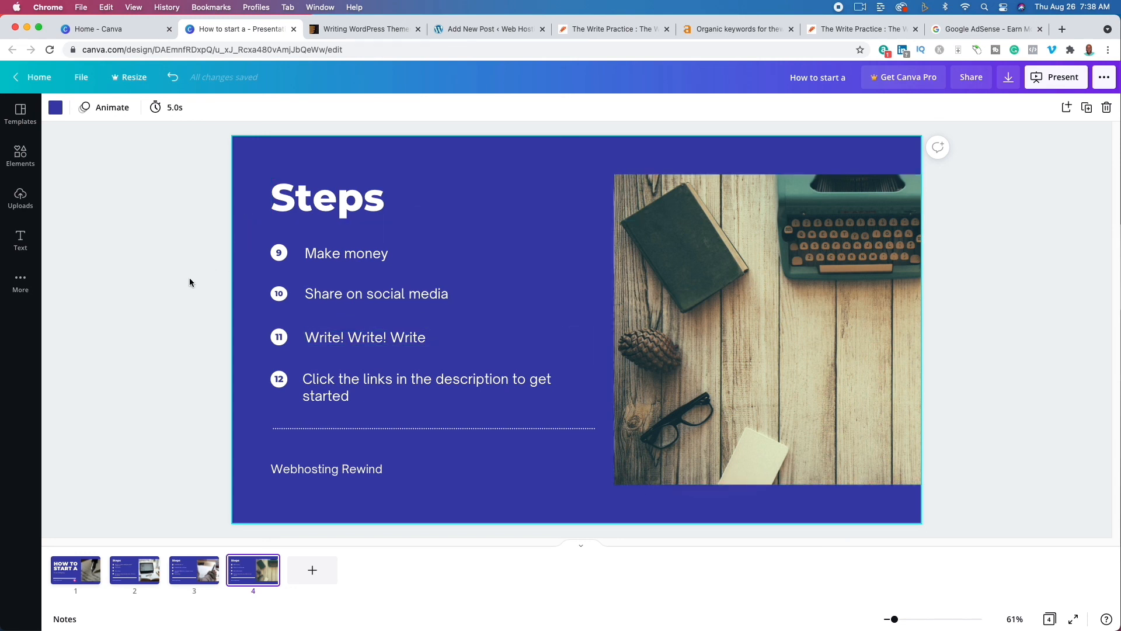
{"action": "left_click", "coordinate": [167, 285]}
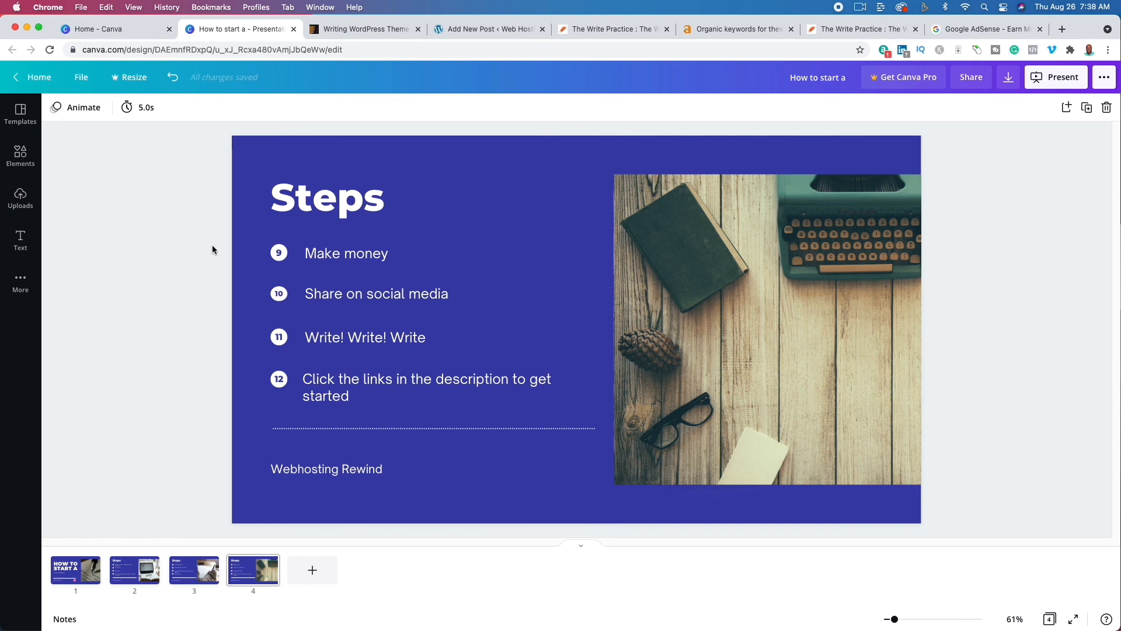